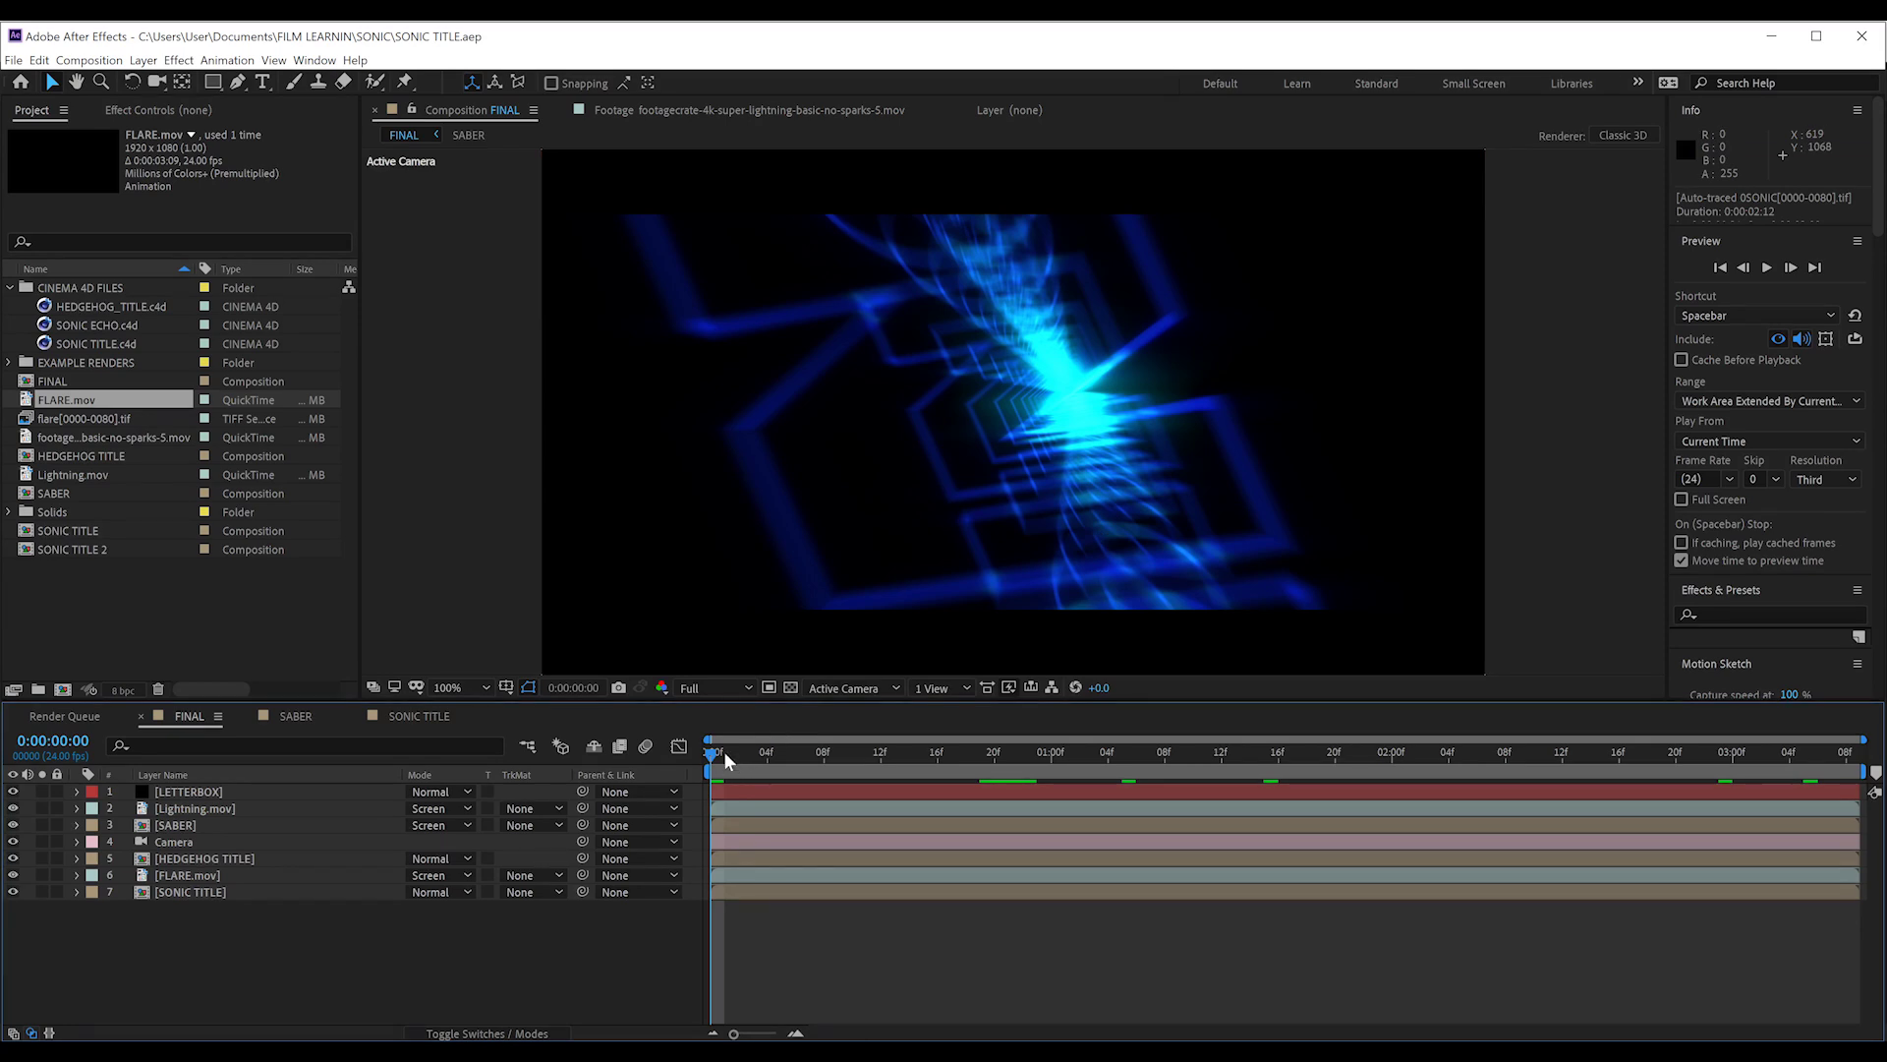
# Preview the FINAL comp, then pick SONIC TITLE.c4d and bring up the Edit menu.
pyautogui.press('space')
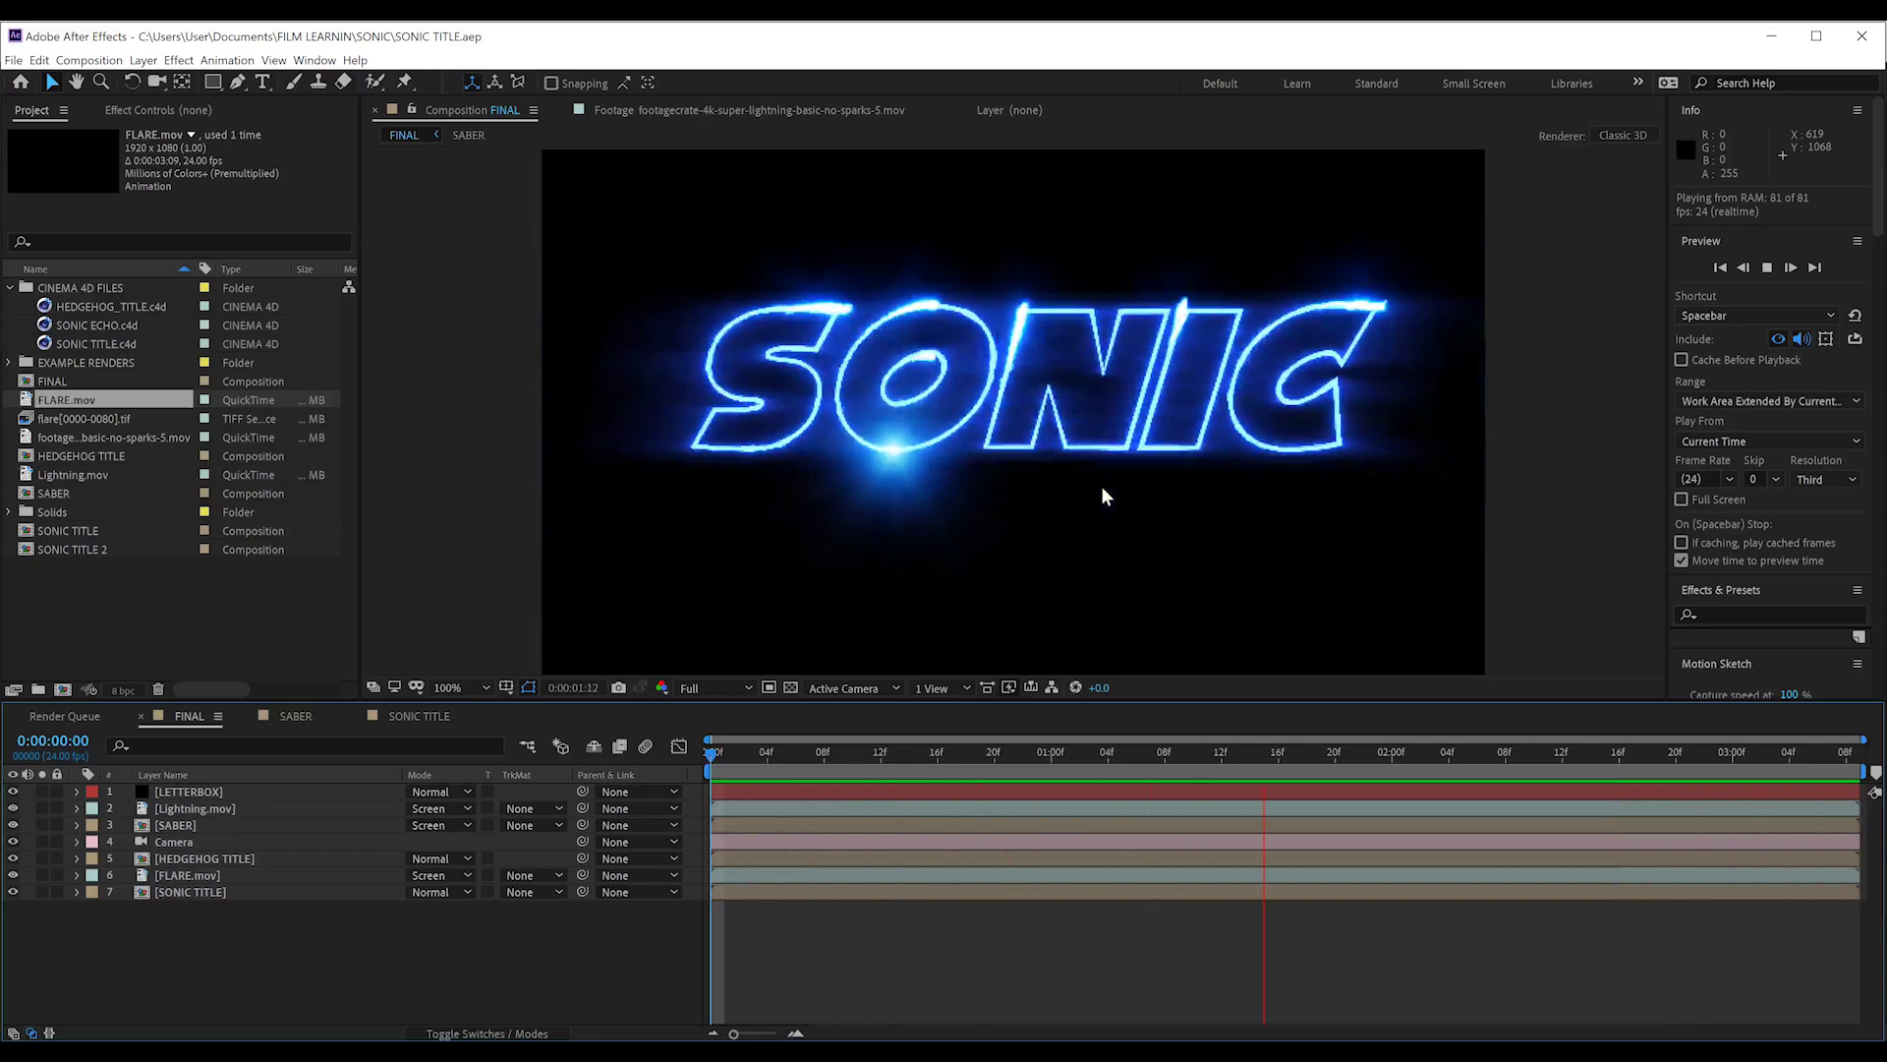
pyautogui.press('space')
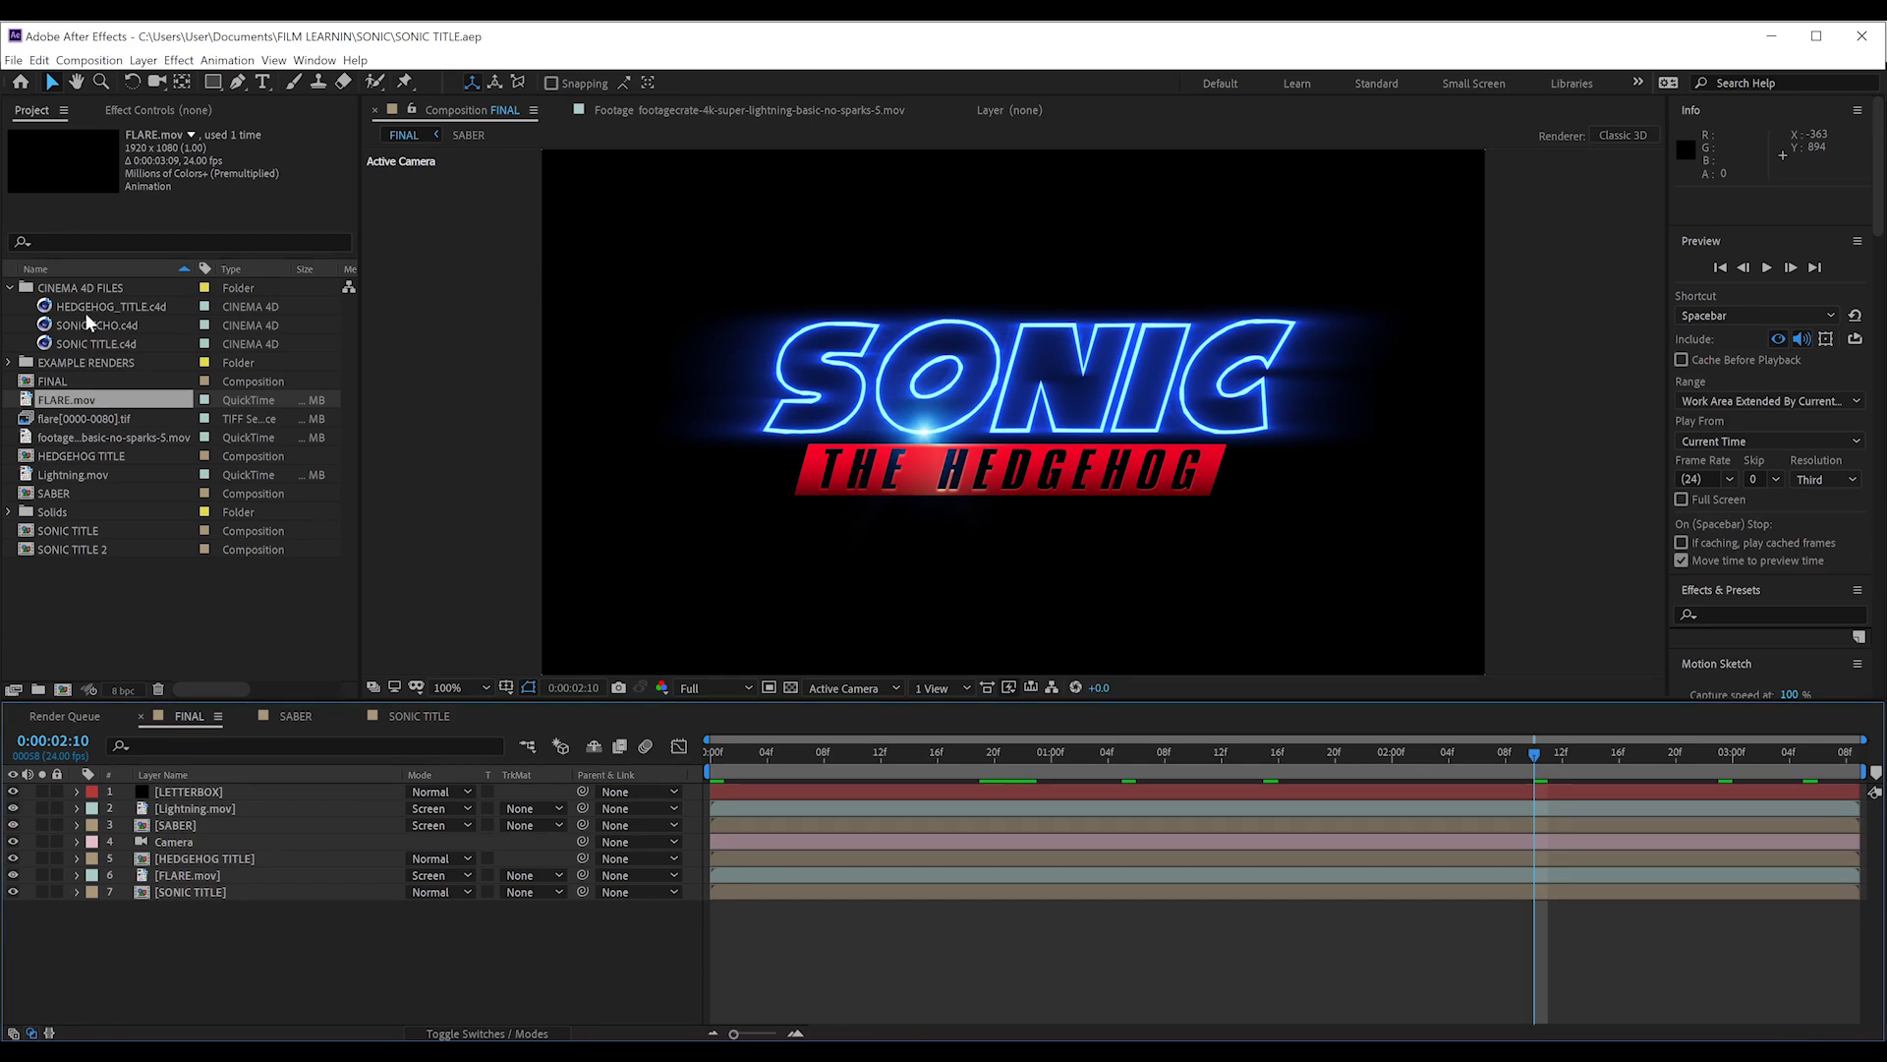
pyautogui.click(87, 342)
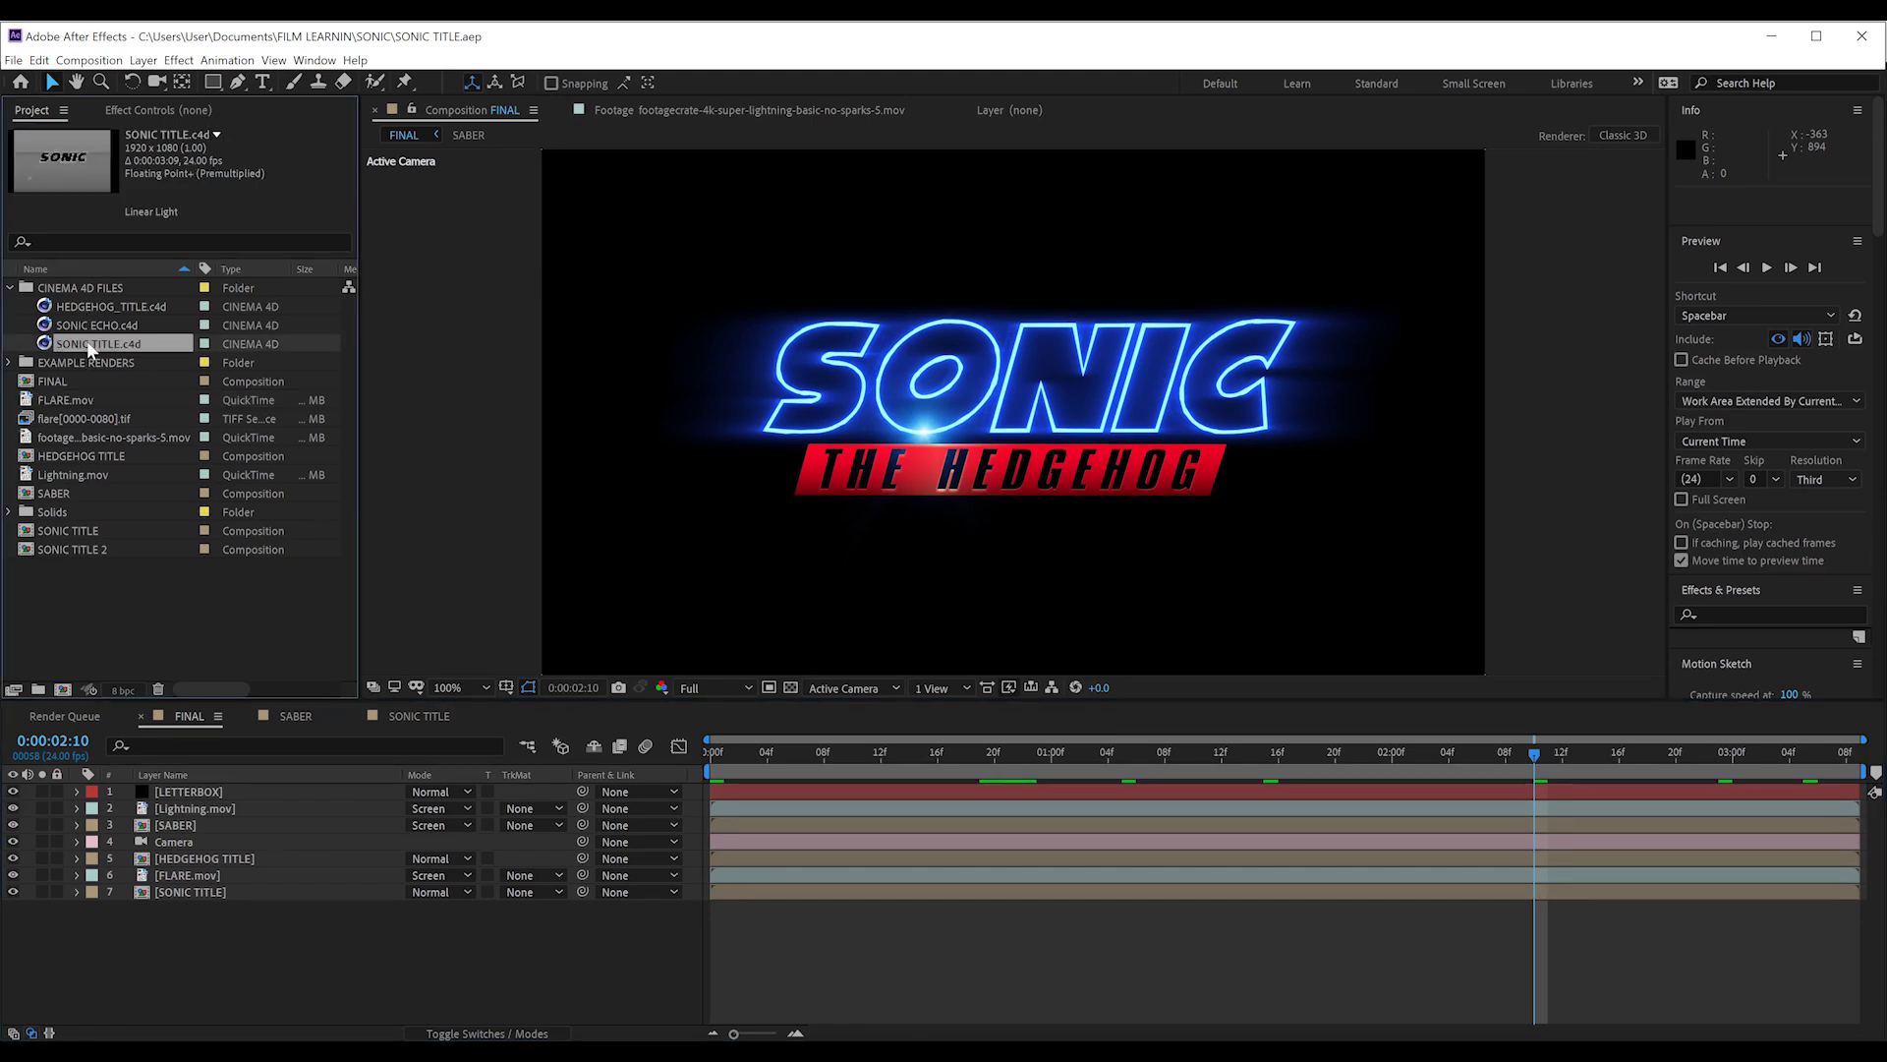
pyautogui.click(39, 60)
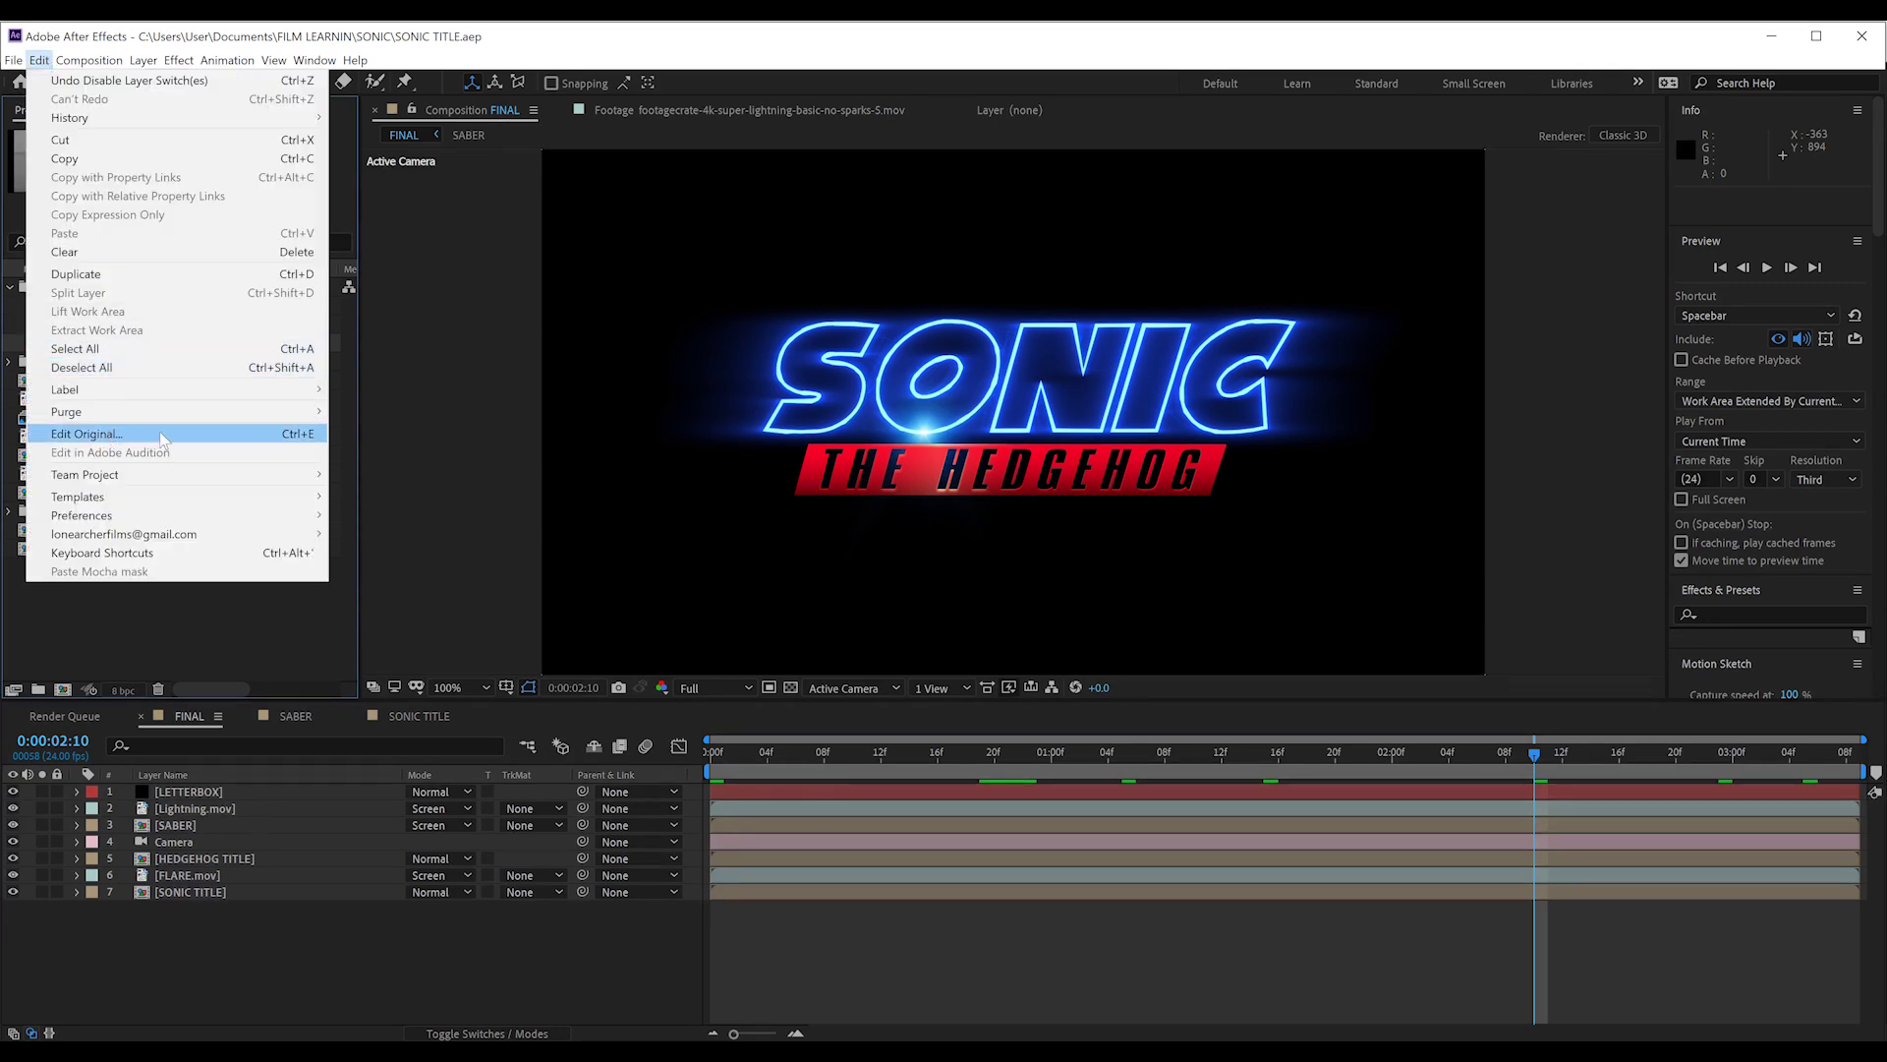
# Open SONIC TITLE in Cinema 4D, preview its animation, and change the title text to FILM.
pyautogui.click(86, 434)
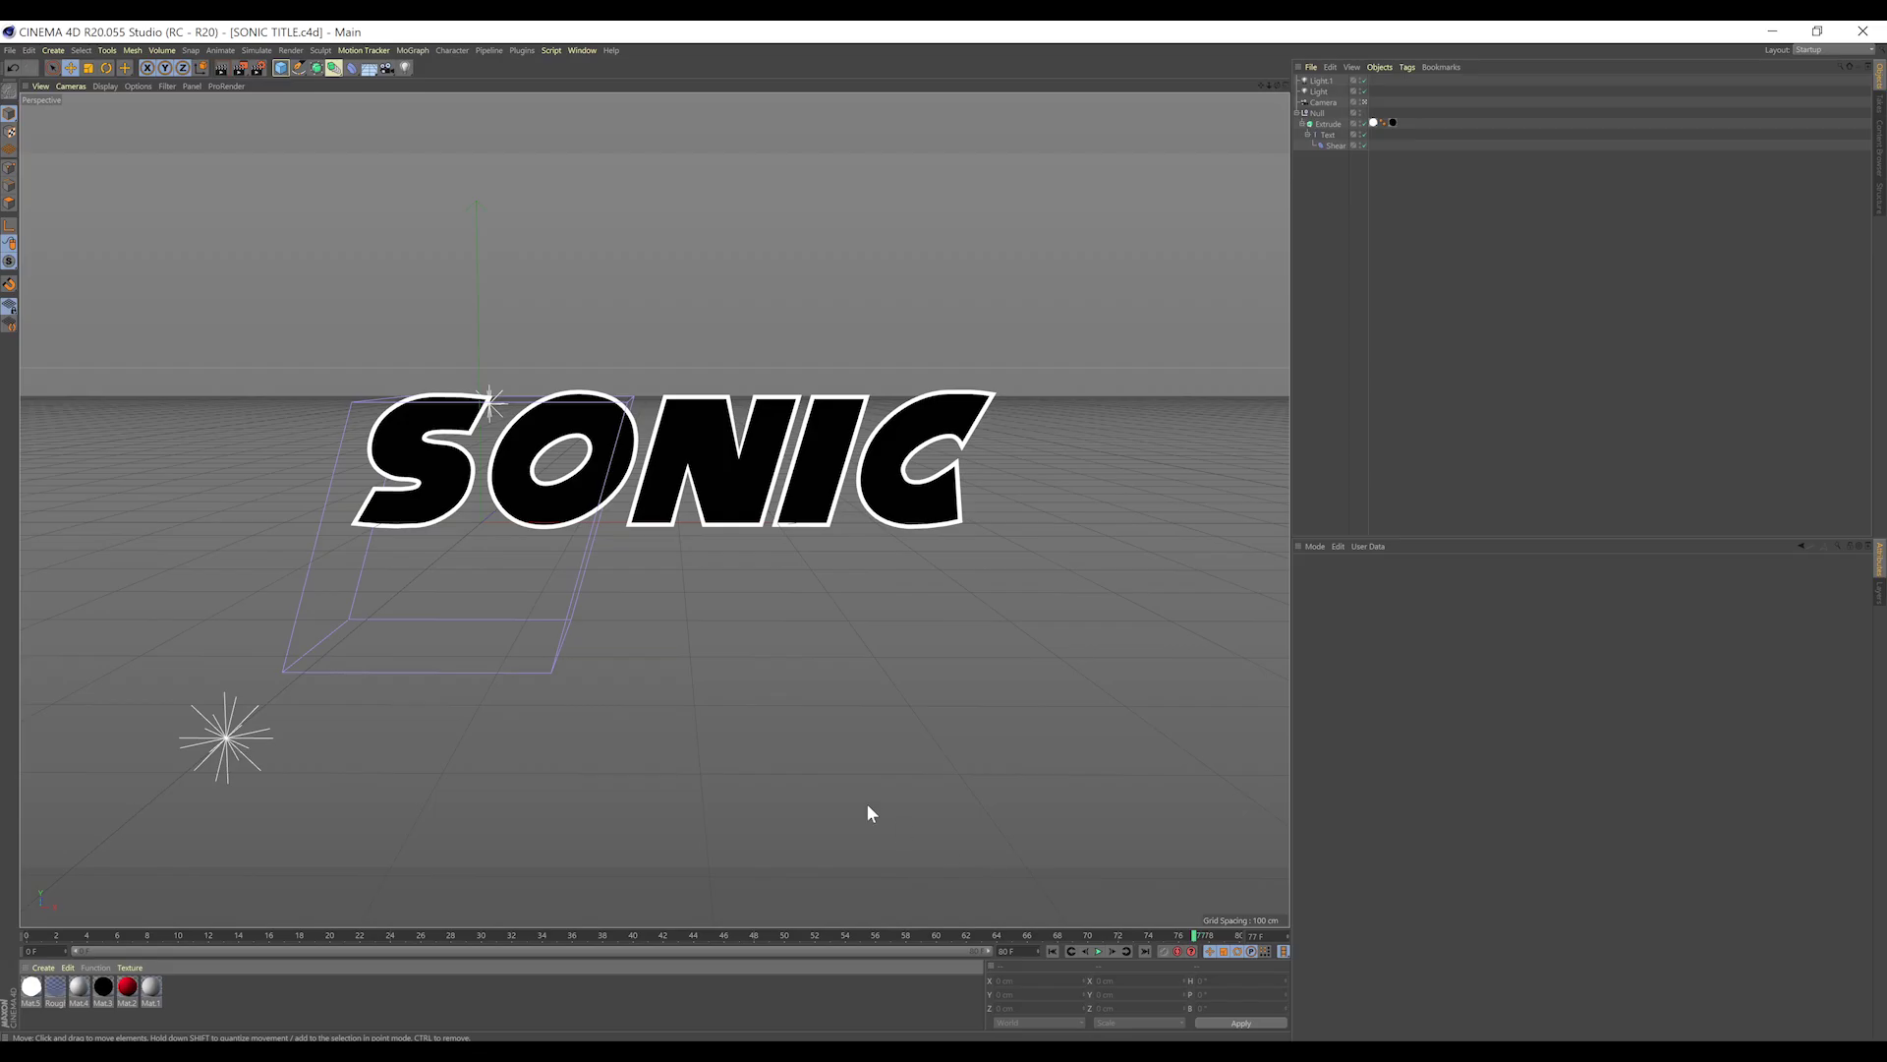
pyautogui.click(1098, 950)
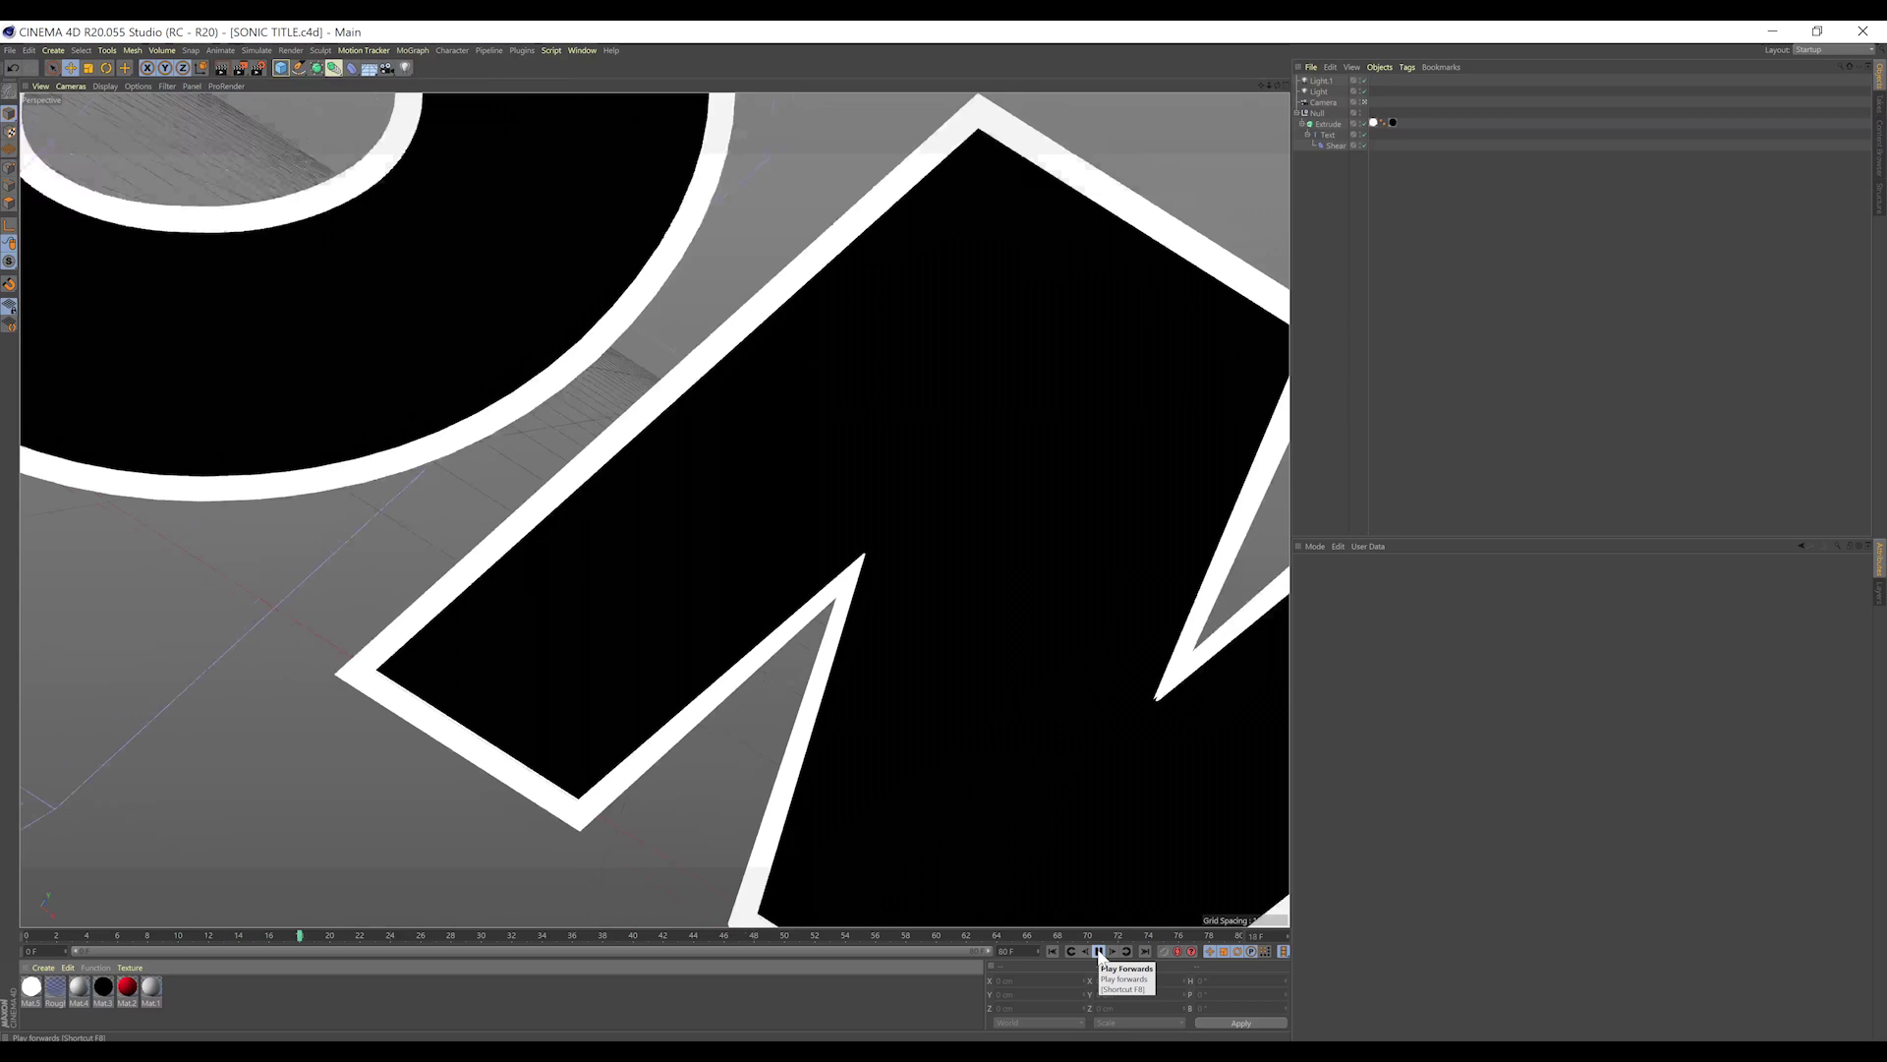
pyautogui.click(1098, 951)
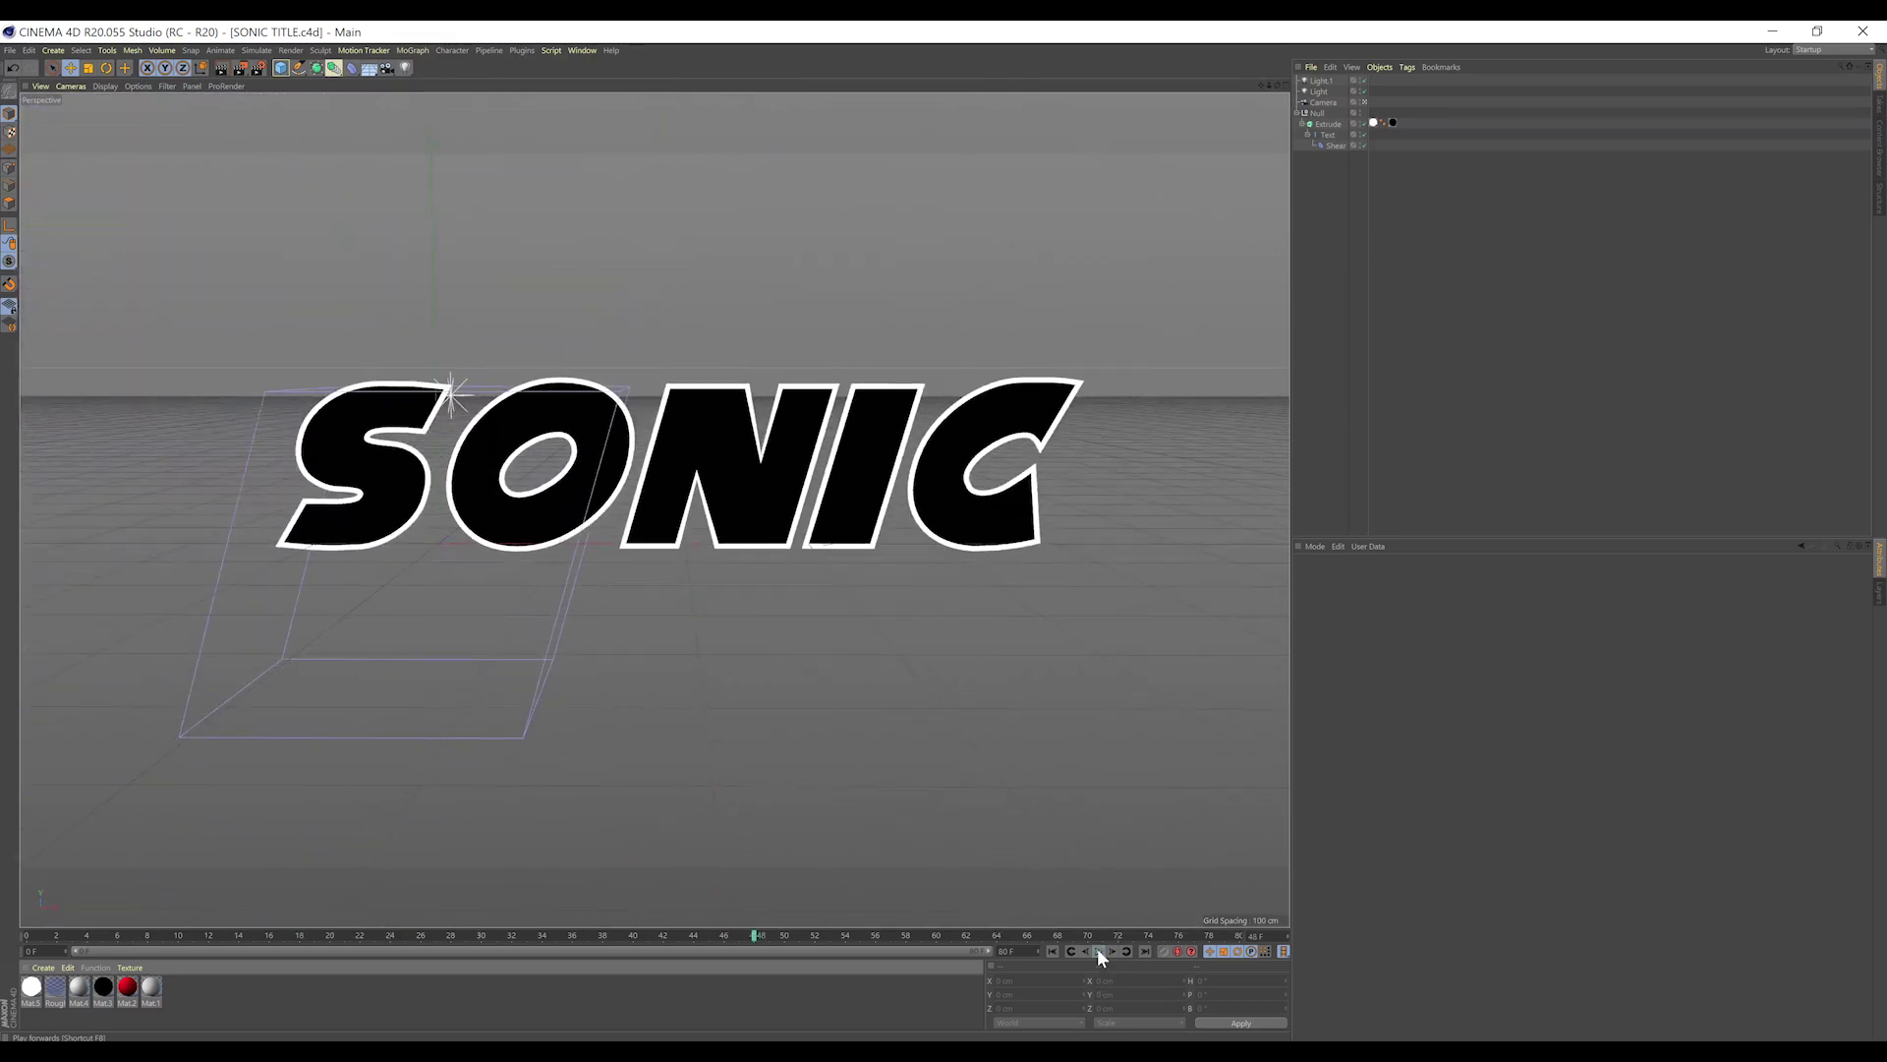
pyautogui.click(1325, 134)
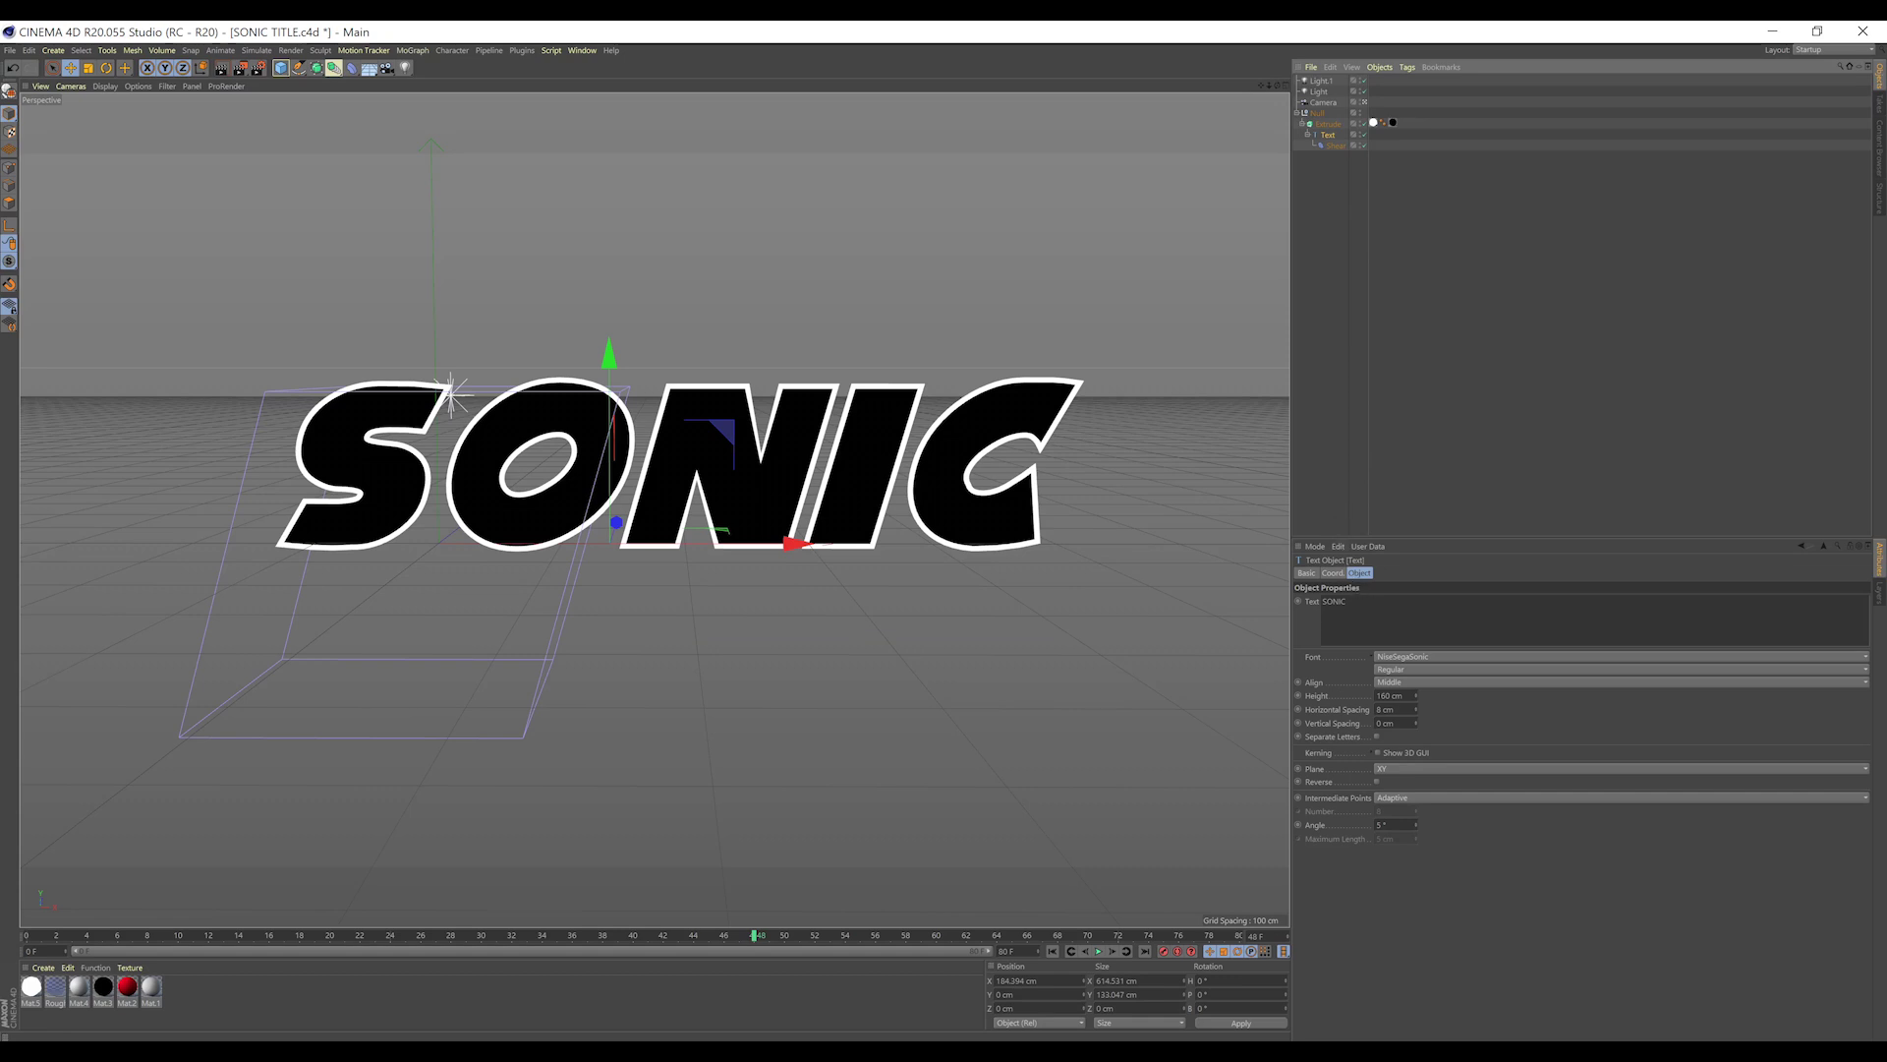
pyautogui.write('FILM')
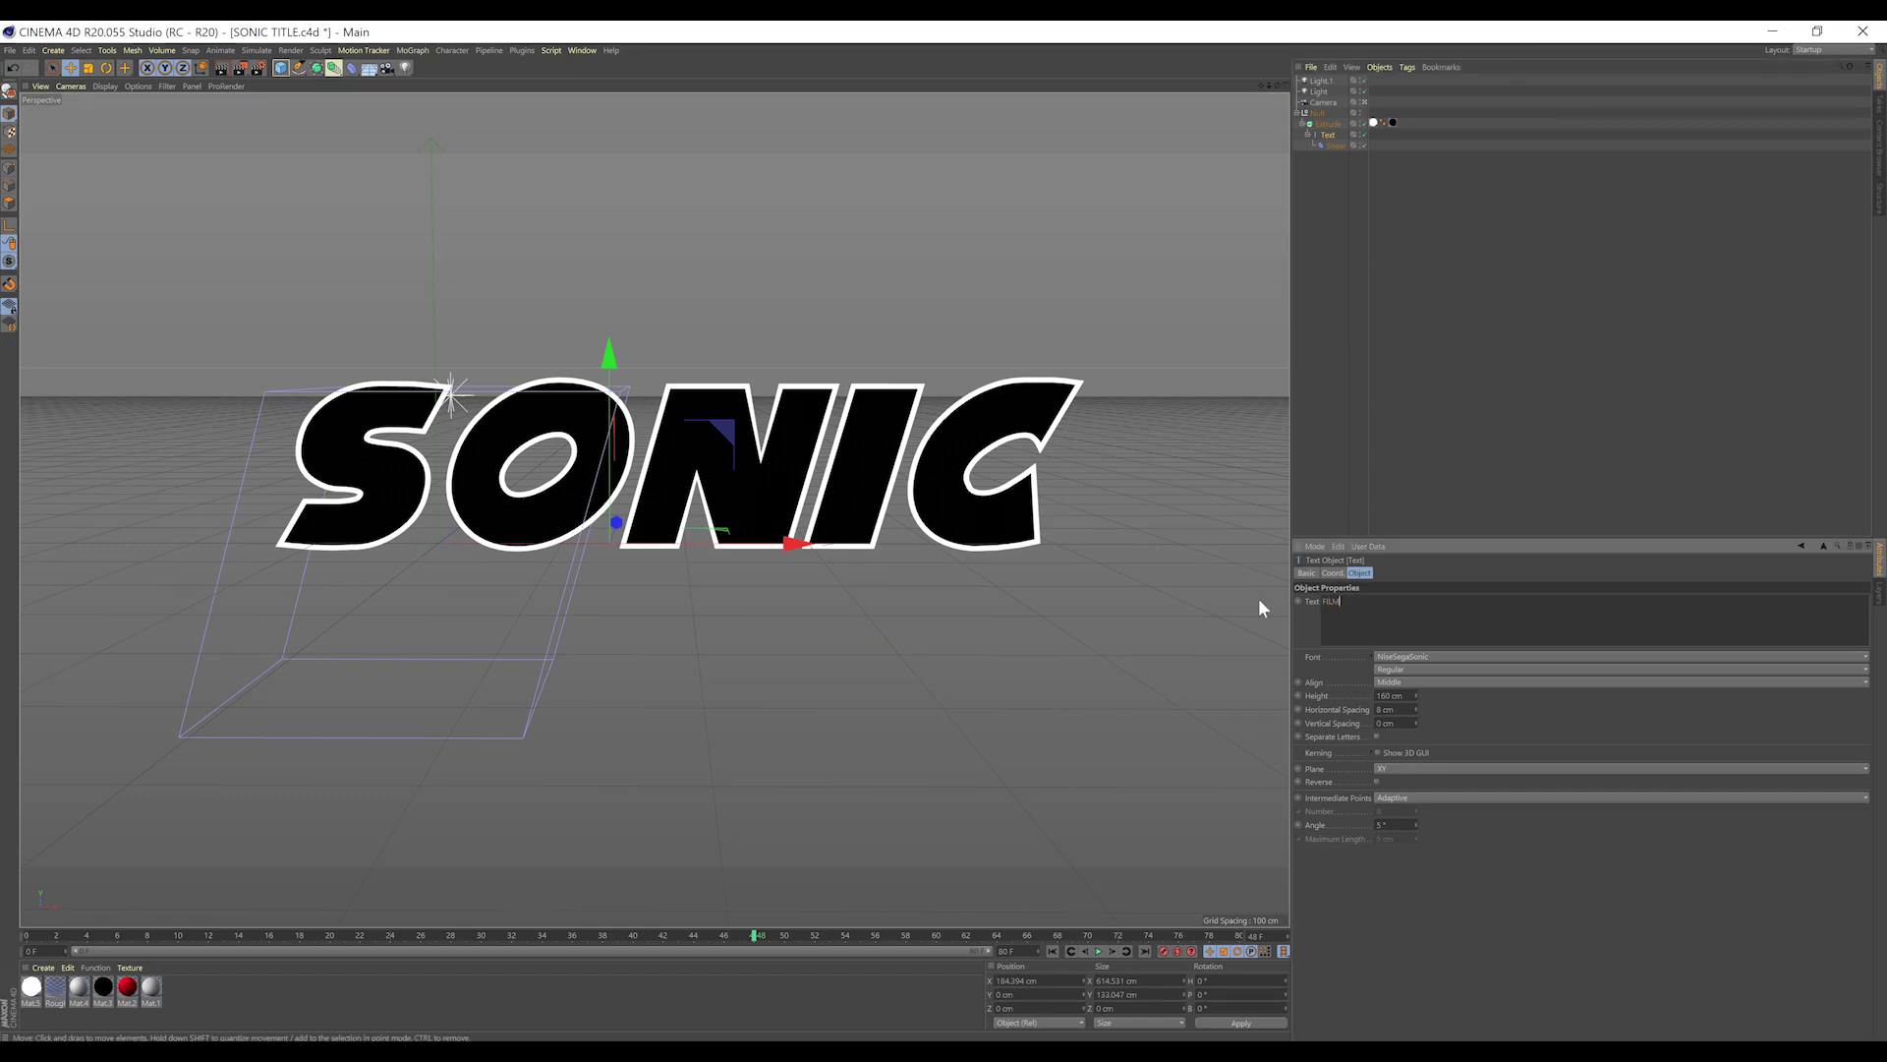
pyautogui.click(1656, 423)
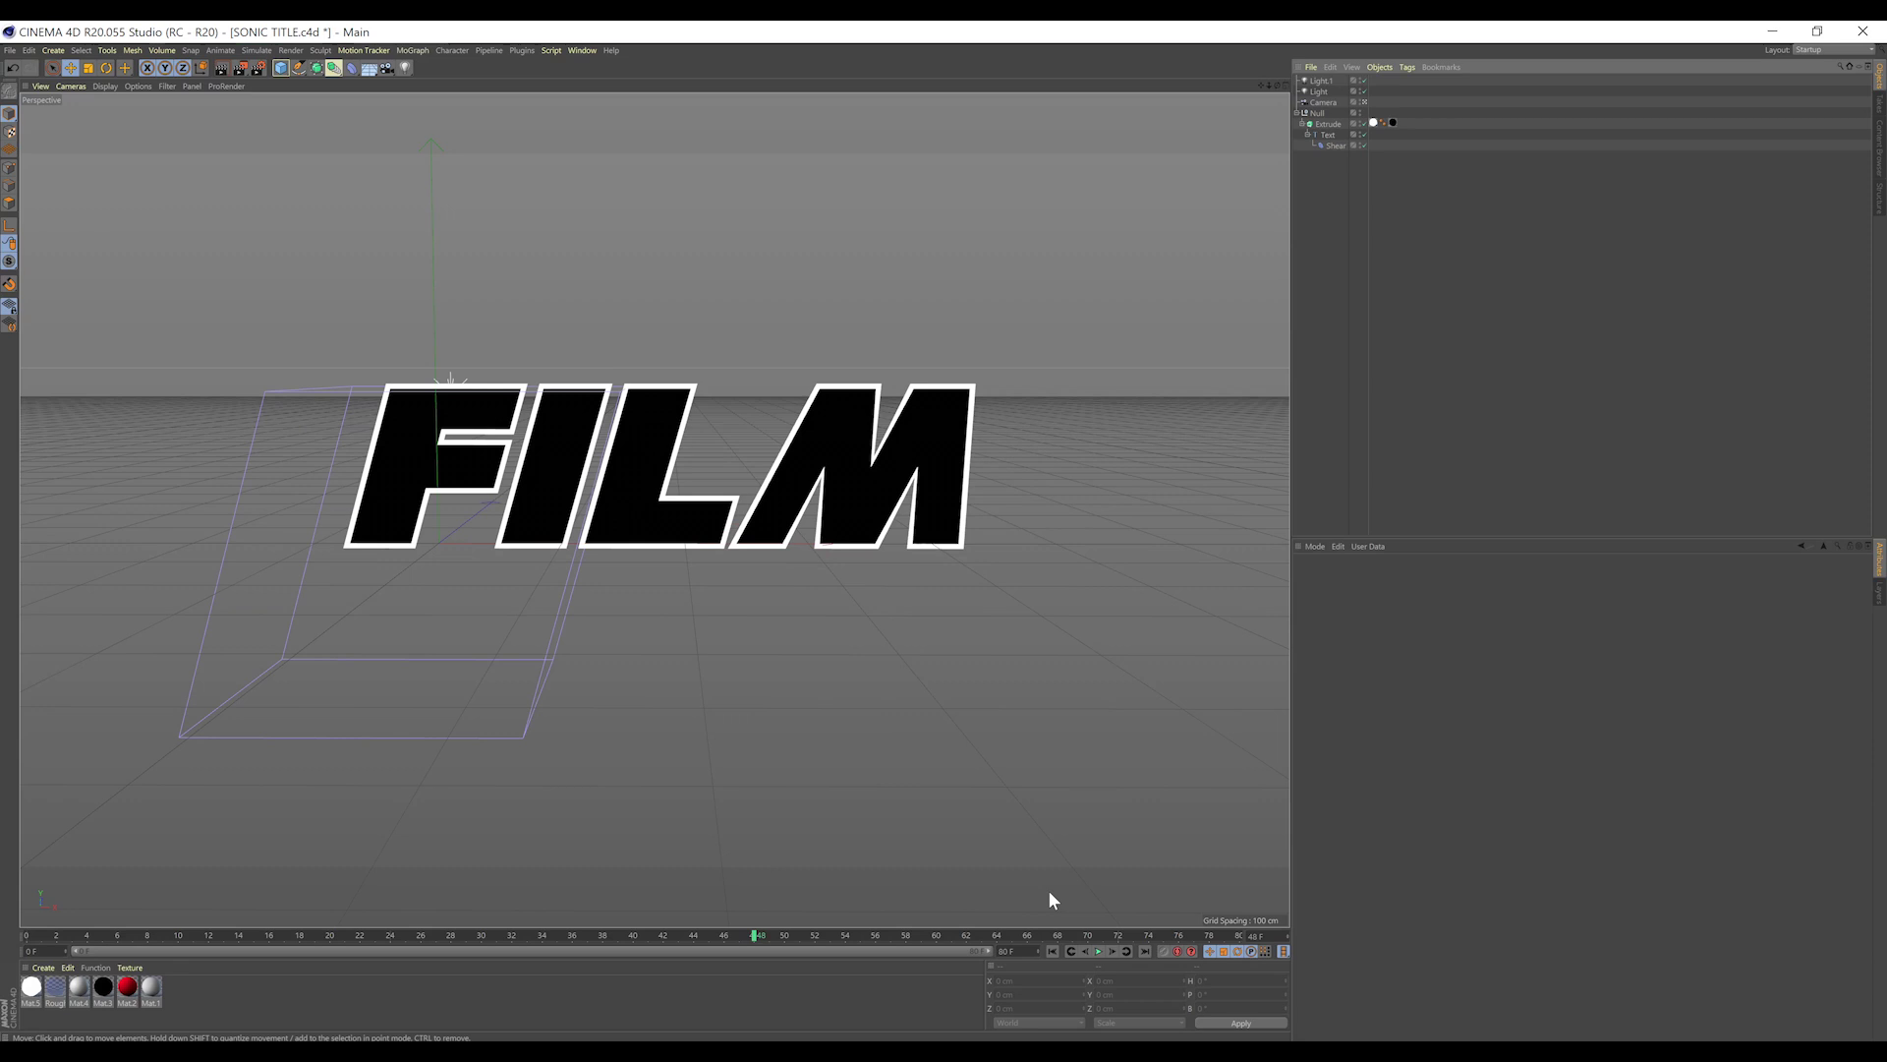
# Replay the animation from the start to check FILM, then save the scene.
pyautogui.click(1071, 950)
pyautogui.click(1099, 952)
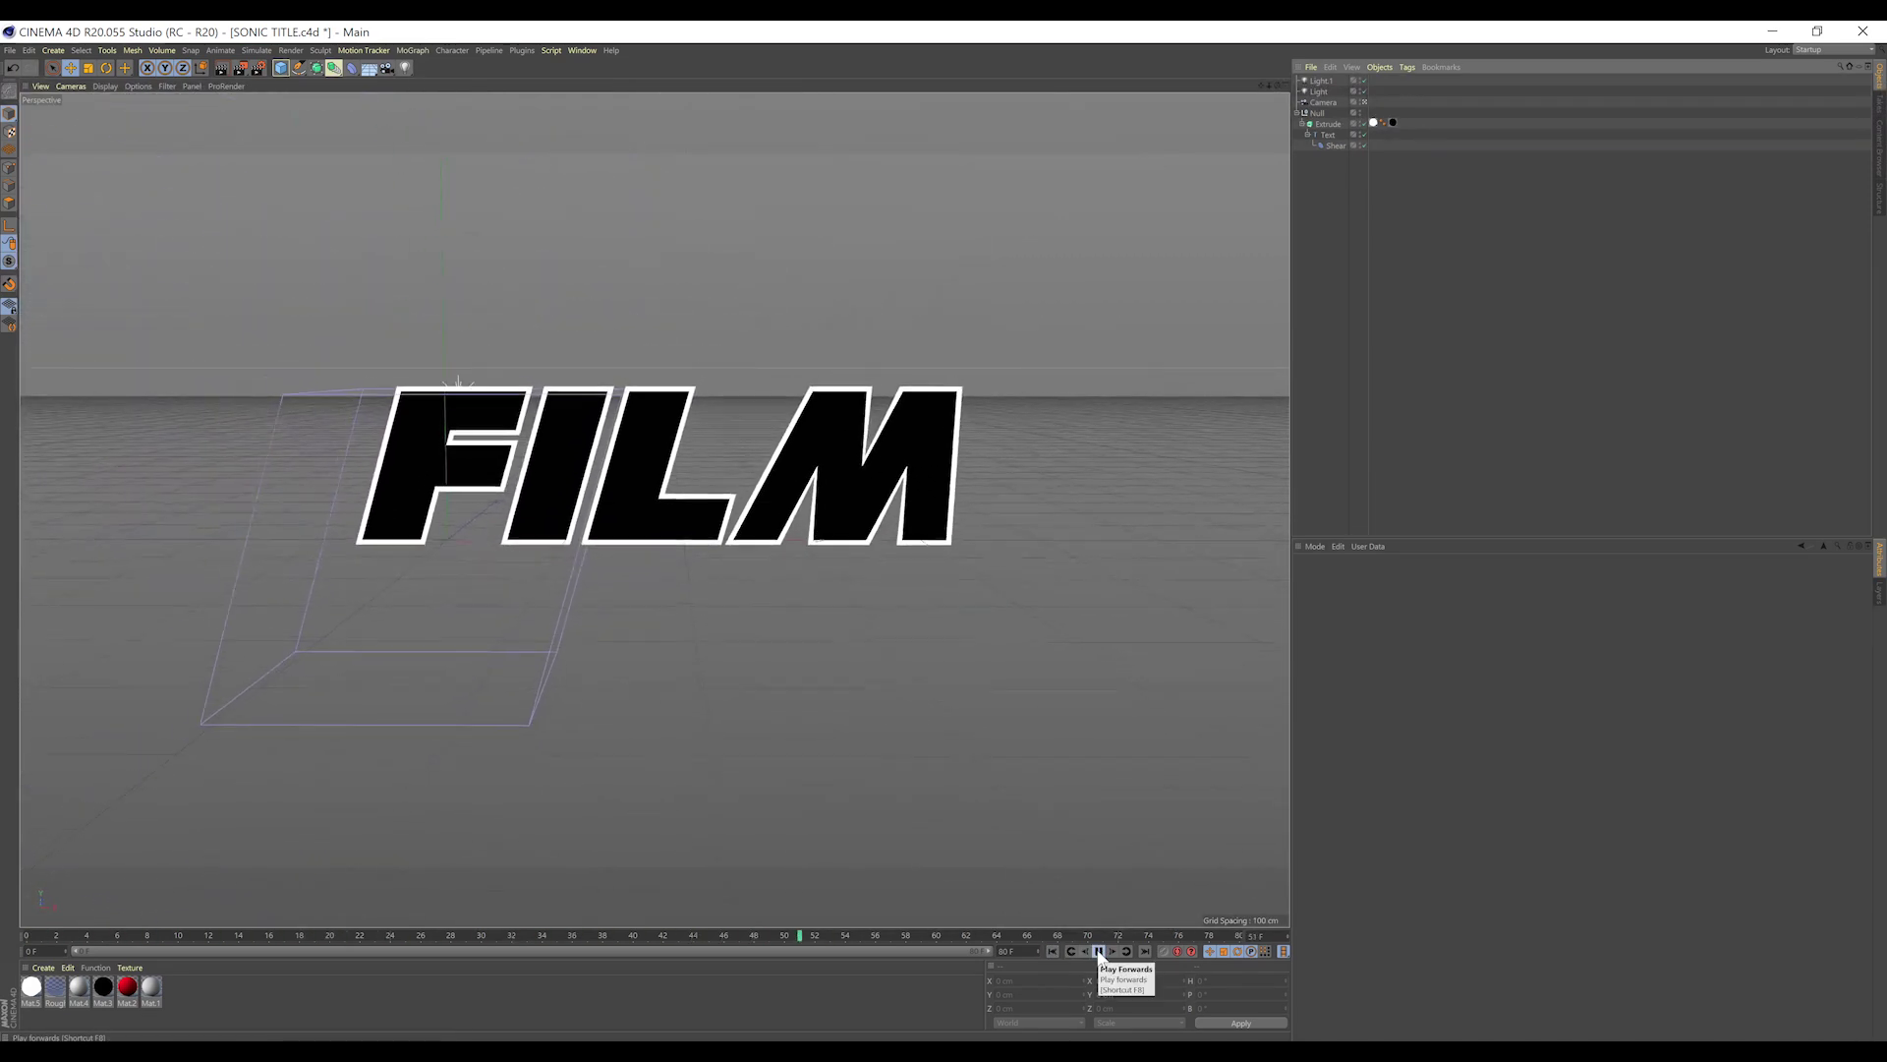
pyautogui.click(1099, 952)
pyautogui.click(10, 50)
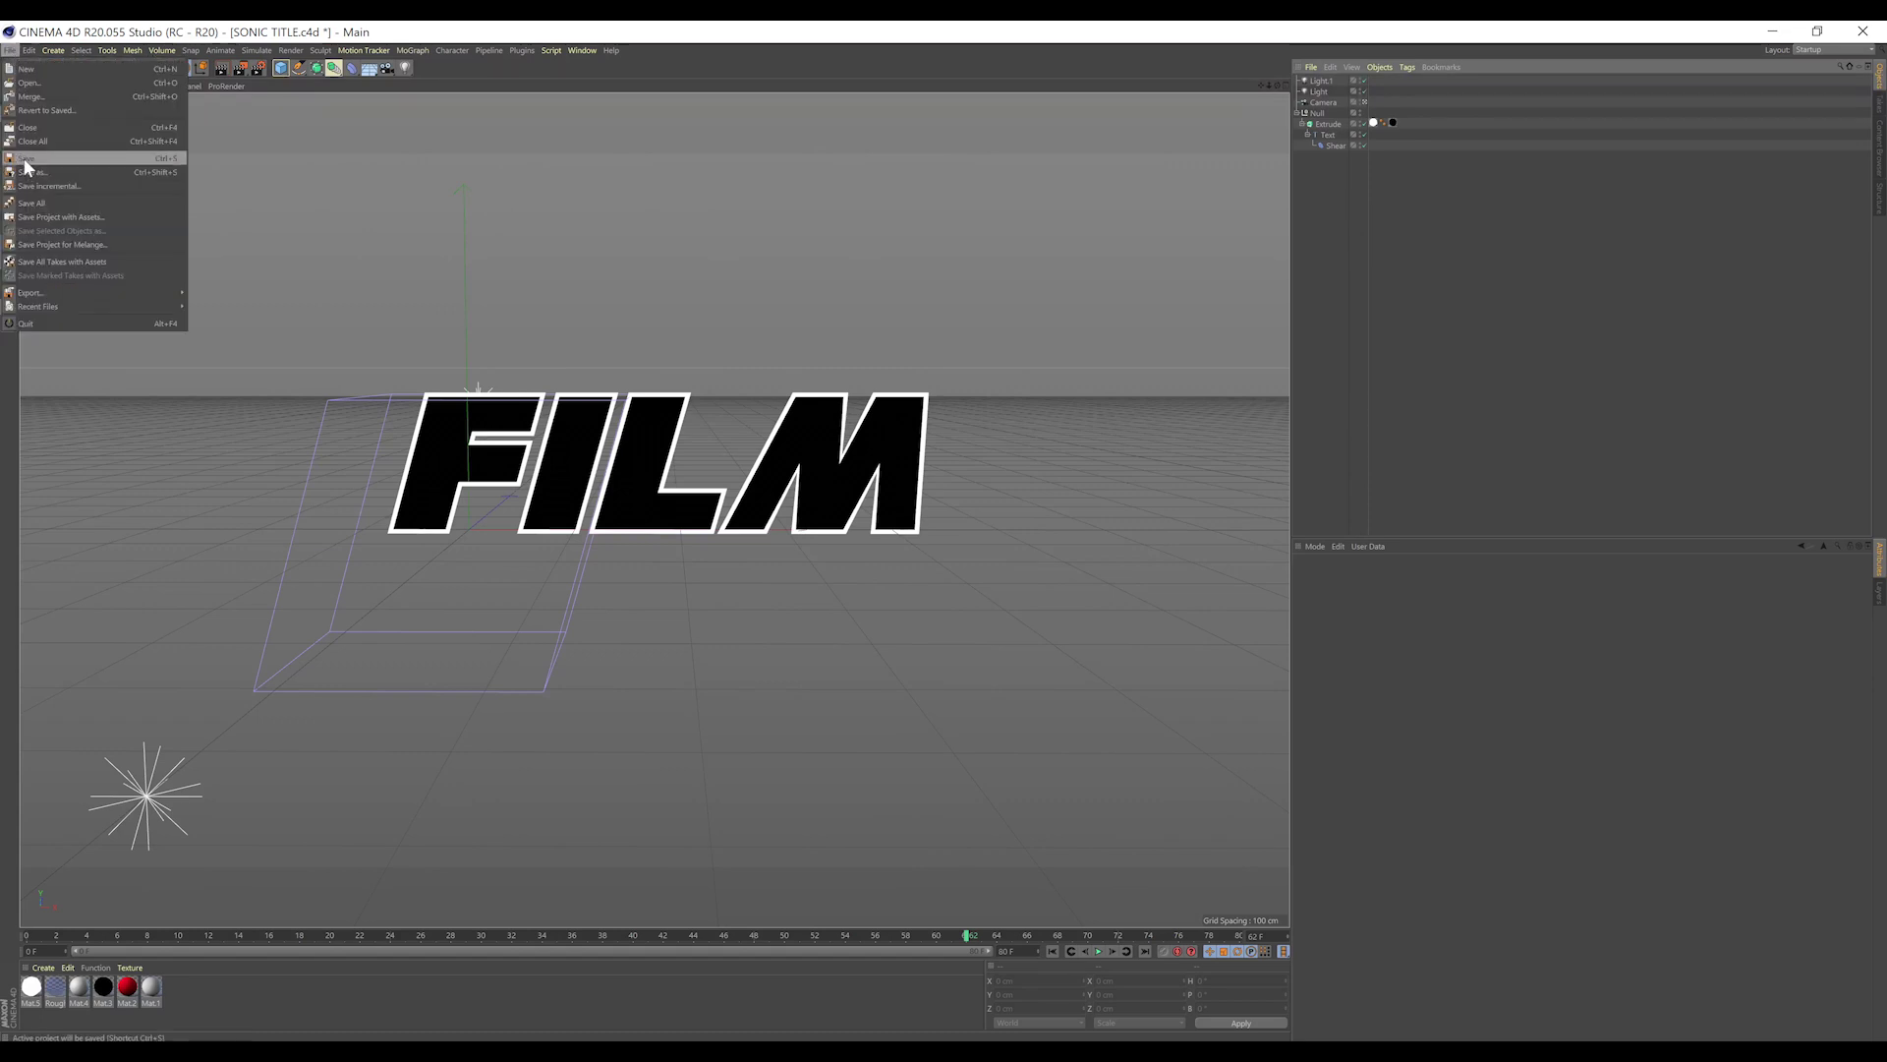
pyautogui.click(33, 158)
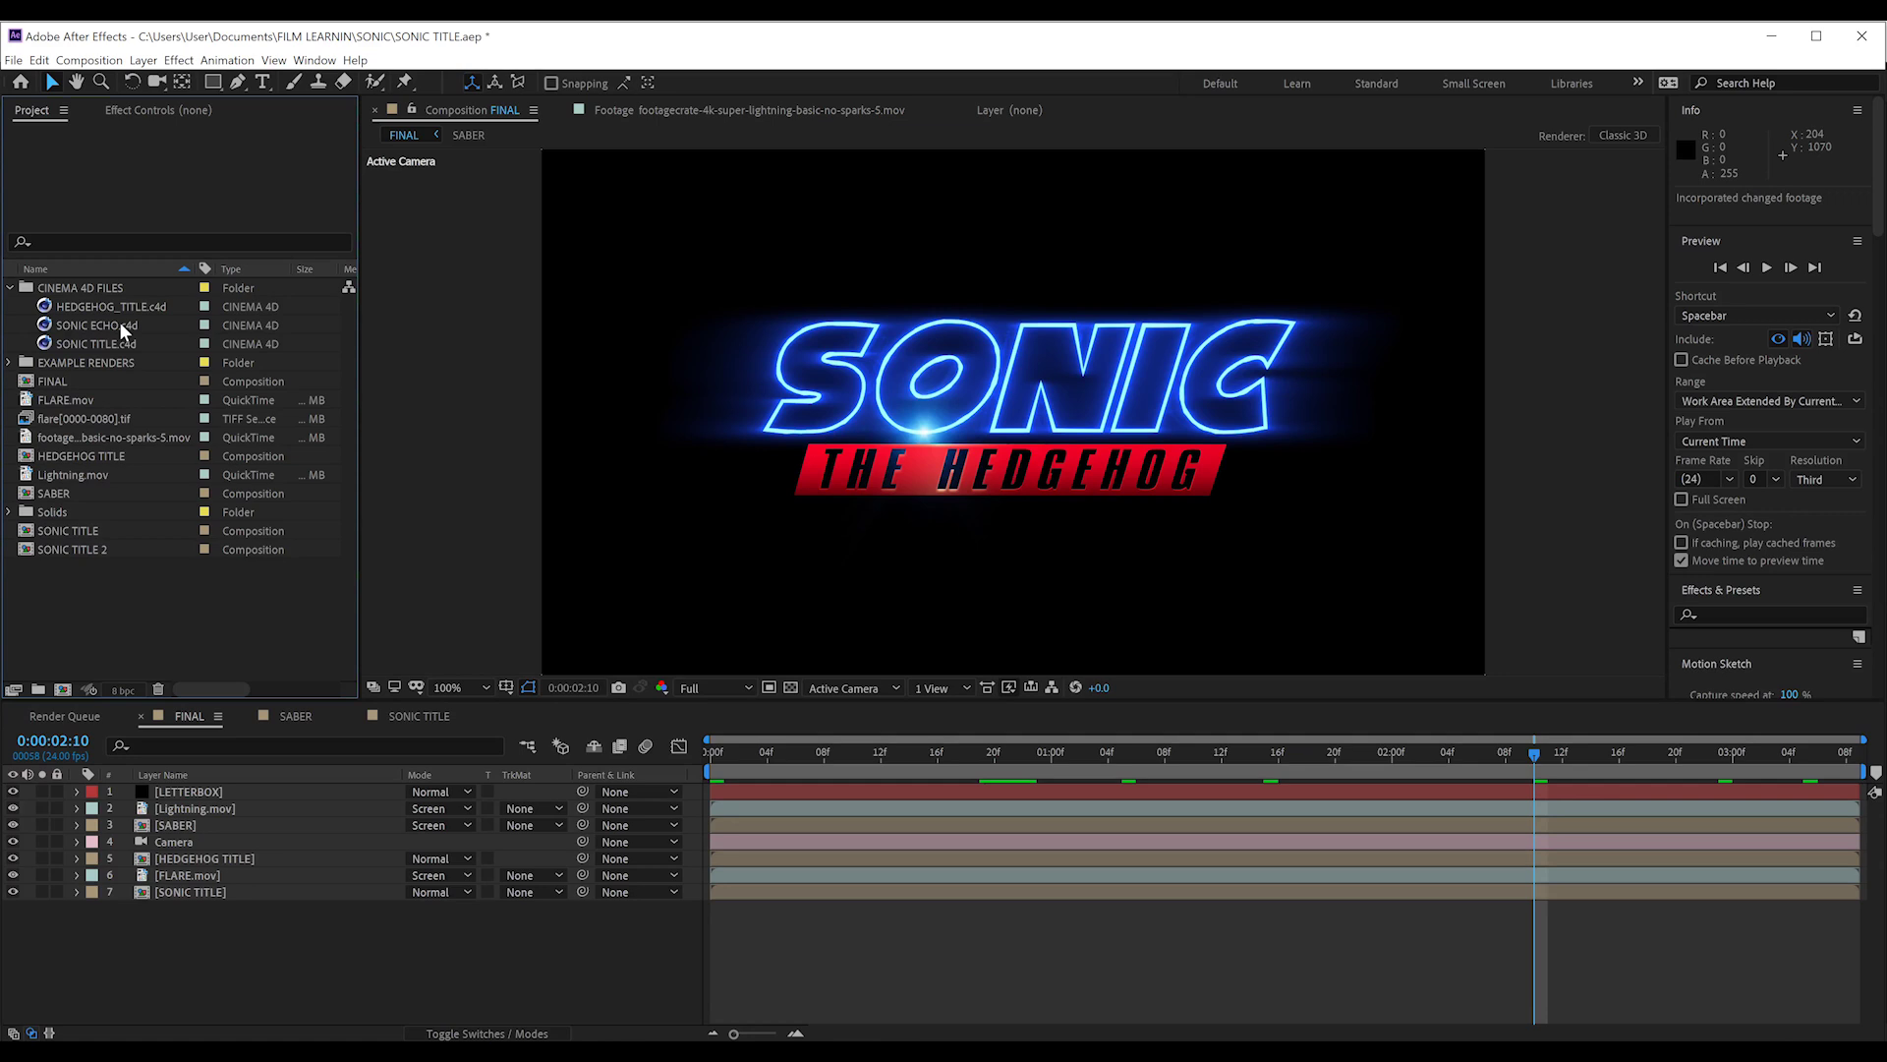
# Open HEDGEHOG_TITLE.c4d in Cinema 4D with Edit Original.
pyautogui.click(85, 305)
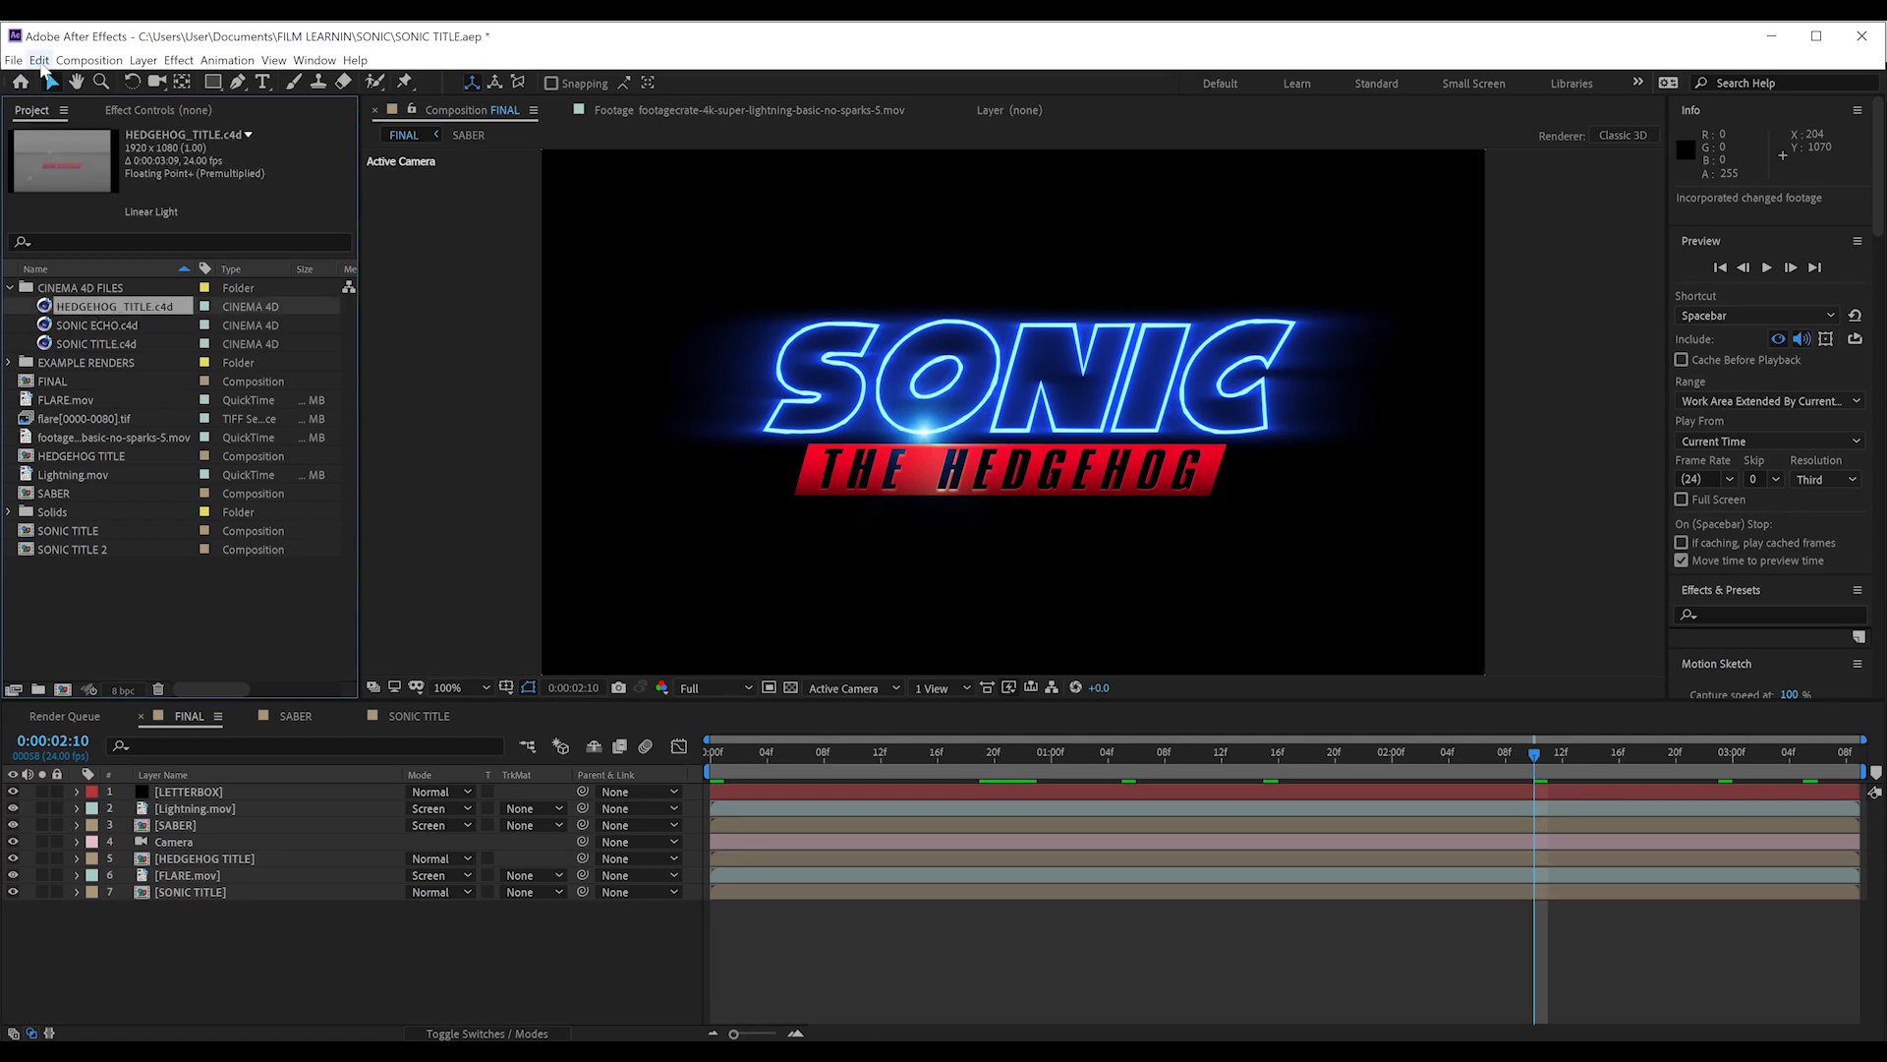
pyautogui.click(40, 62)
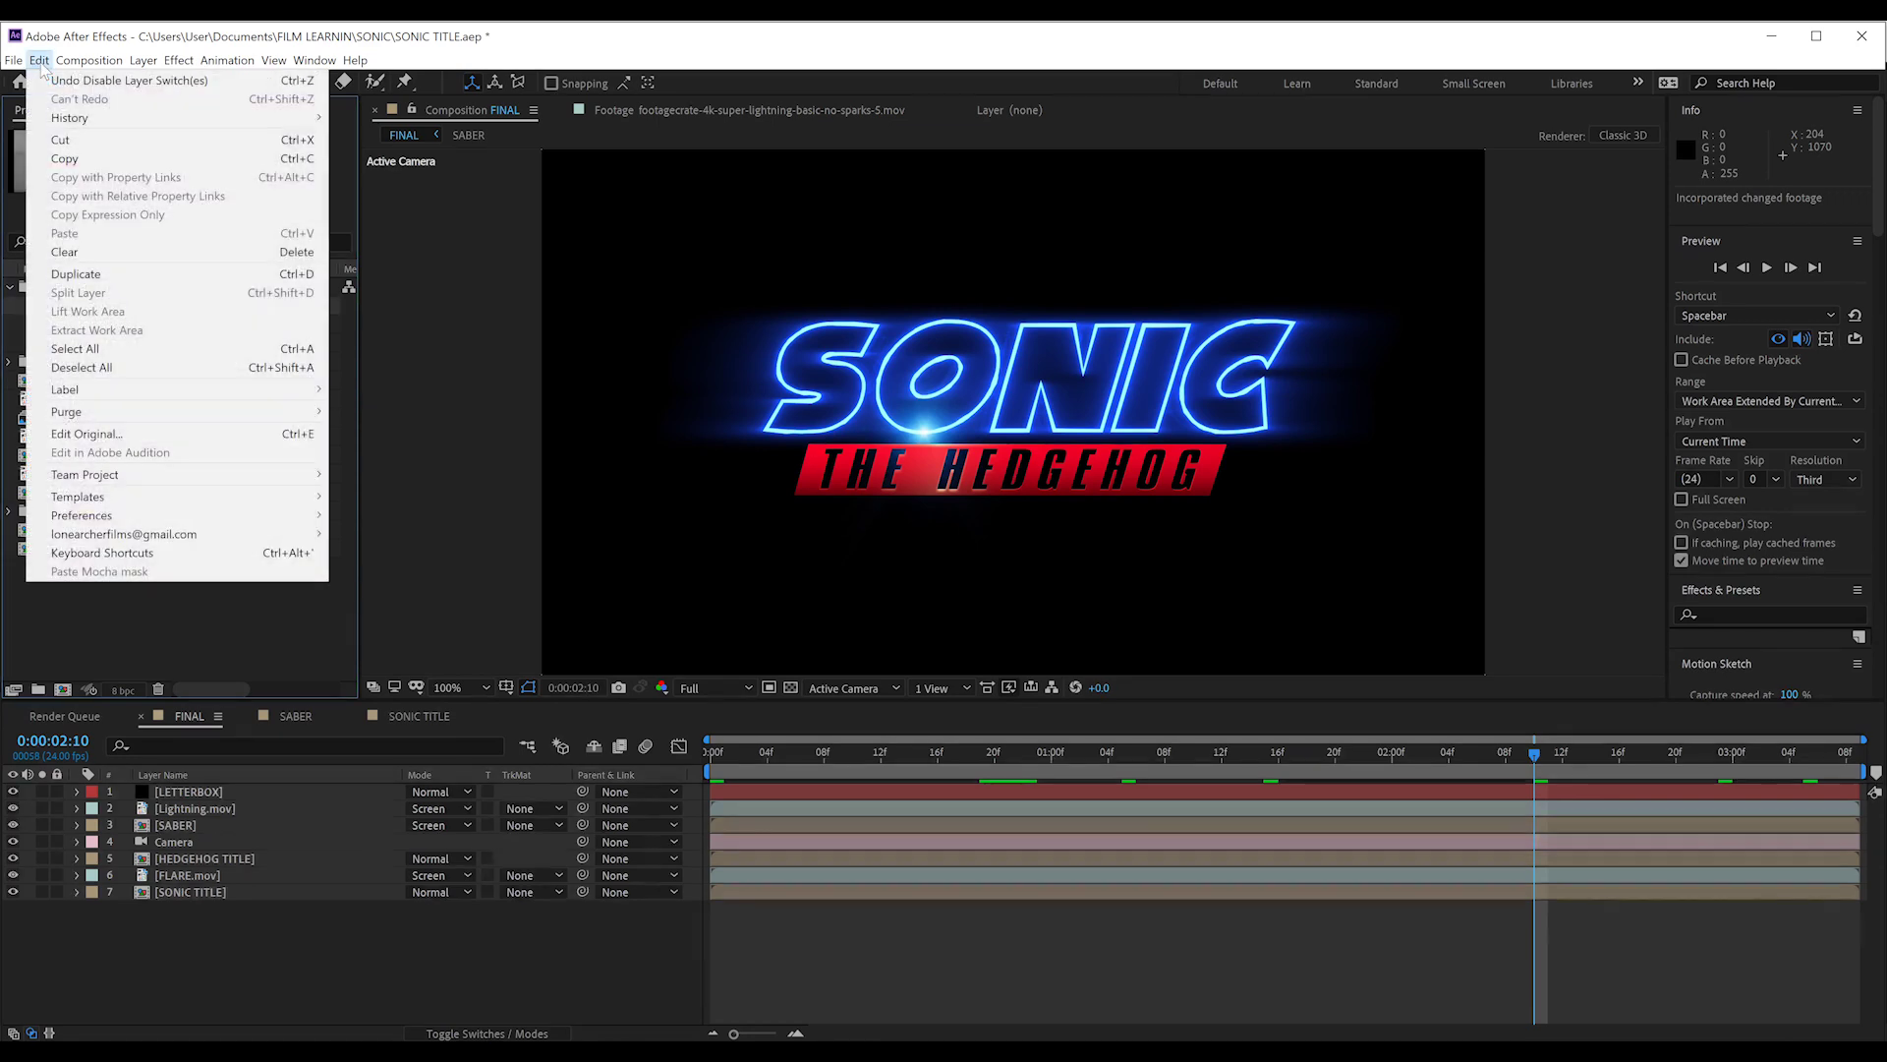
pyautogui.click(88, 434)
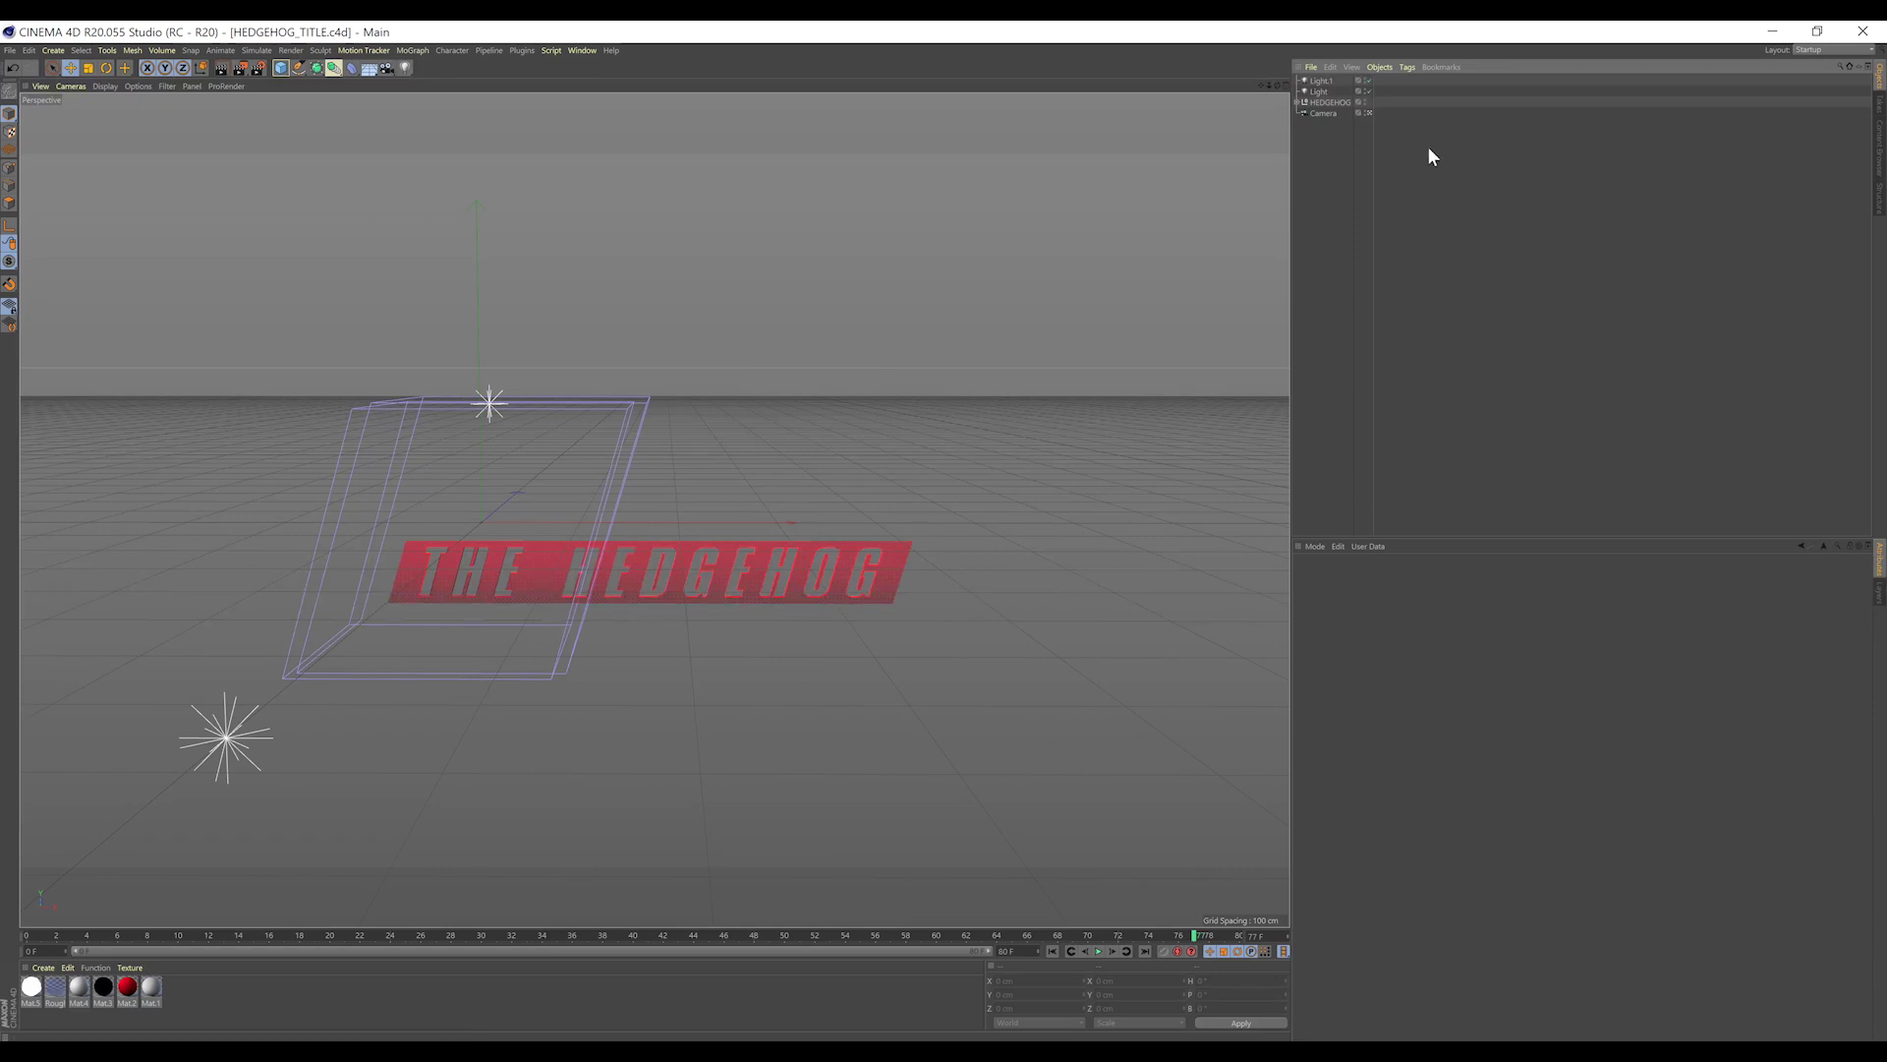
# Change the HEDGEHOG group's banner text from THE HEDGEHOG to THE LEARNIN.
pyautogui.click(1298, 103)
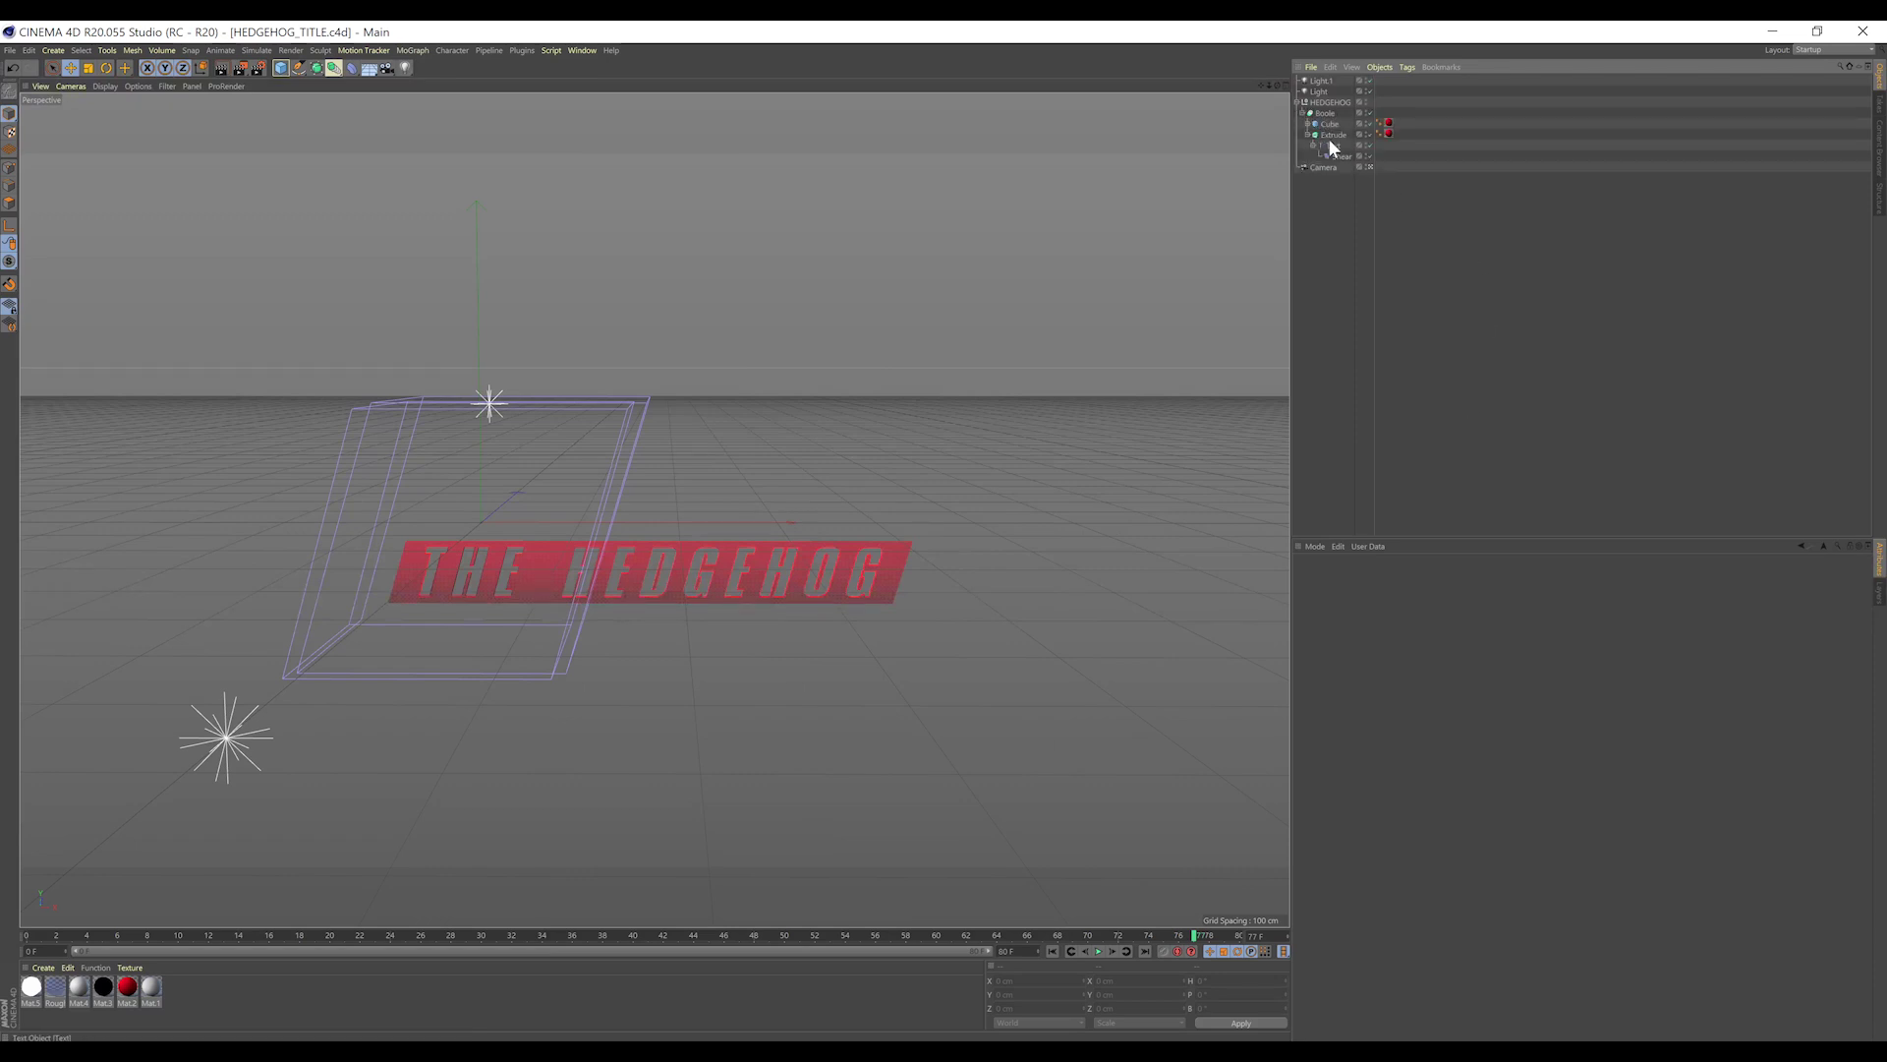
pyautogui.click(1333, 145)
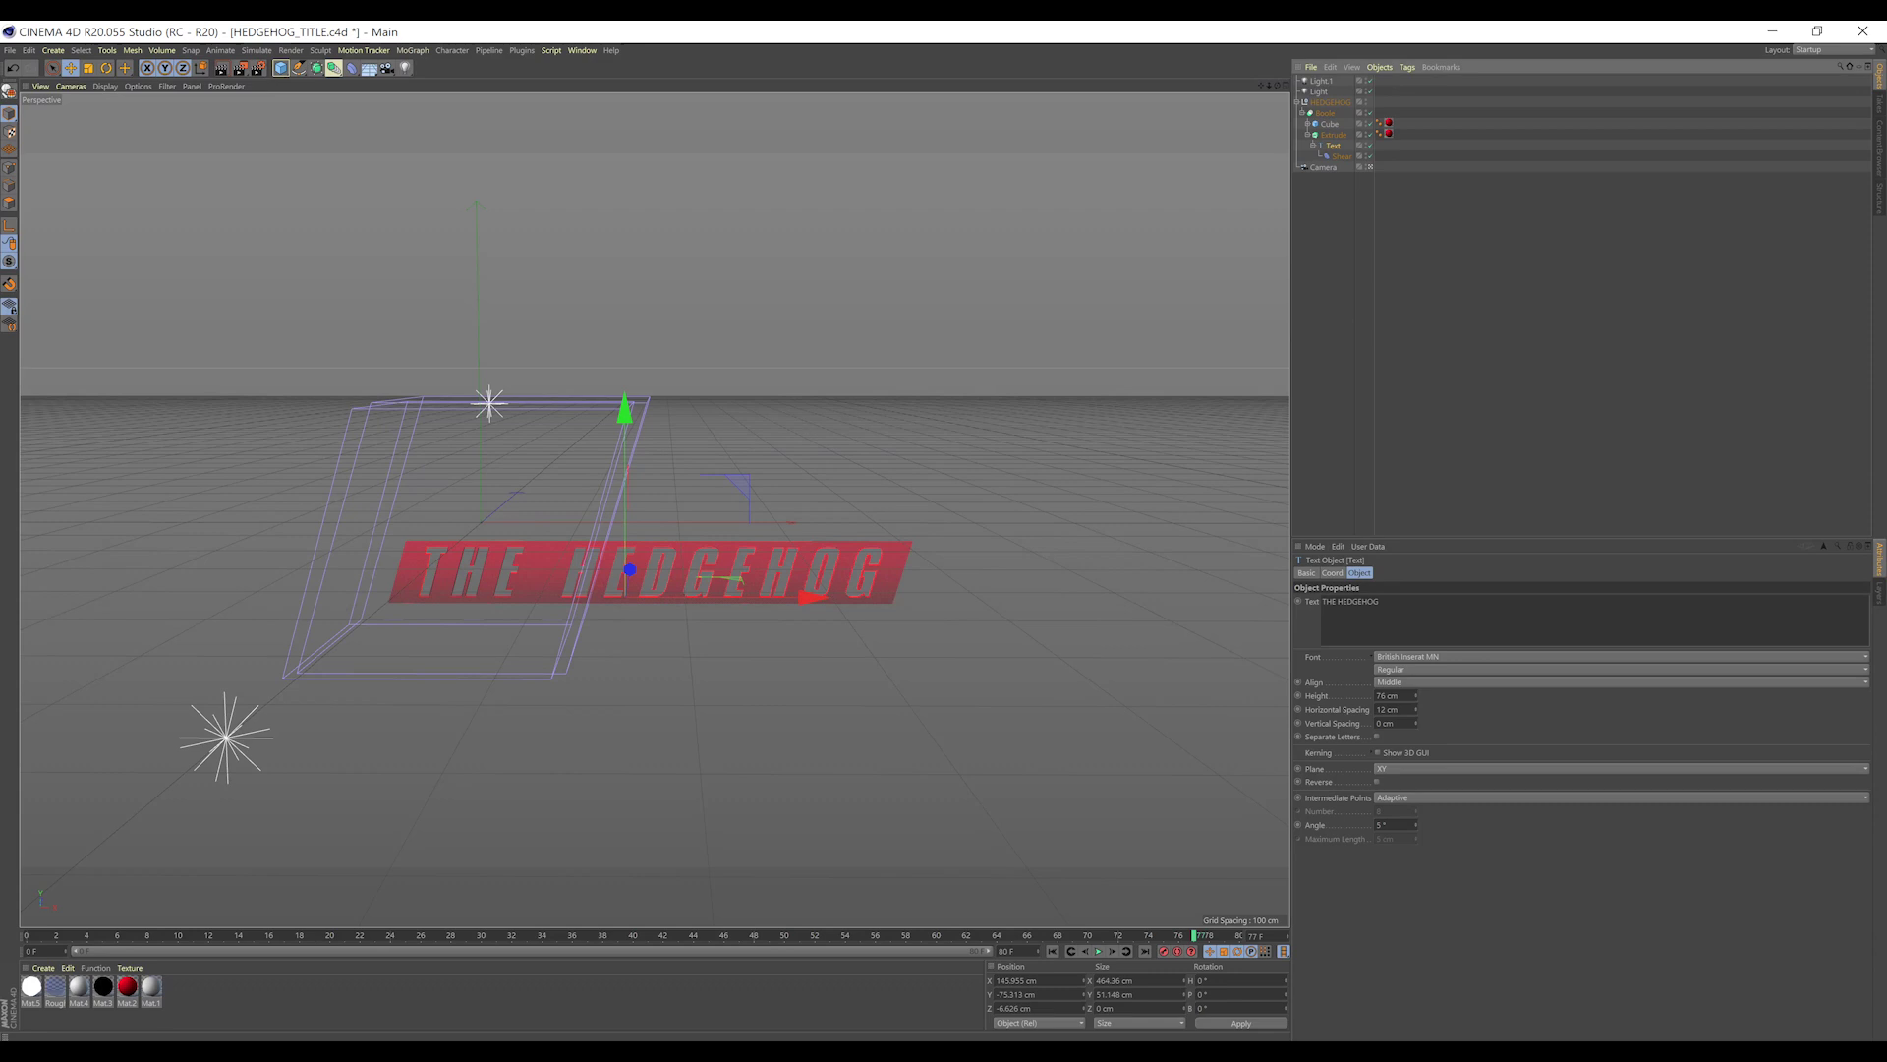
pyautogui.click(1376, 601)
pyautogui.press('BackSpace')
pyautogui.press('BackSpace')
pyautogui.press('BackSpace')
pyautogui.press('BackSpace')
pyautogui.press('BackSpace')
pyautogui.press('BackSpace')
pyautogui.press('BackSpace')
pyautogui.press('BackSpace')
pyautogui.press('BackSpace')
pyautogui.write('LE')
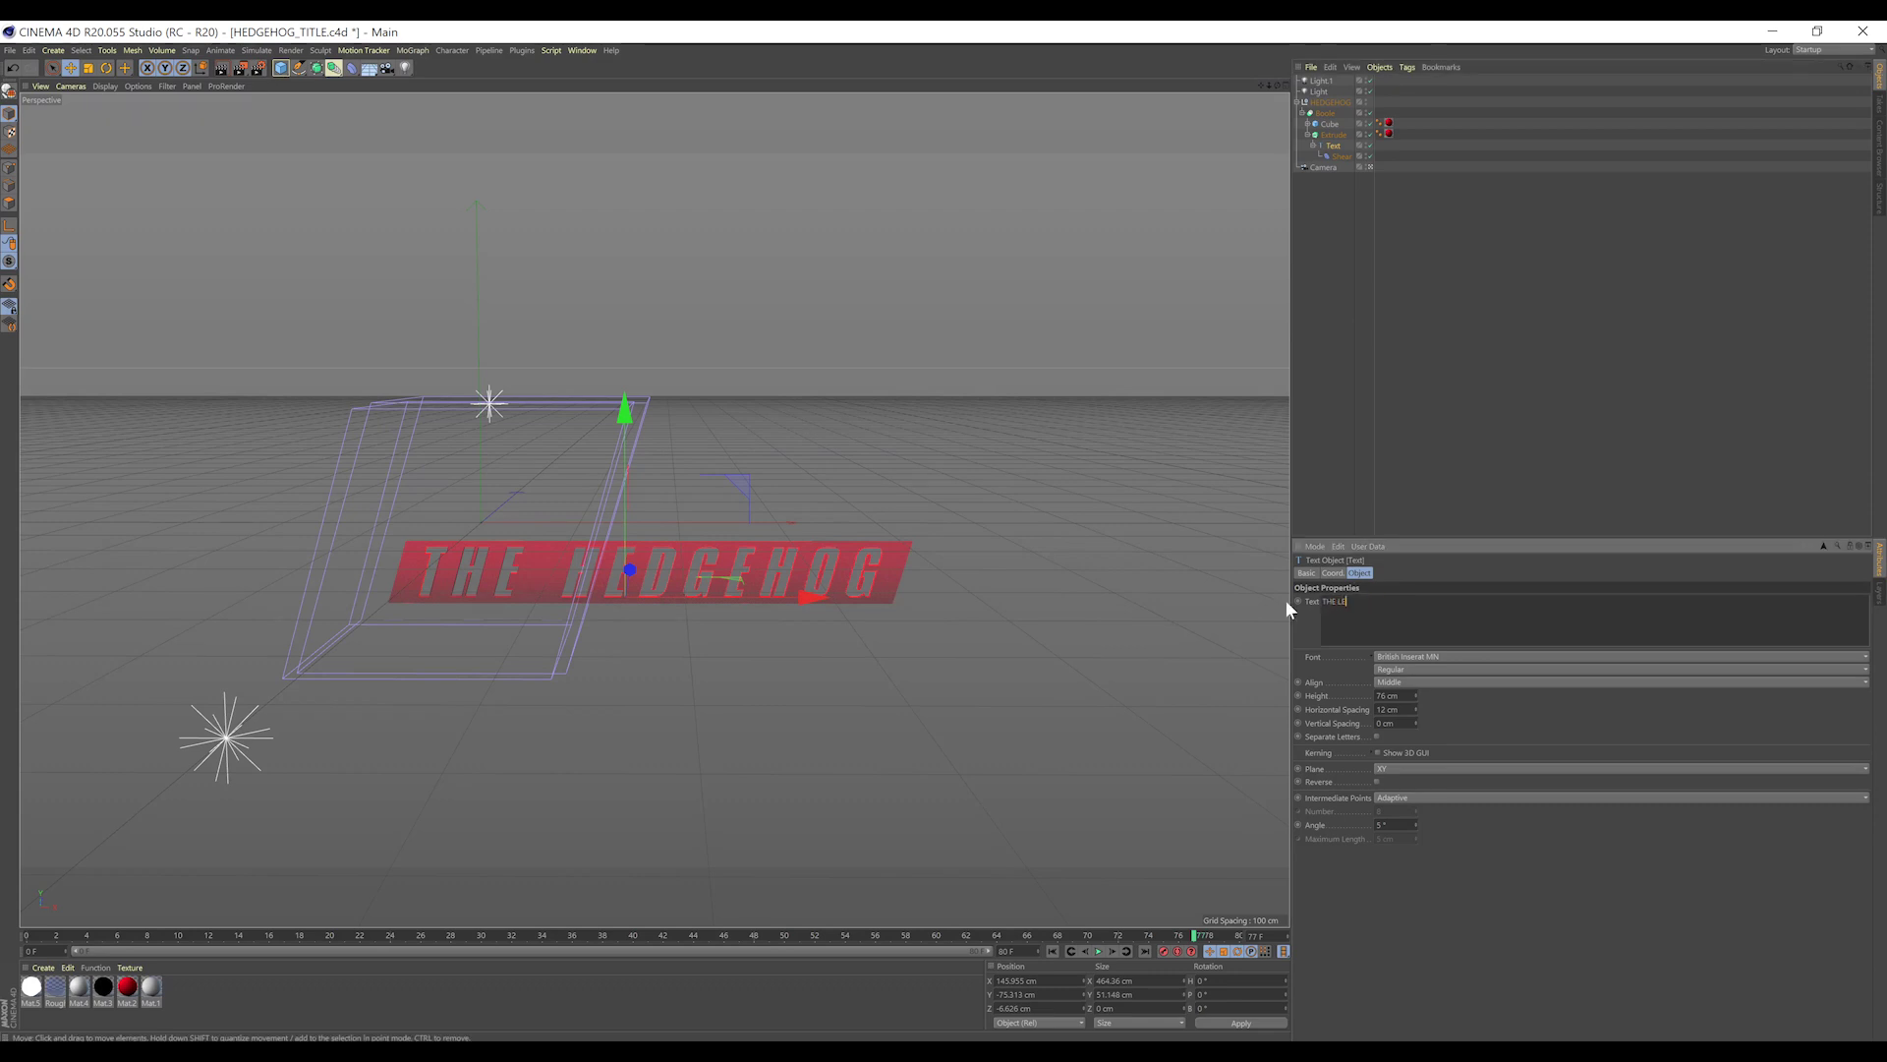
pyautogui.write('ARNIN')
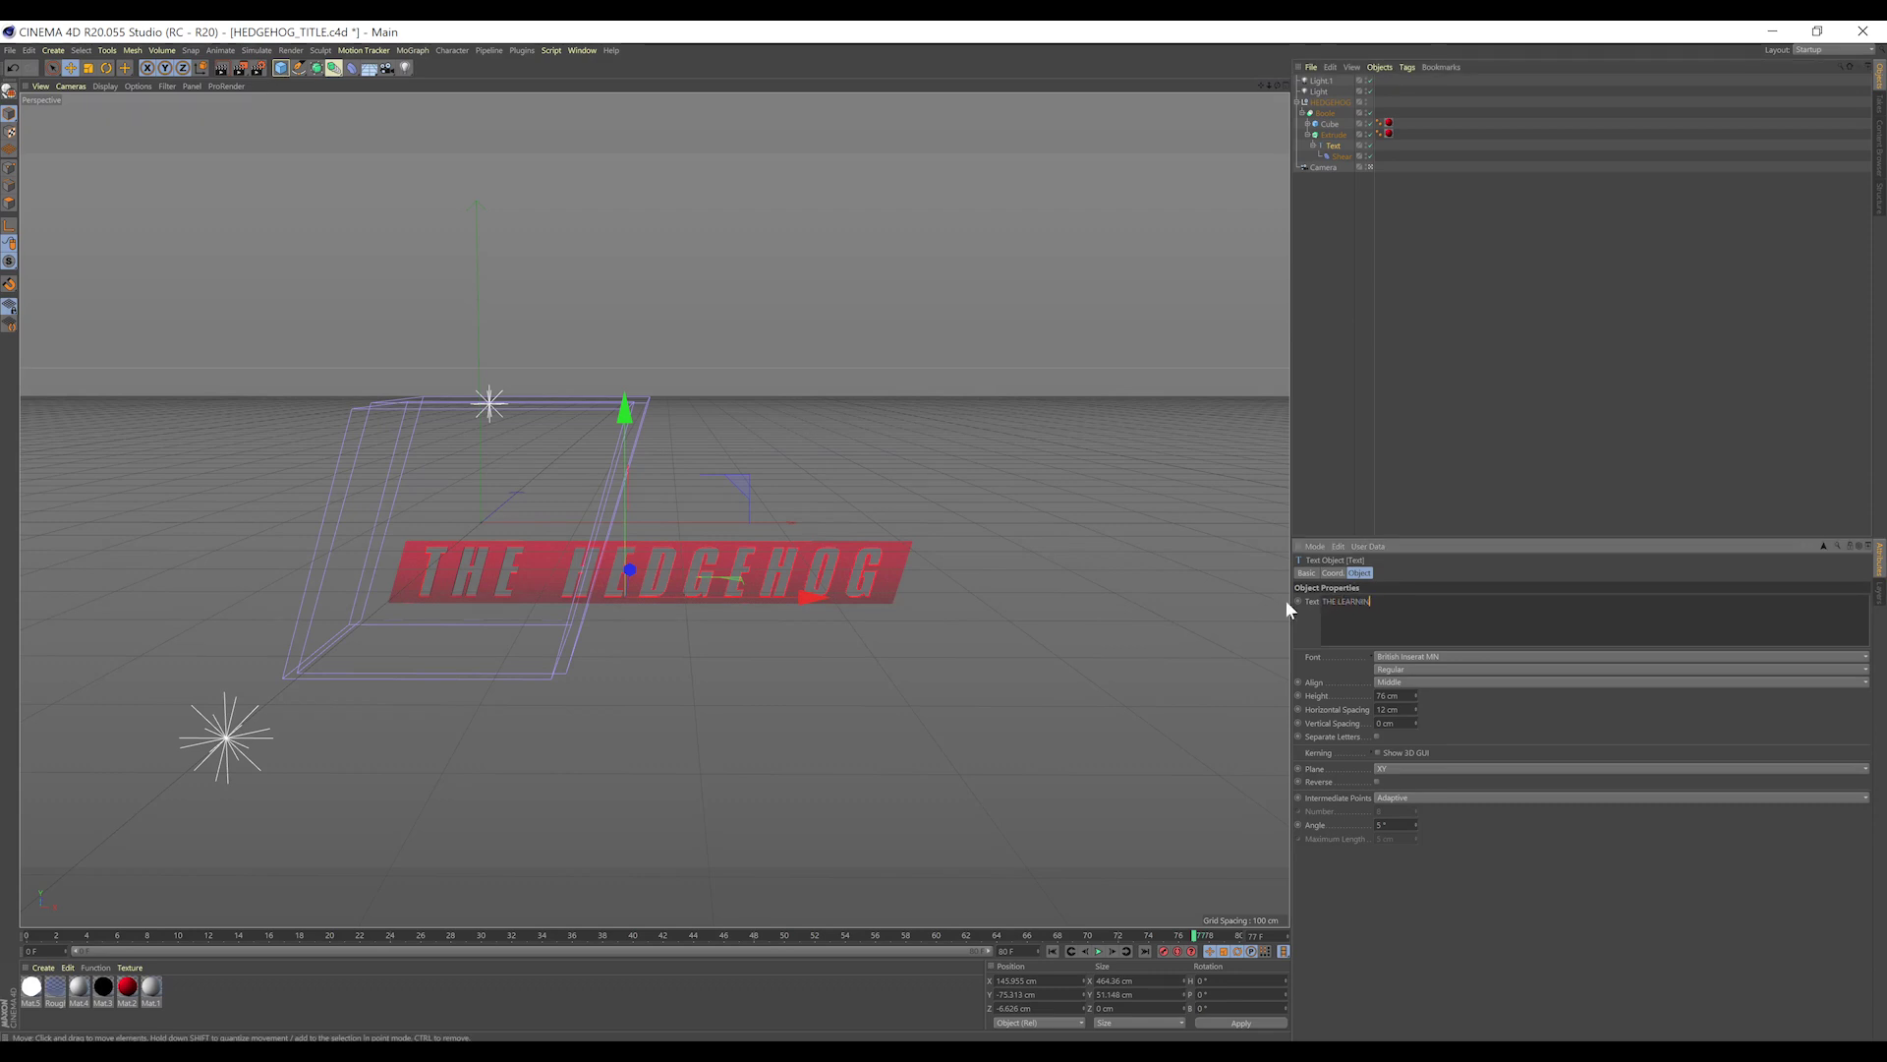
pyautogui.click(1434, 420)
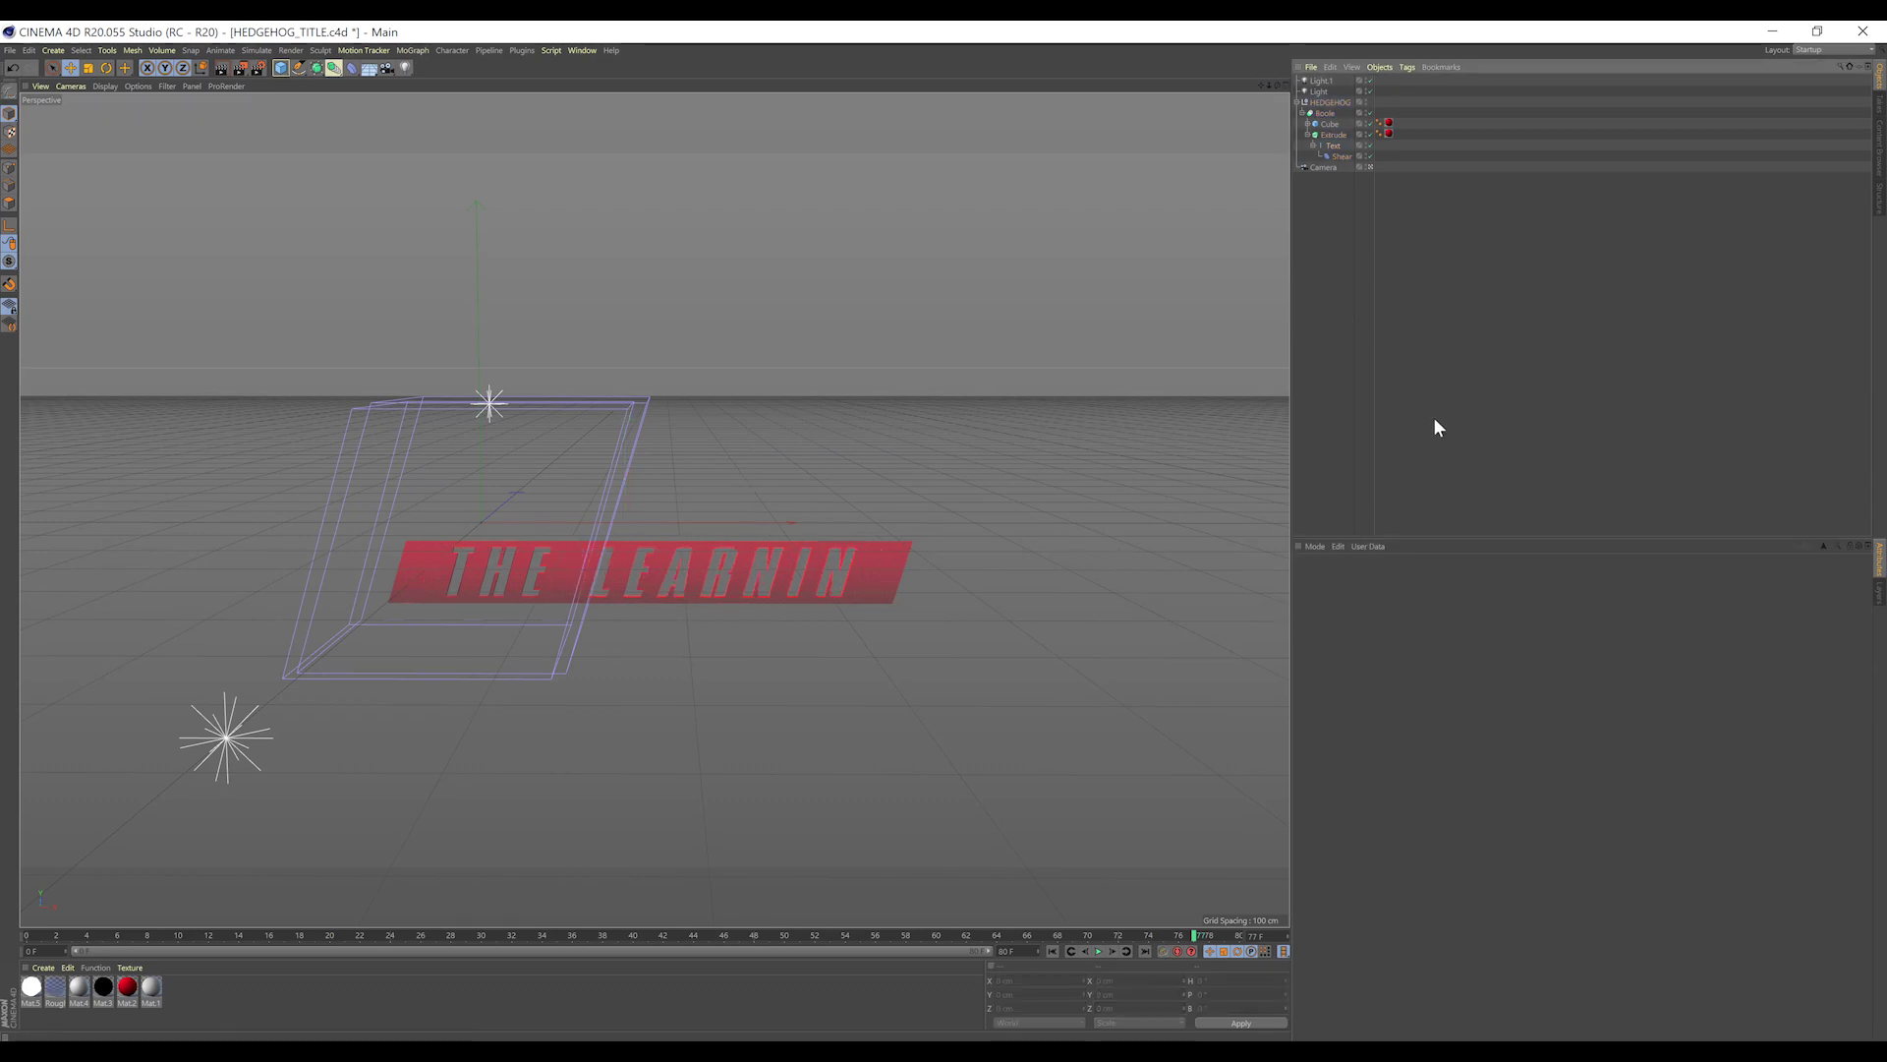
# Stop playback, save the banner scene, and open SONIC ECHO.c4d for editing.
pyautogui.click(1098, 953)
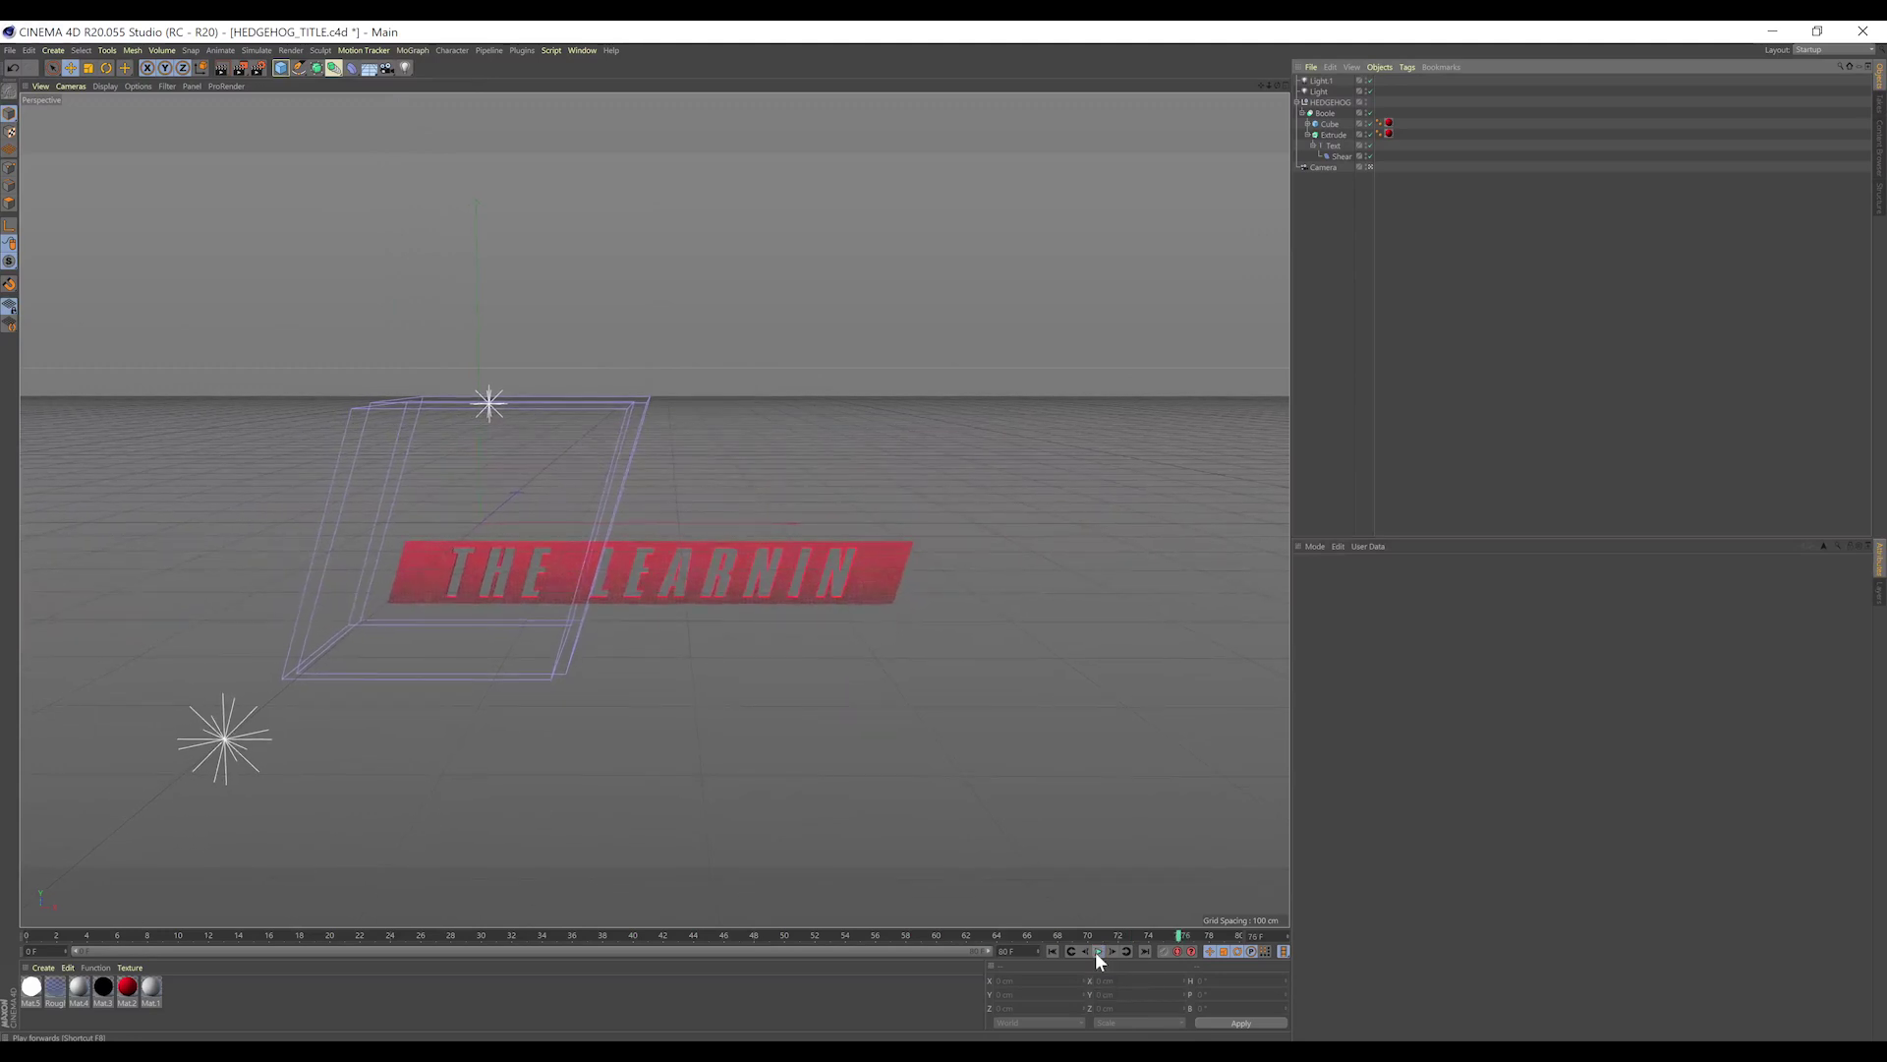
pyautogui.click(10, 51)
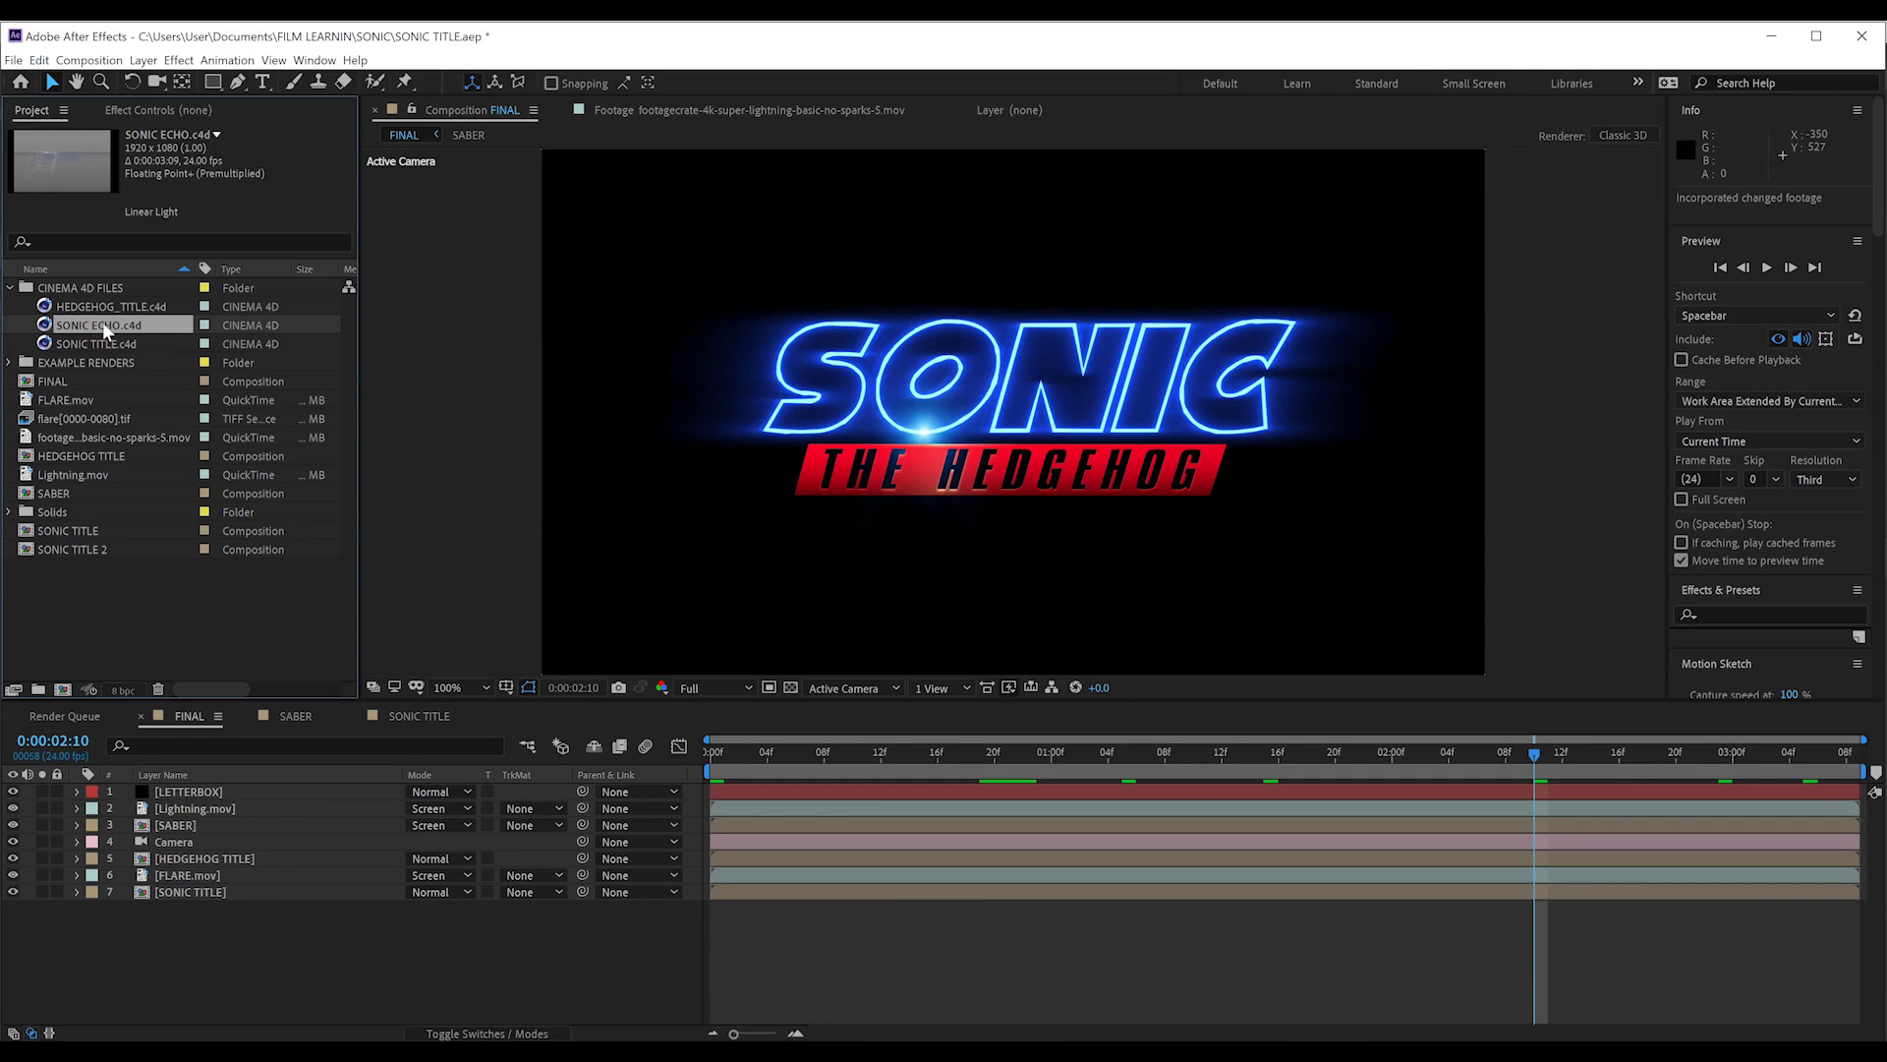
pyautogui.click(39, 60)
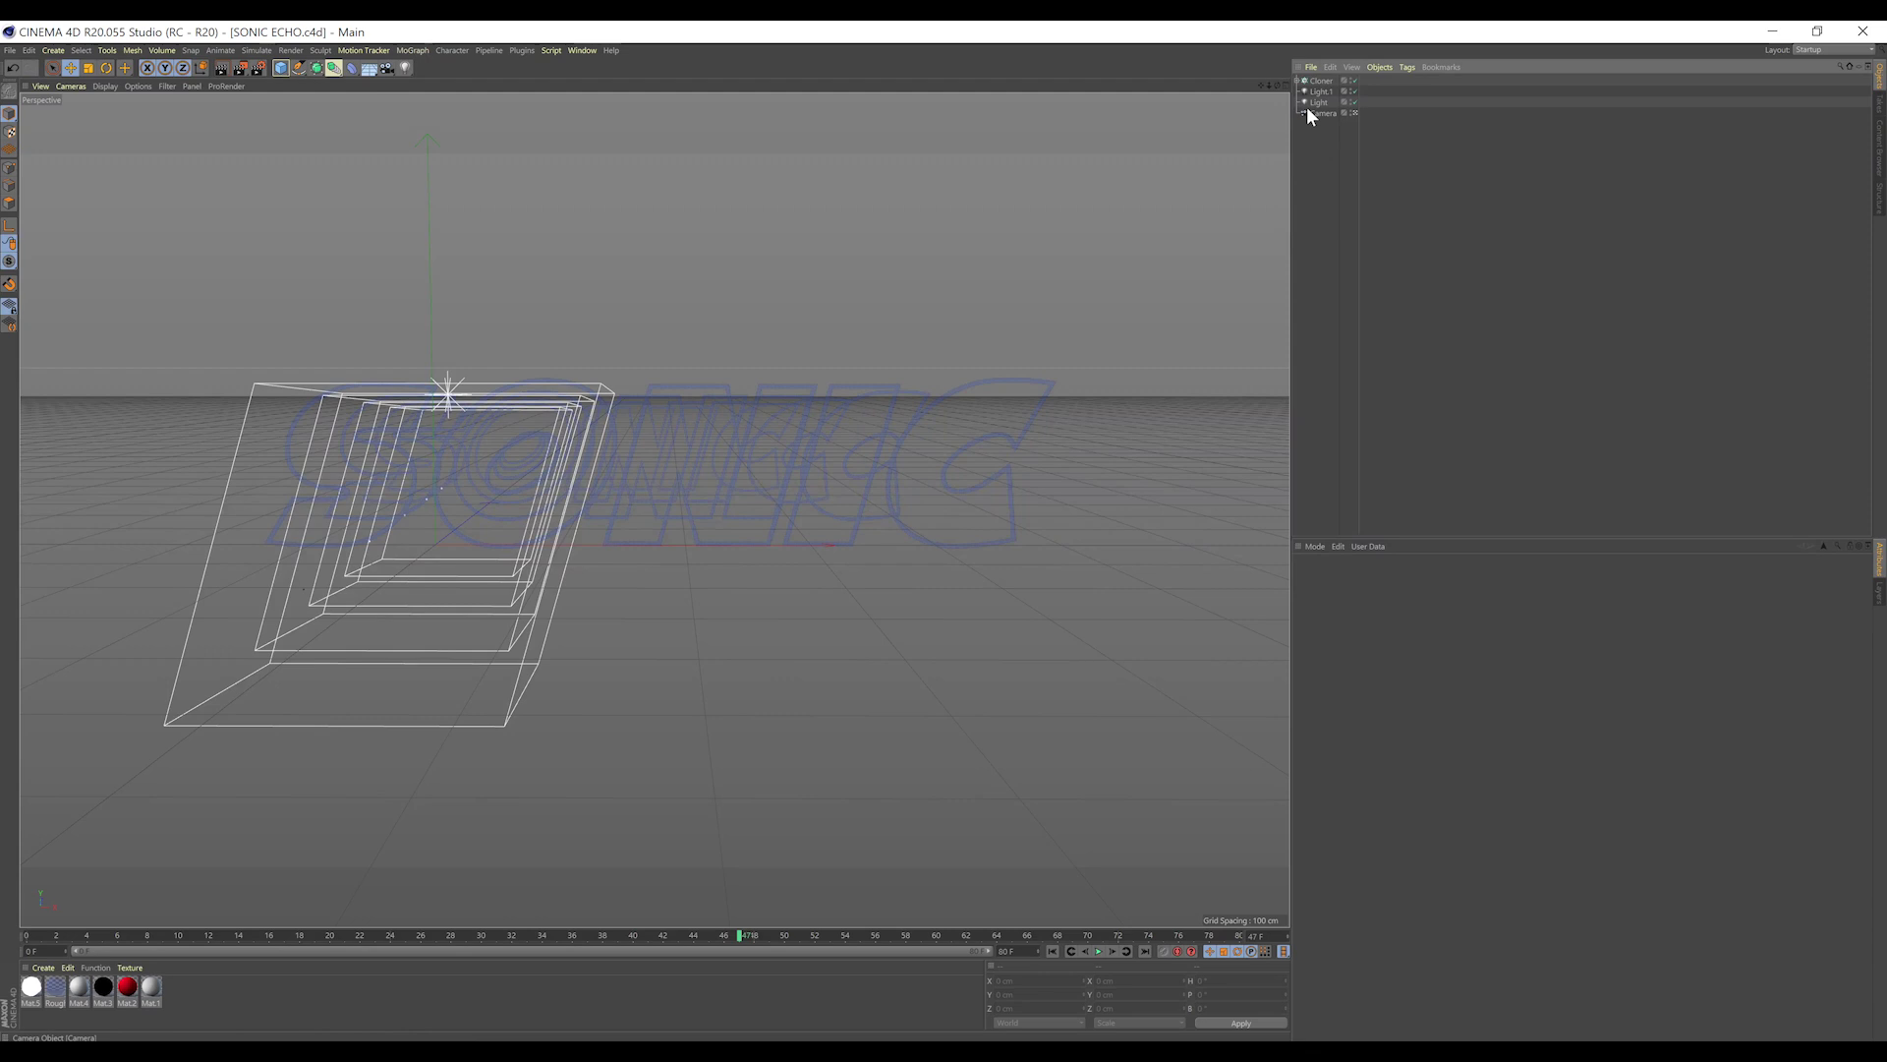
# Change the Null group's echo Text object from SONIC to FILM.
pyautogui.hotkey('ctrl', 'v')
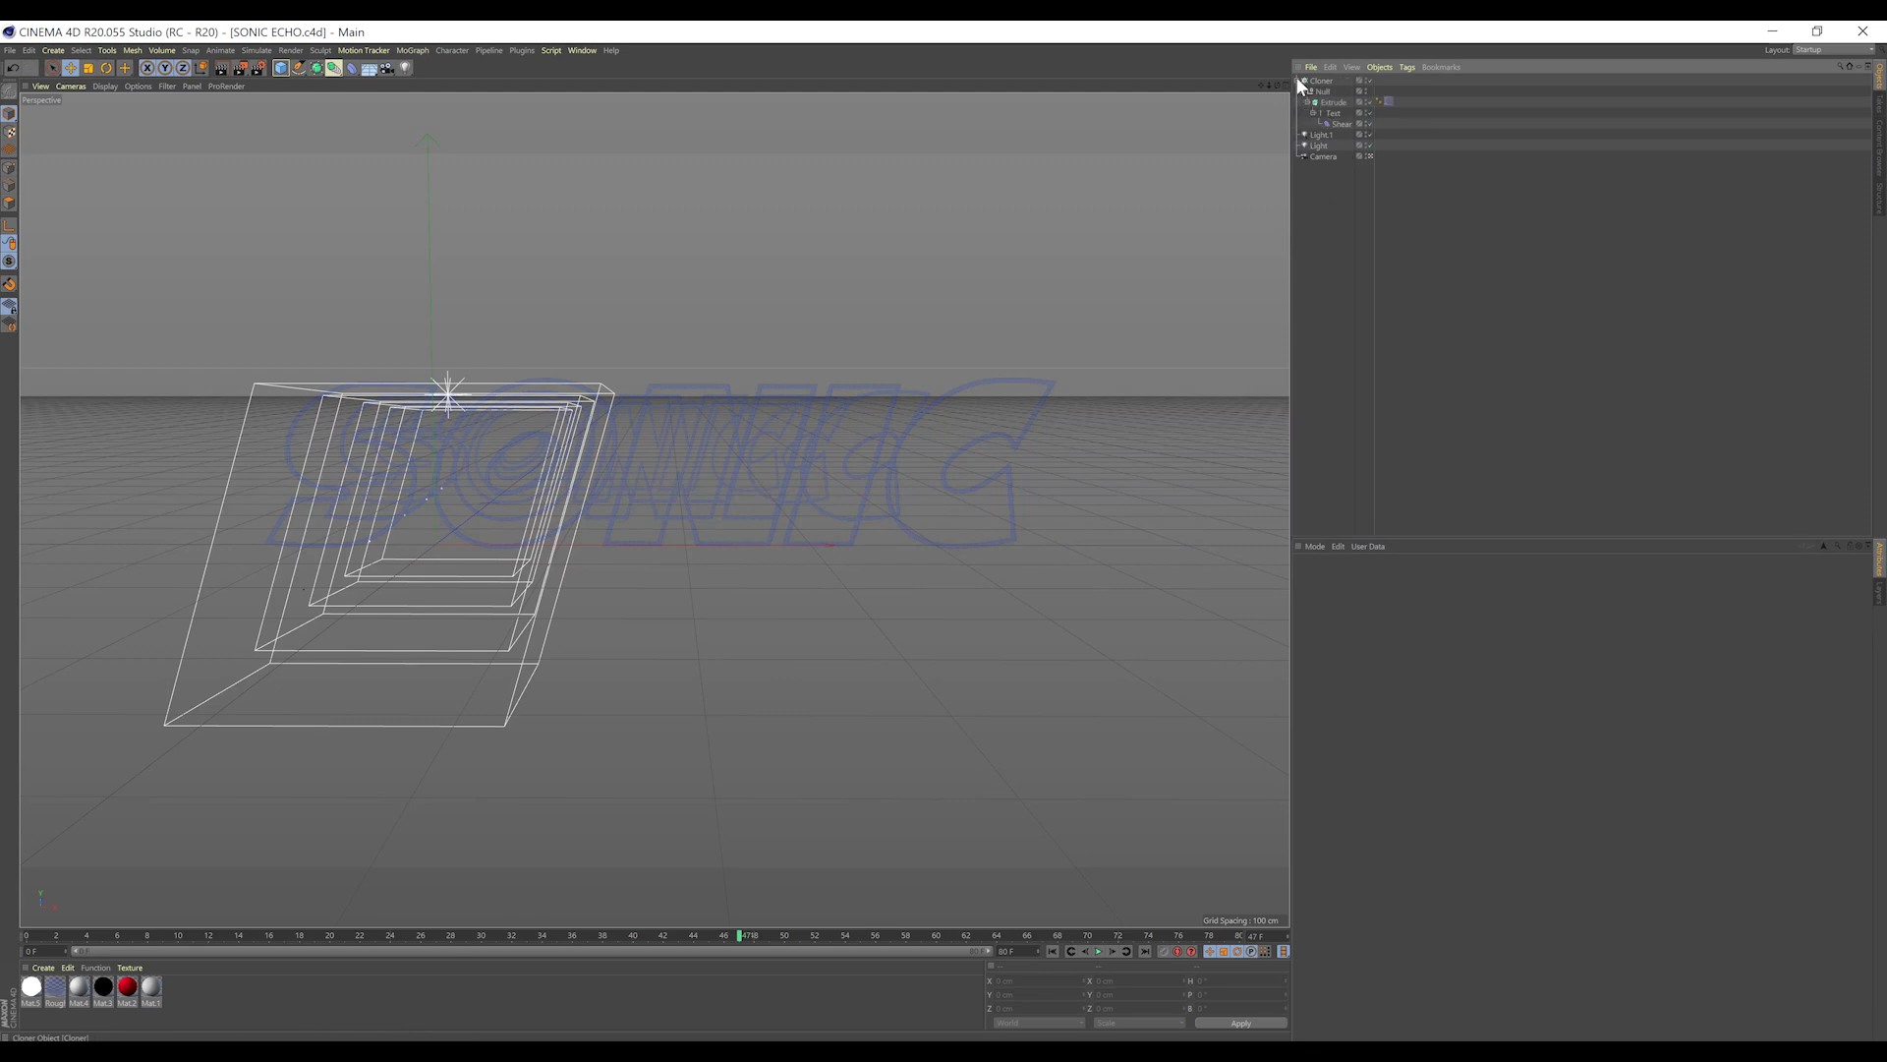
pyautogui.click(1335, 114)
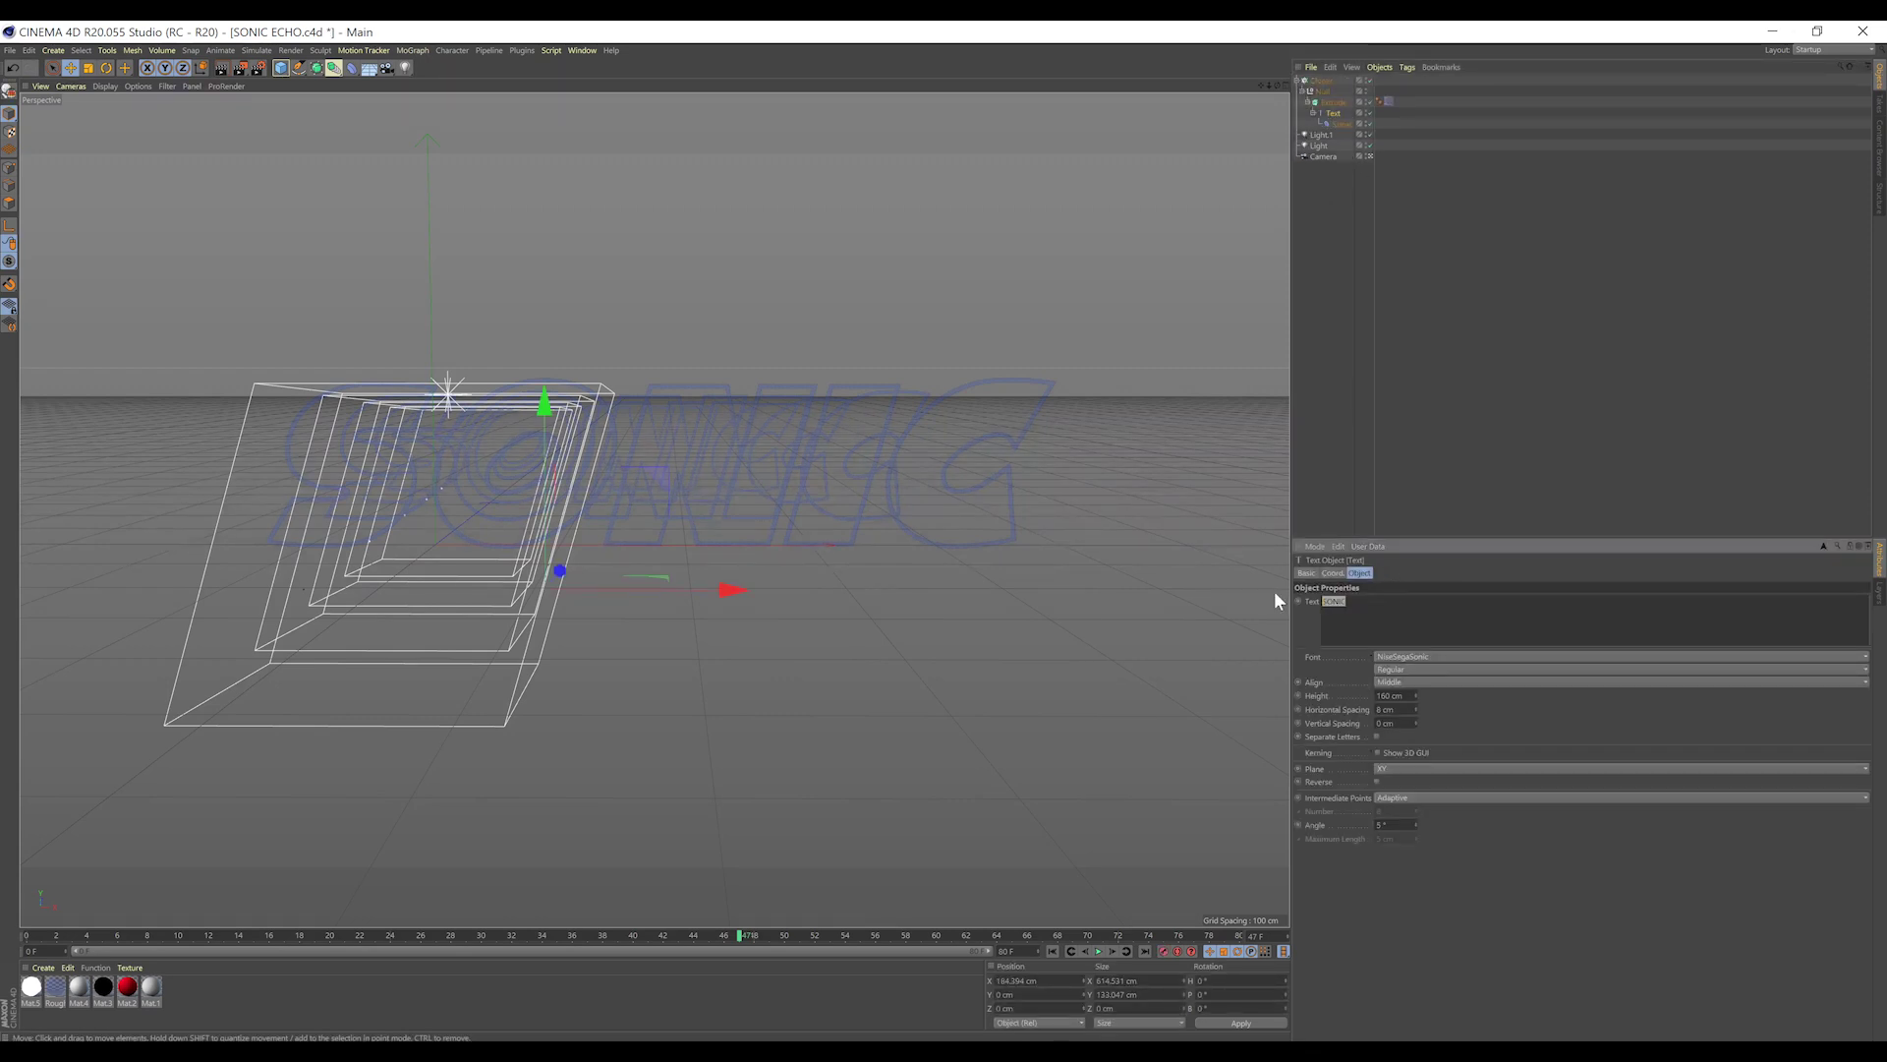
pyautogui.write('FILM')
pyautogui.click(1425, 408)
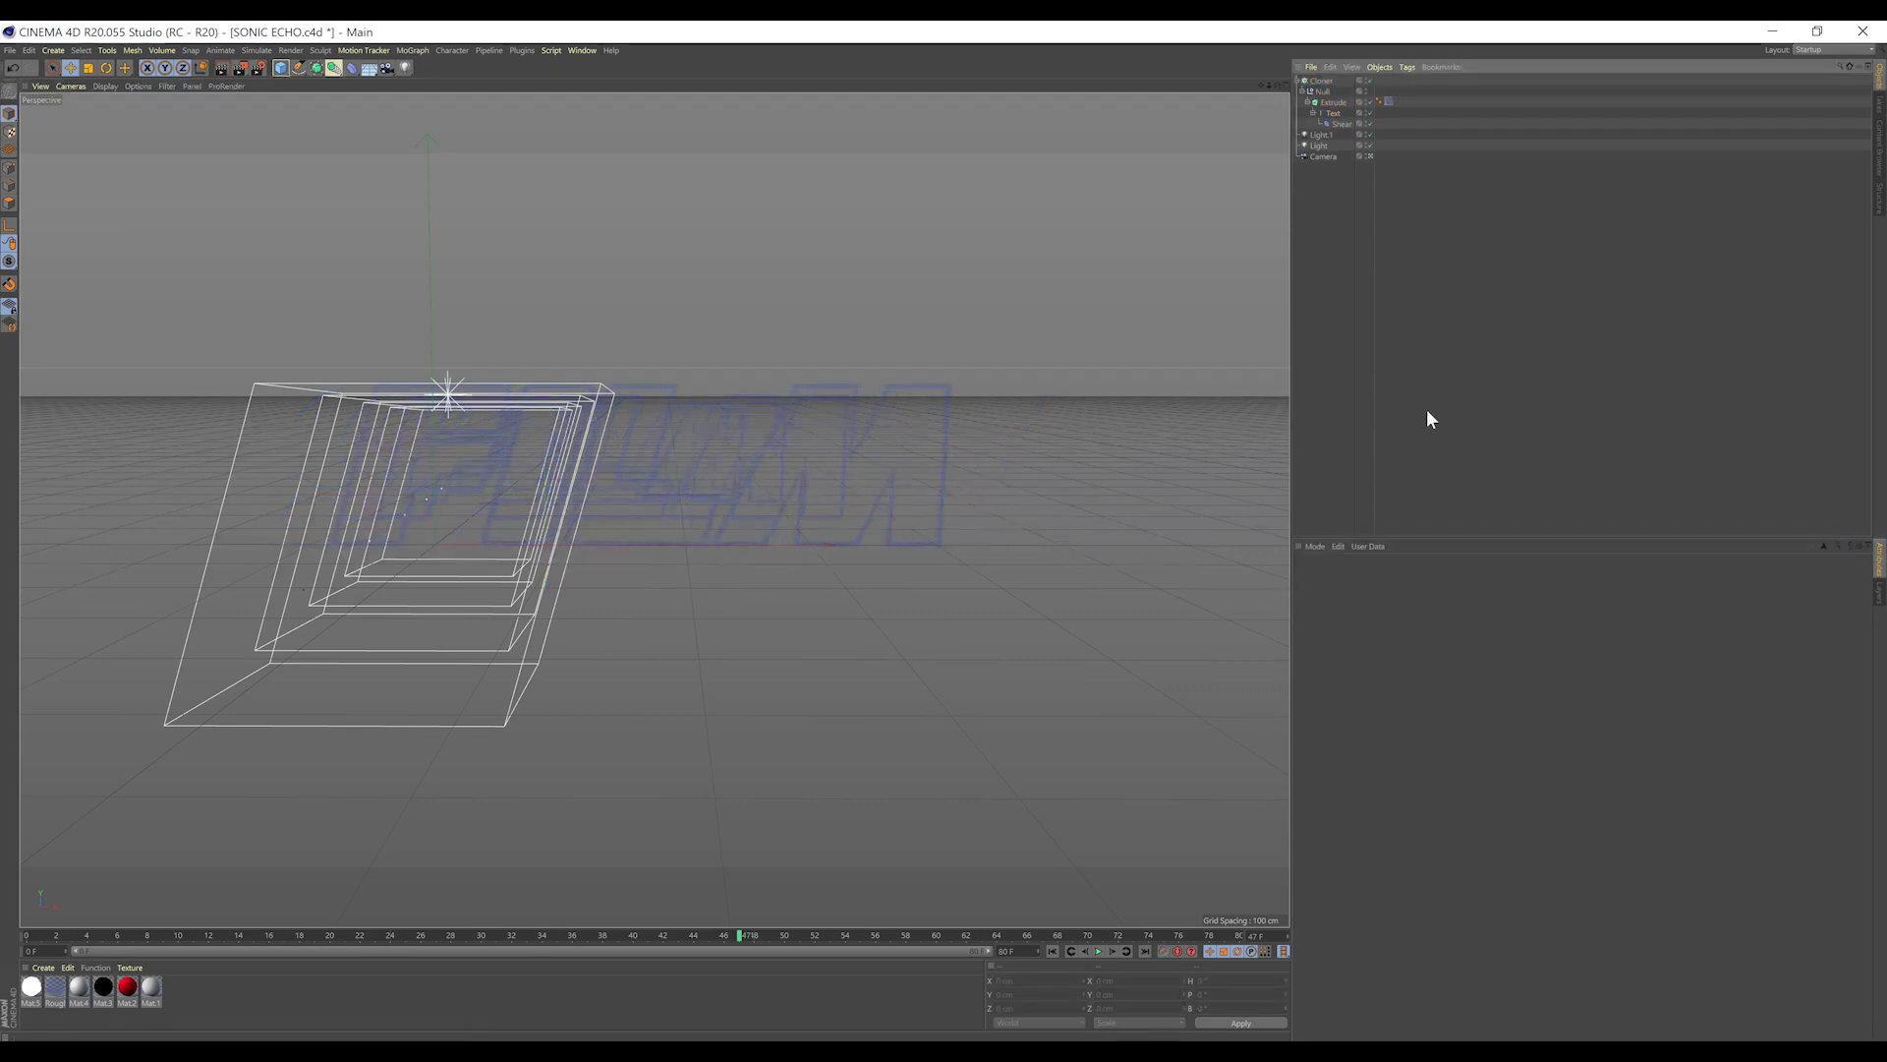
# Replay the echo animation from frame 0, then close the scene.
pyautogui.click(1053, 950)
pyautogui.click(1099, 951)
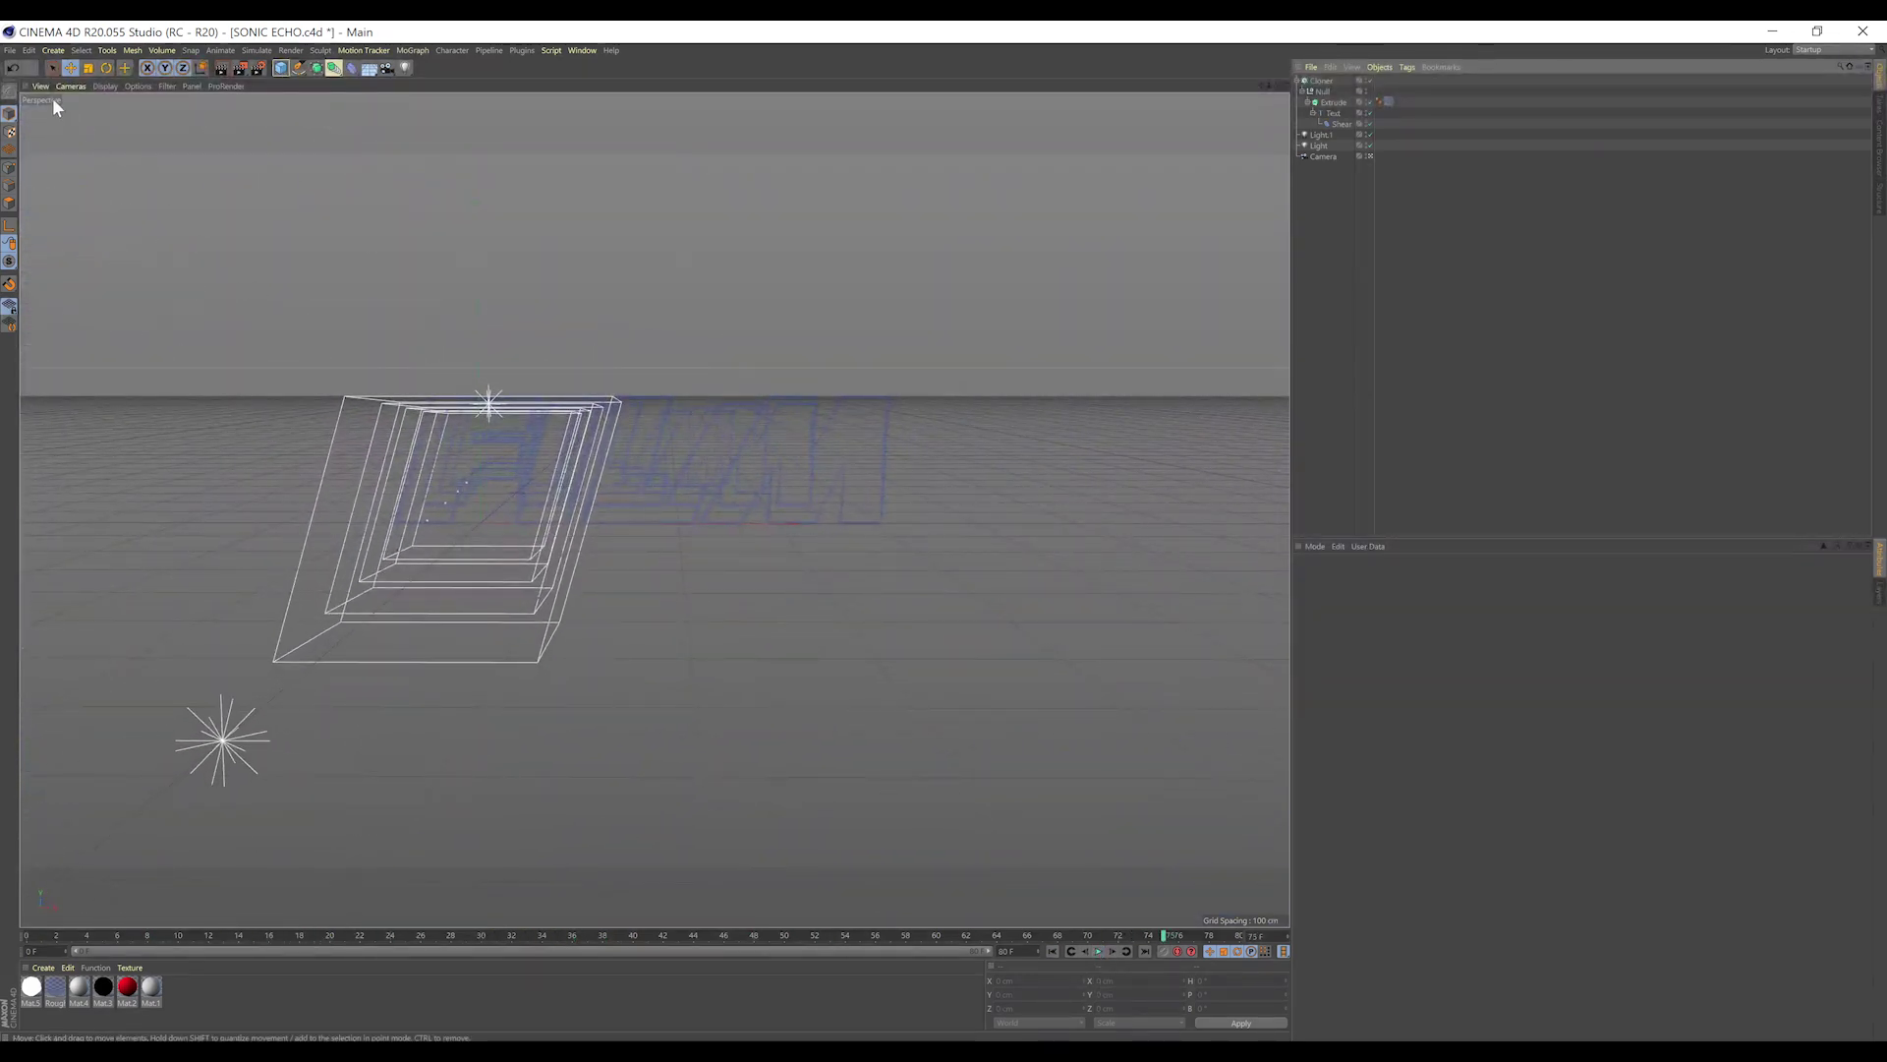
pyautogui.click(10, 50)
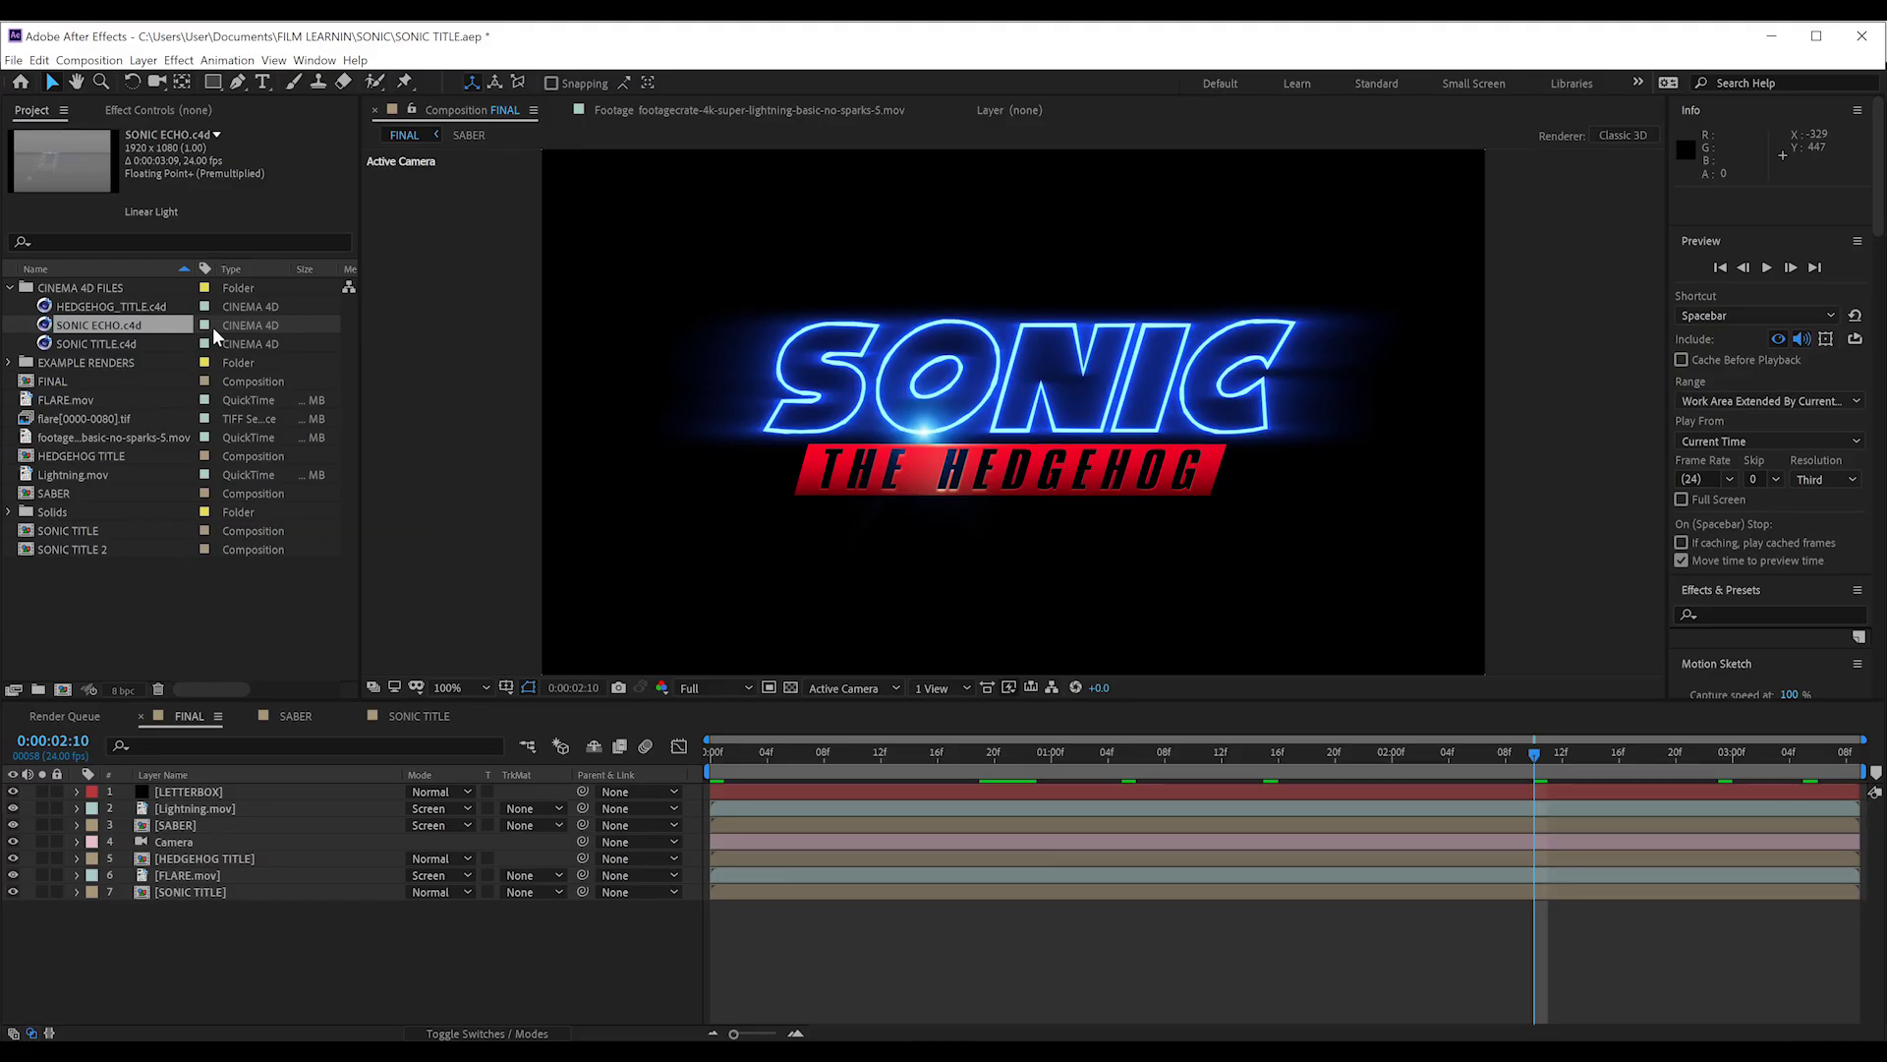
# Build new compositions from the Cinema 4D files, including HEDGEHOG_TITLE.c4d, then view SONIC TITLE 3.
pyautogui.click(96, 344)
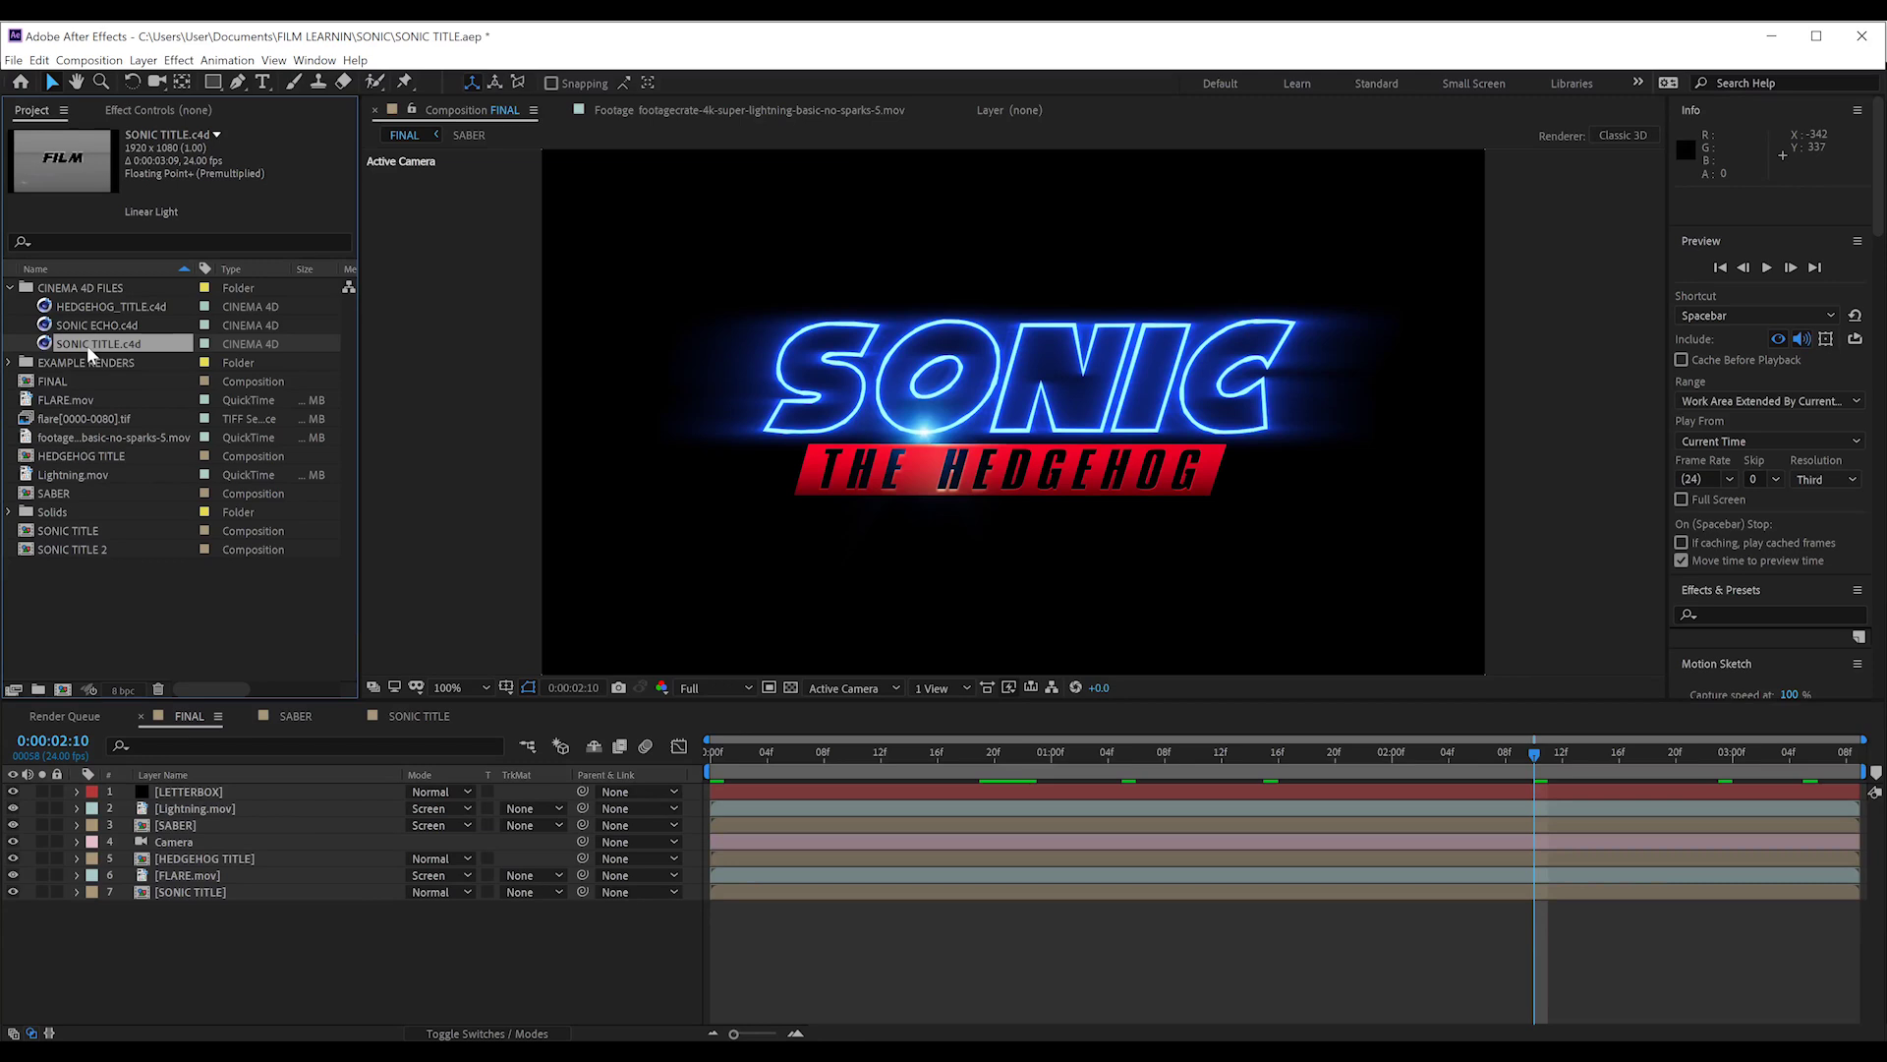
pyautogui.moveTo(87, 345); pyautogui.dragTo(59, 692)
pyautogui.press('Up')
pyautogui.click(8, 110)
pyautogui.moveTo(98, 305); pyautogui.dragTo(62, 690)
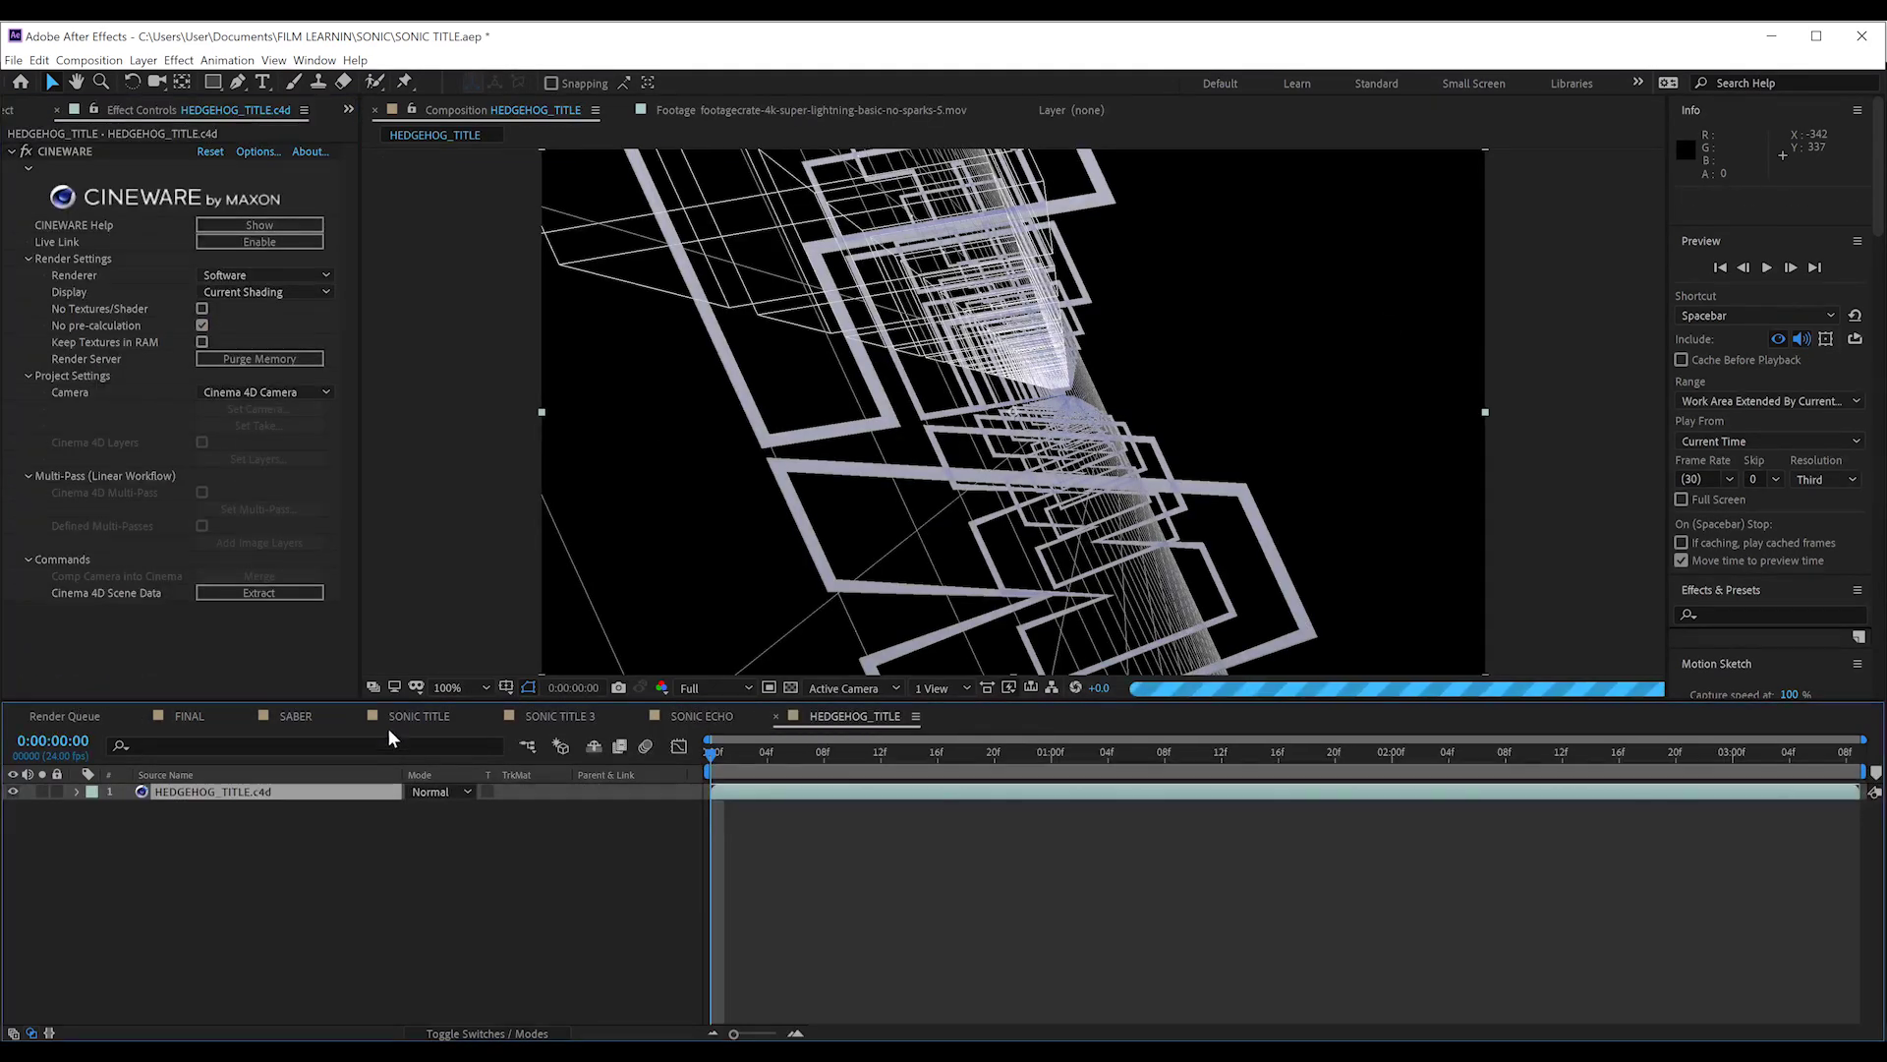
pyautogui.click(413, 717)
pyautogui.click(569, 717)
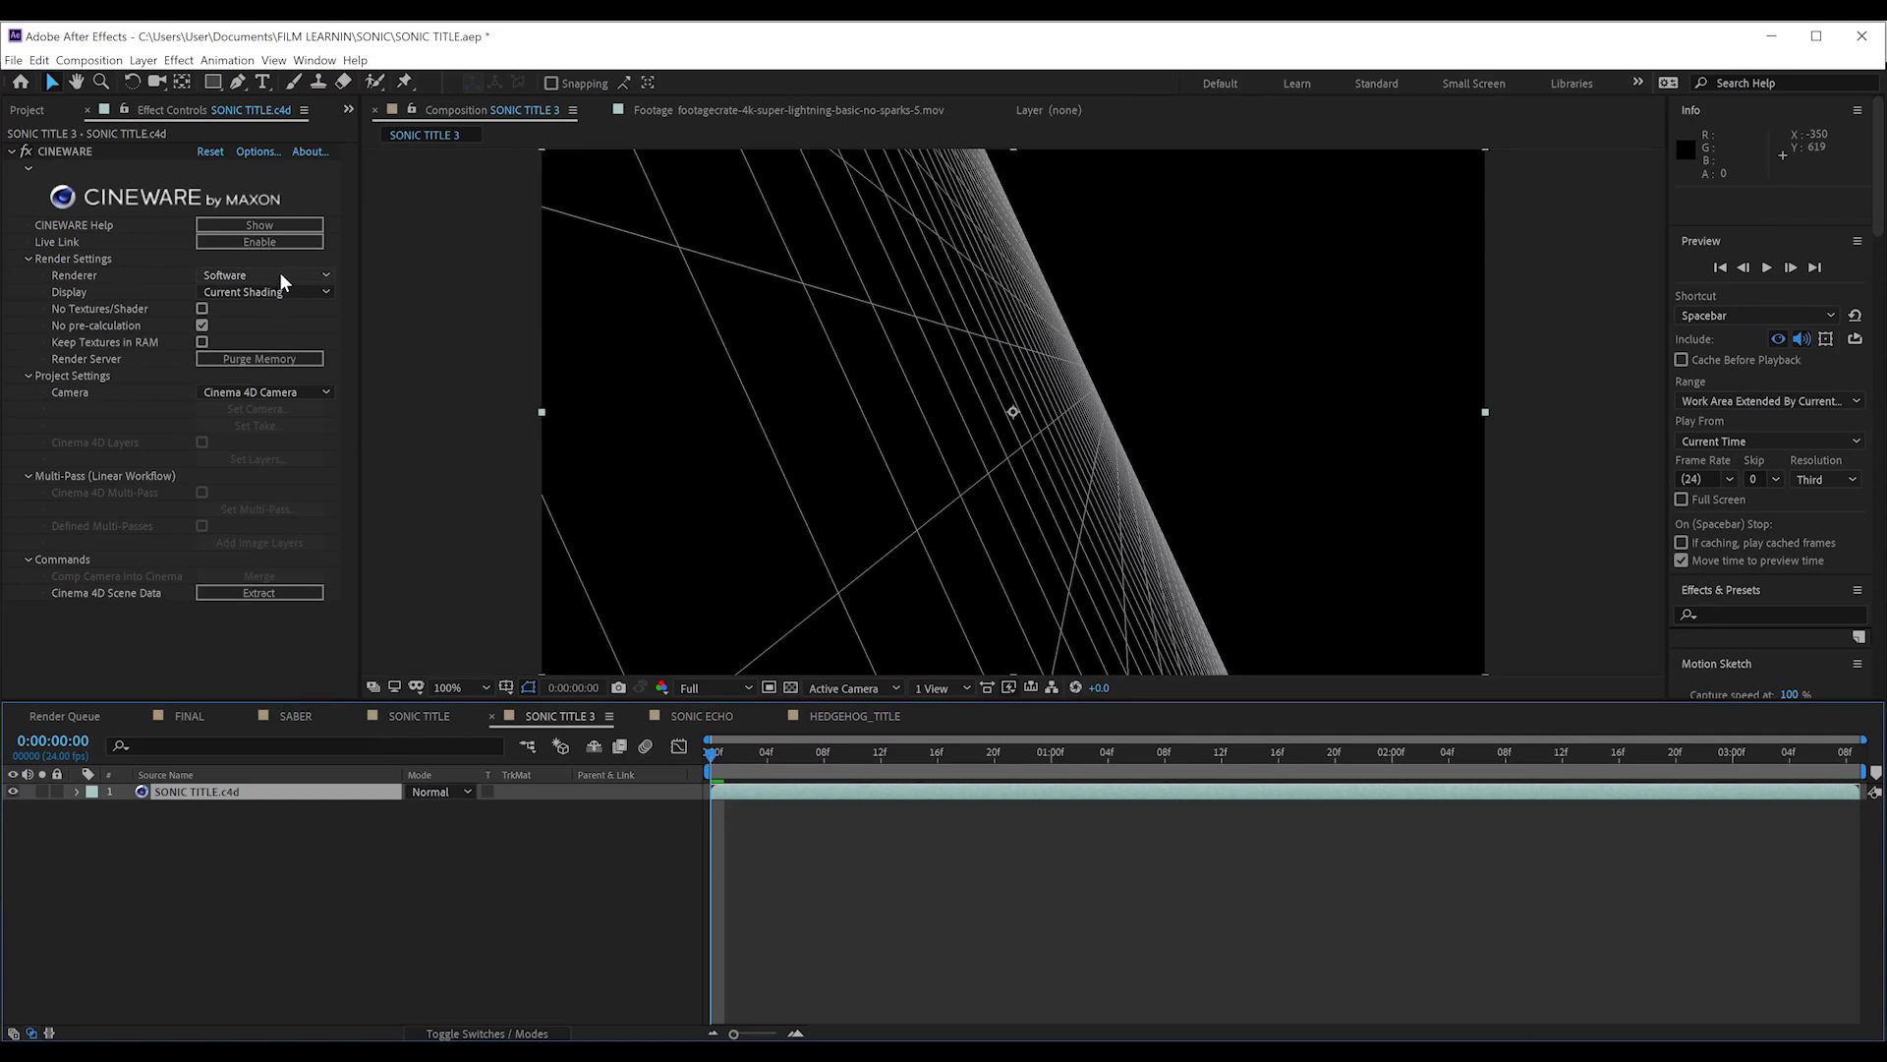
# Set Cineware's renderer to Standard (Final) in SONIC TITLE 3, SONIC ECHO and HEDGEHOG_TITLE; queue SONIC TITLE 3.
pyautogui.click(281, 275)
pyautogui.click(246, 289)
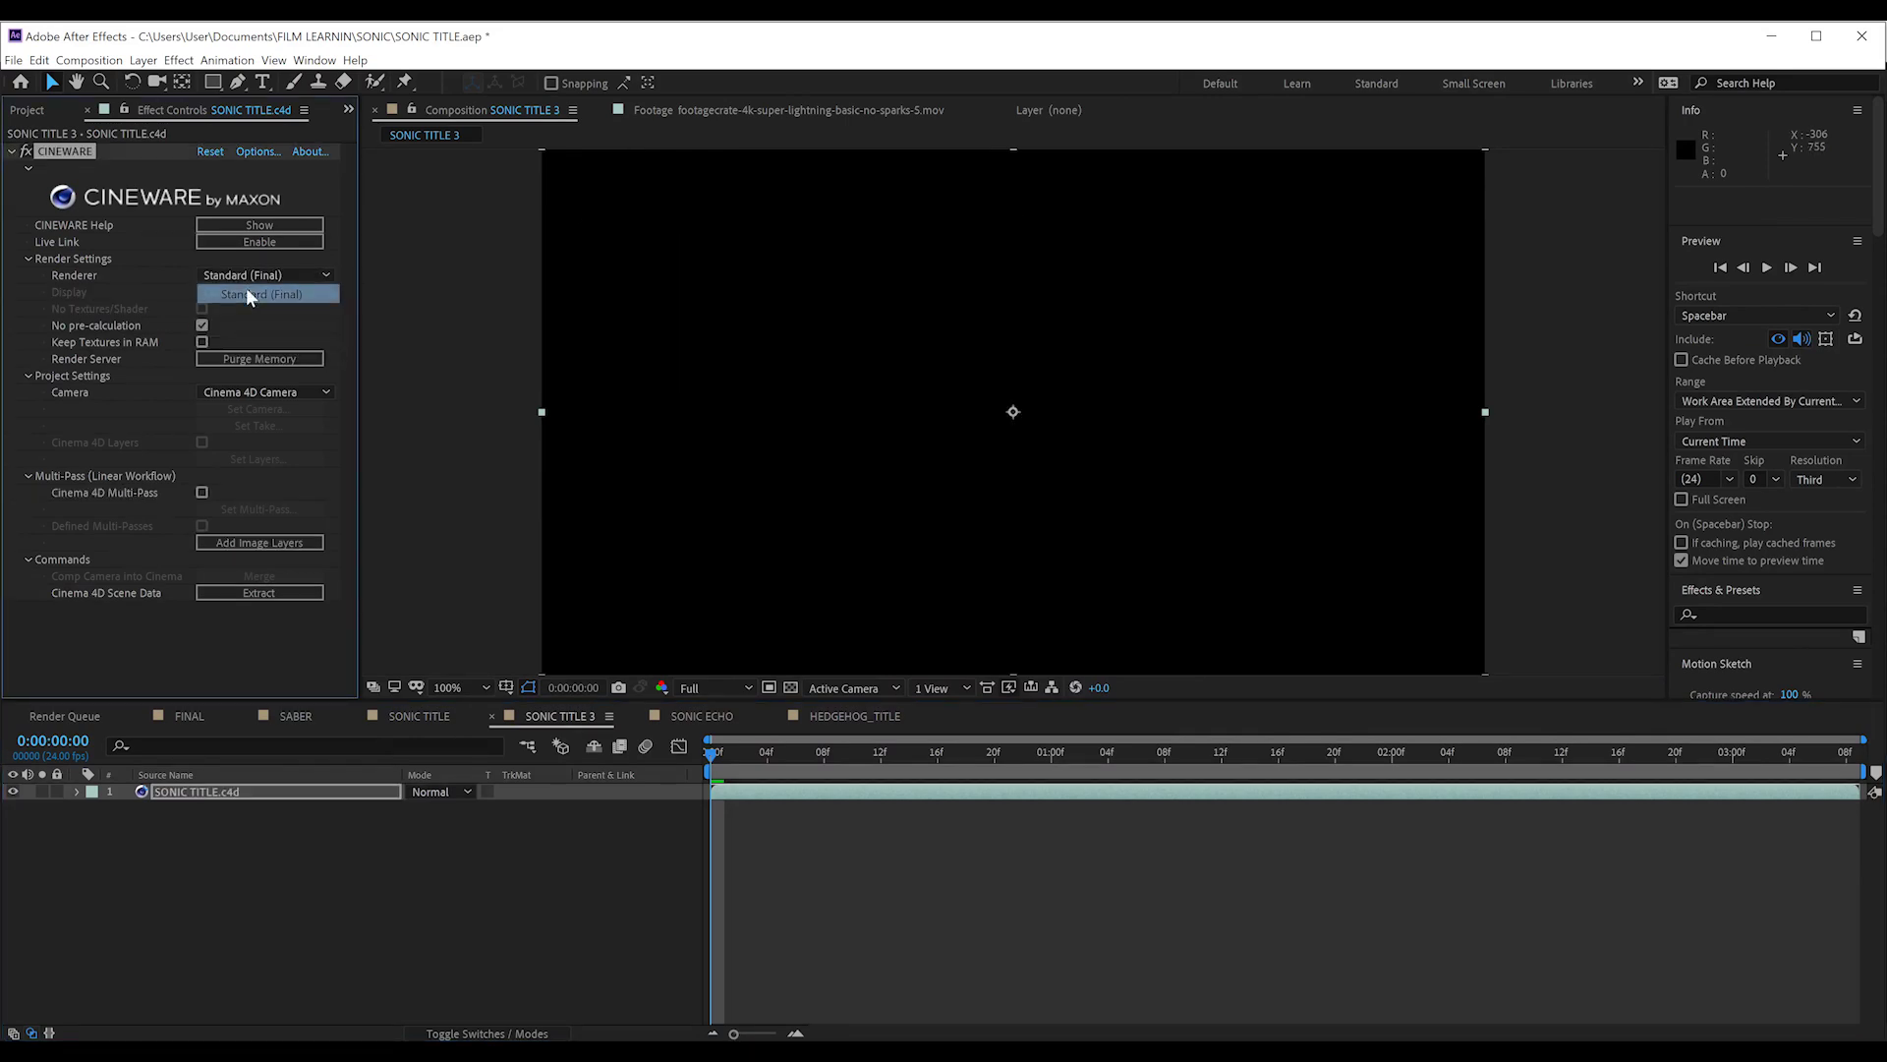
pyautogui.click(700, 717)
pyautogui.click(298, 277)
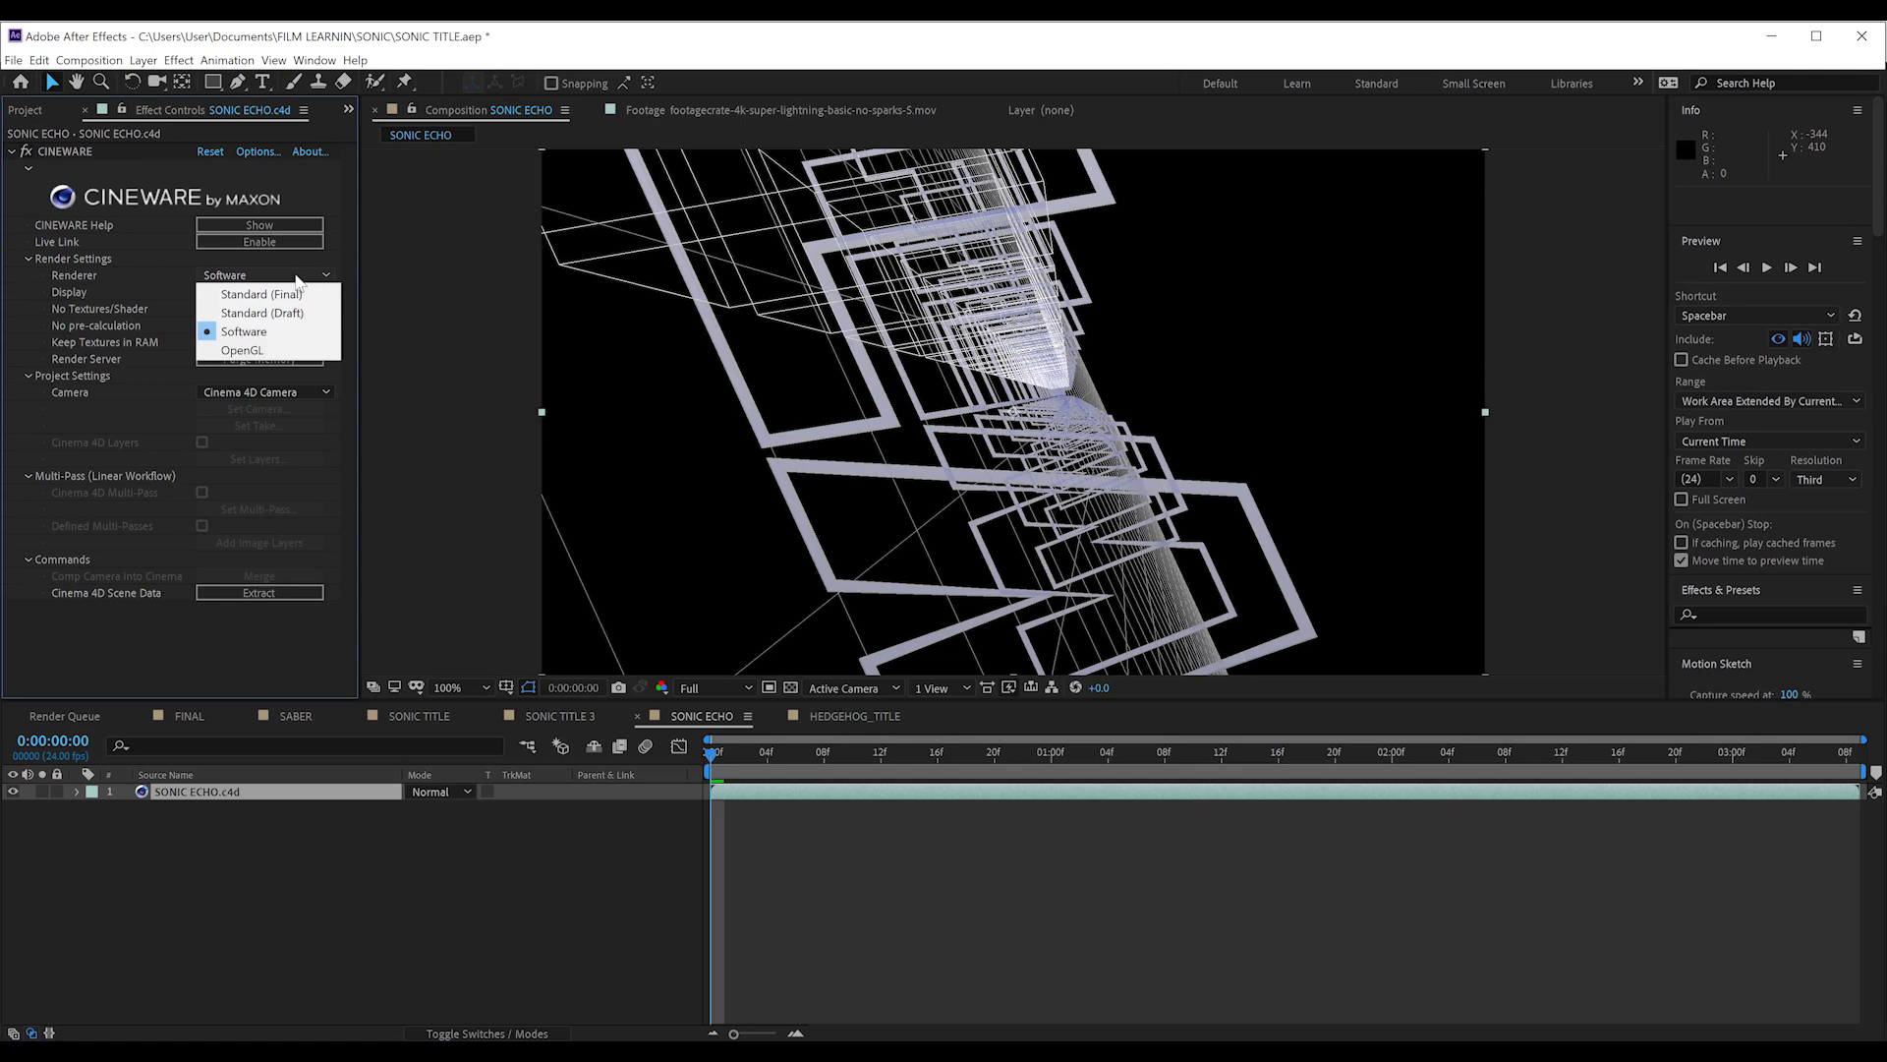
pyautogui.click(261, 294)
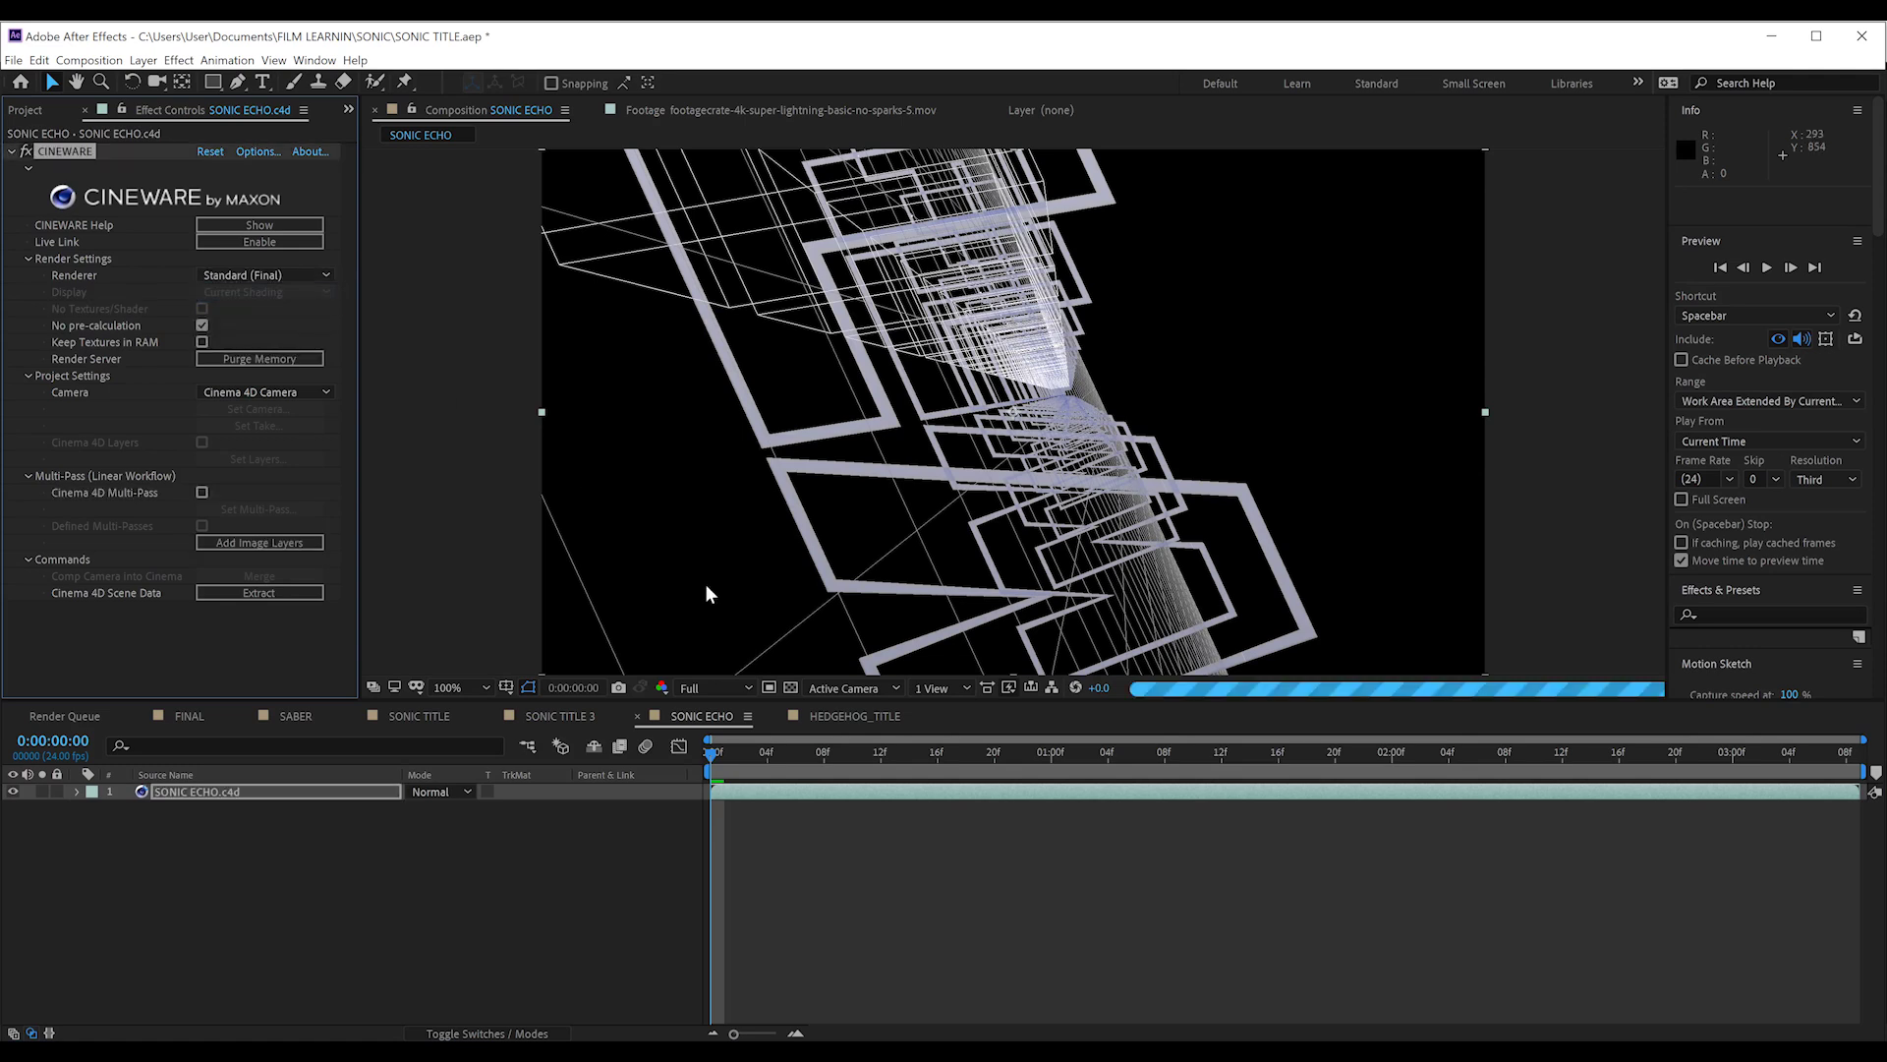
pyautogui.click(829, 716)
pyautogui.click(297, 279)
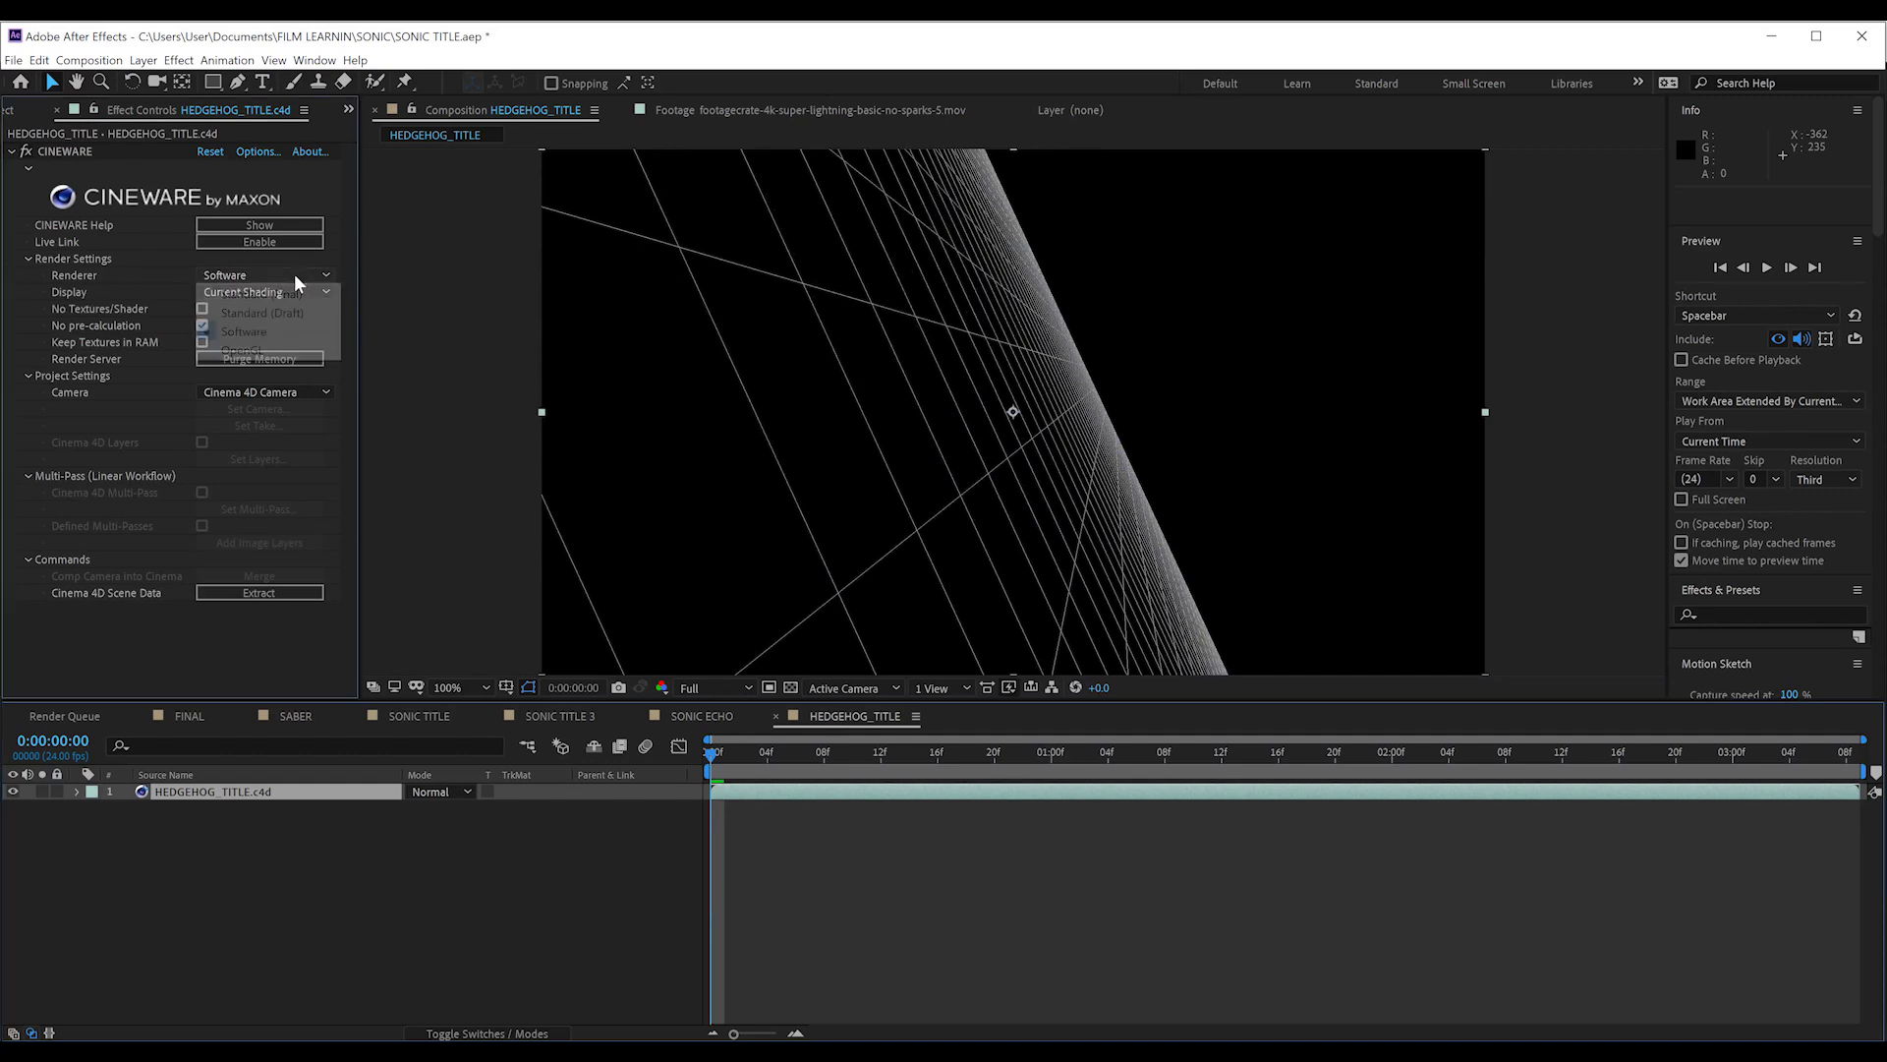
pyautogui.click(294, 296)
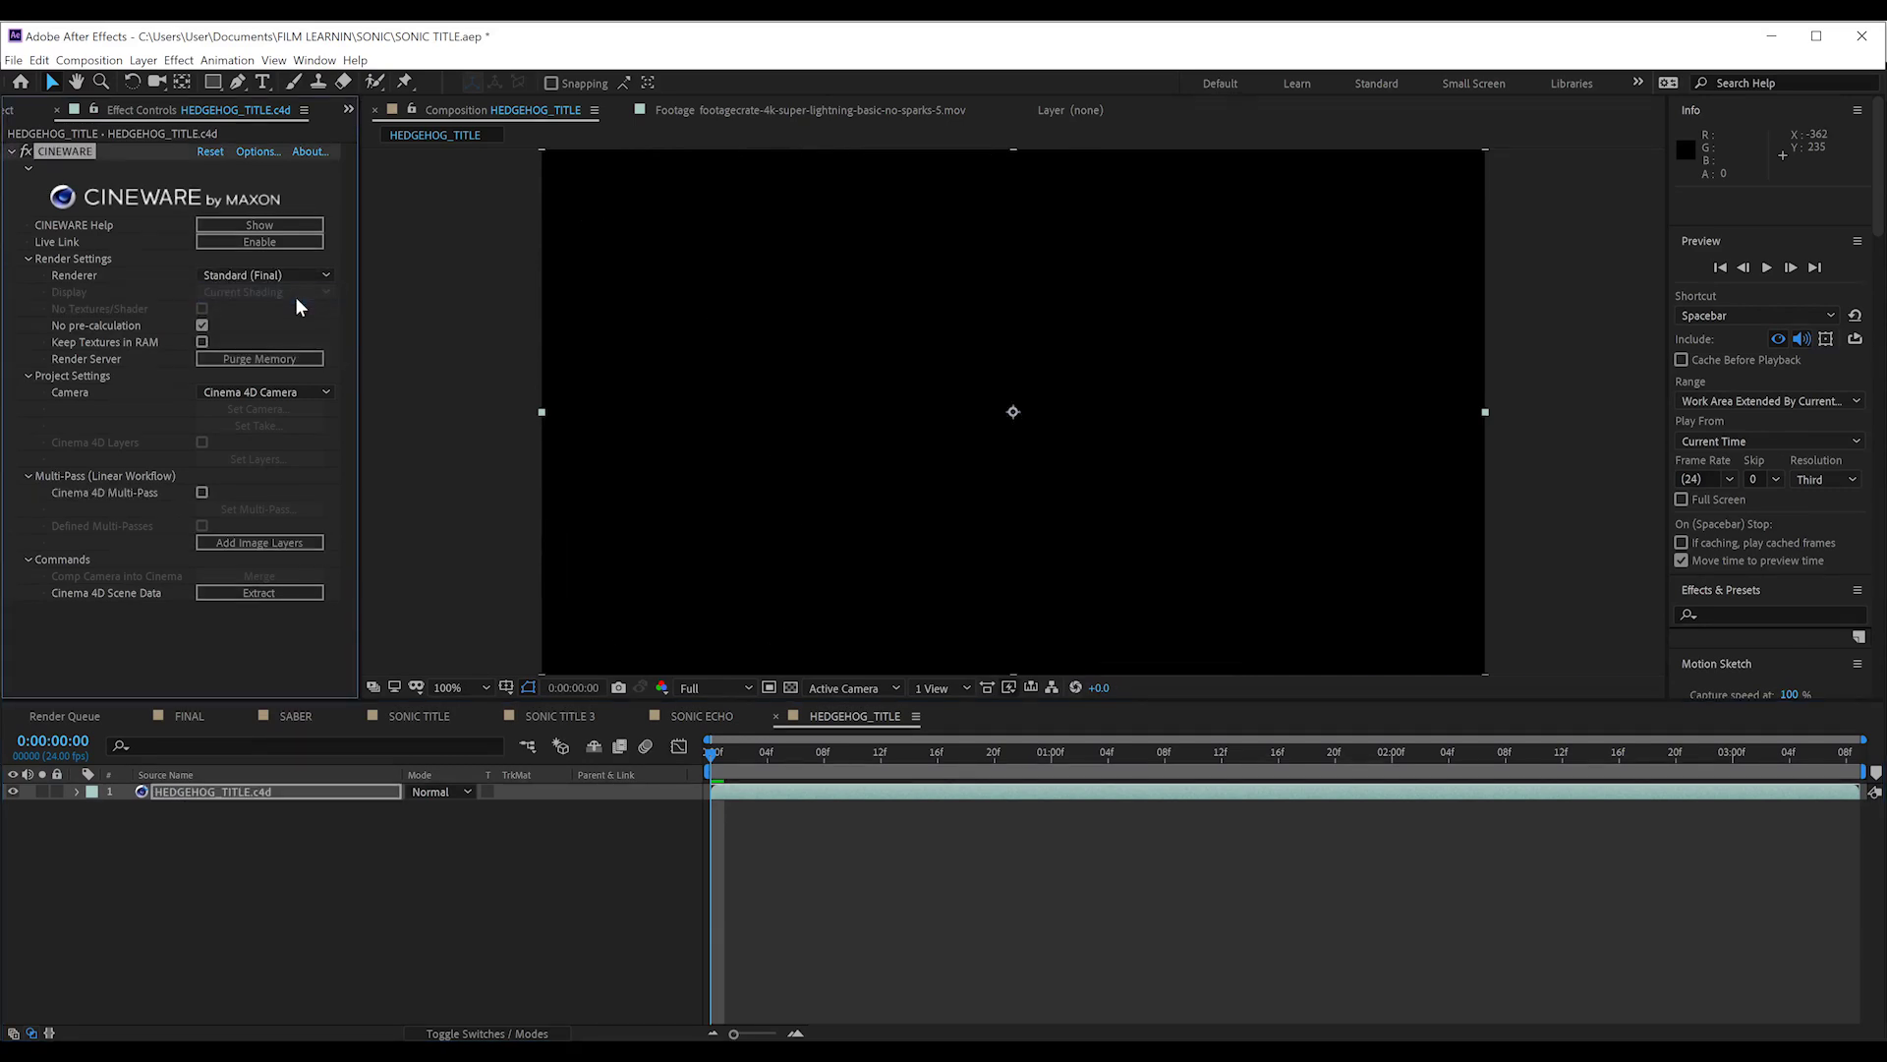
pyautogui.click(569, 724)
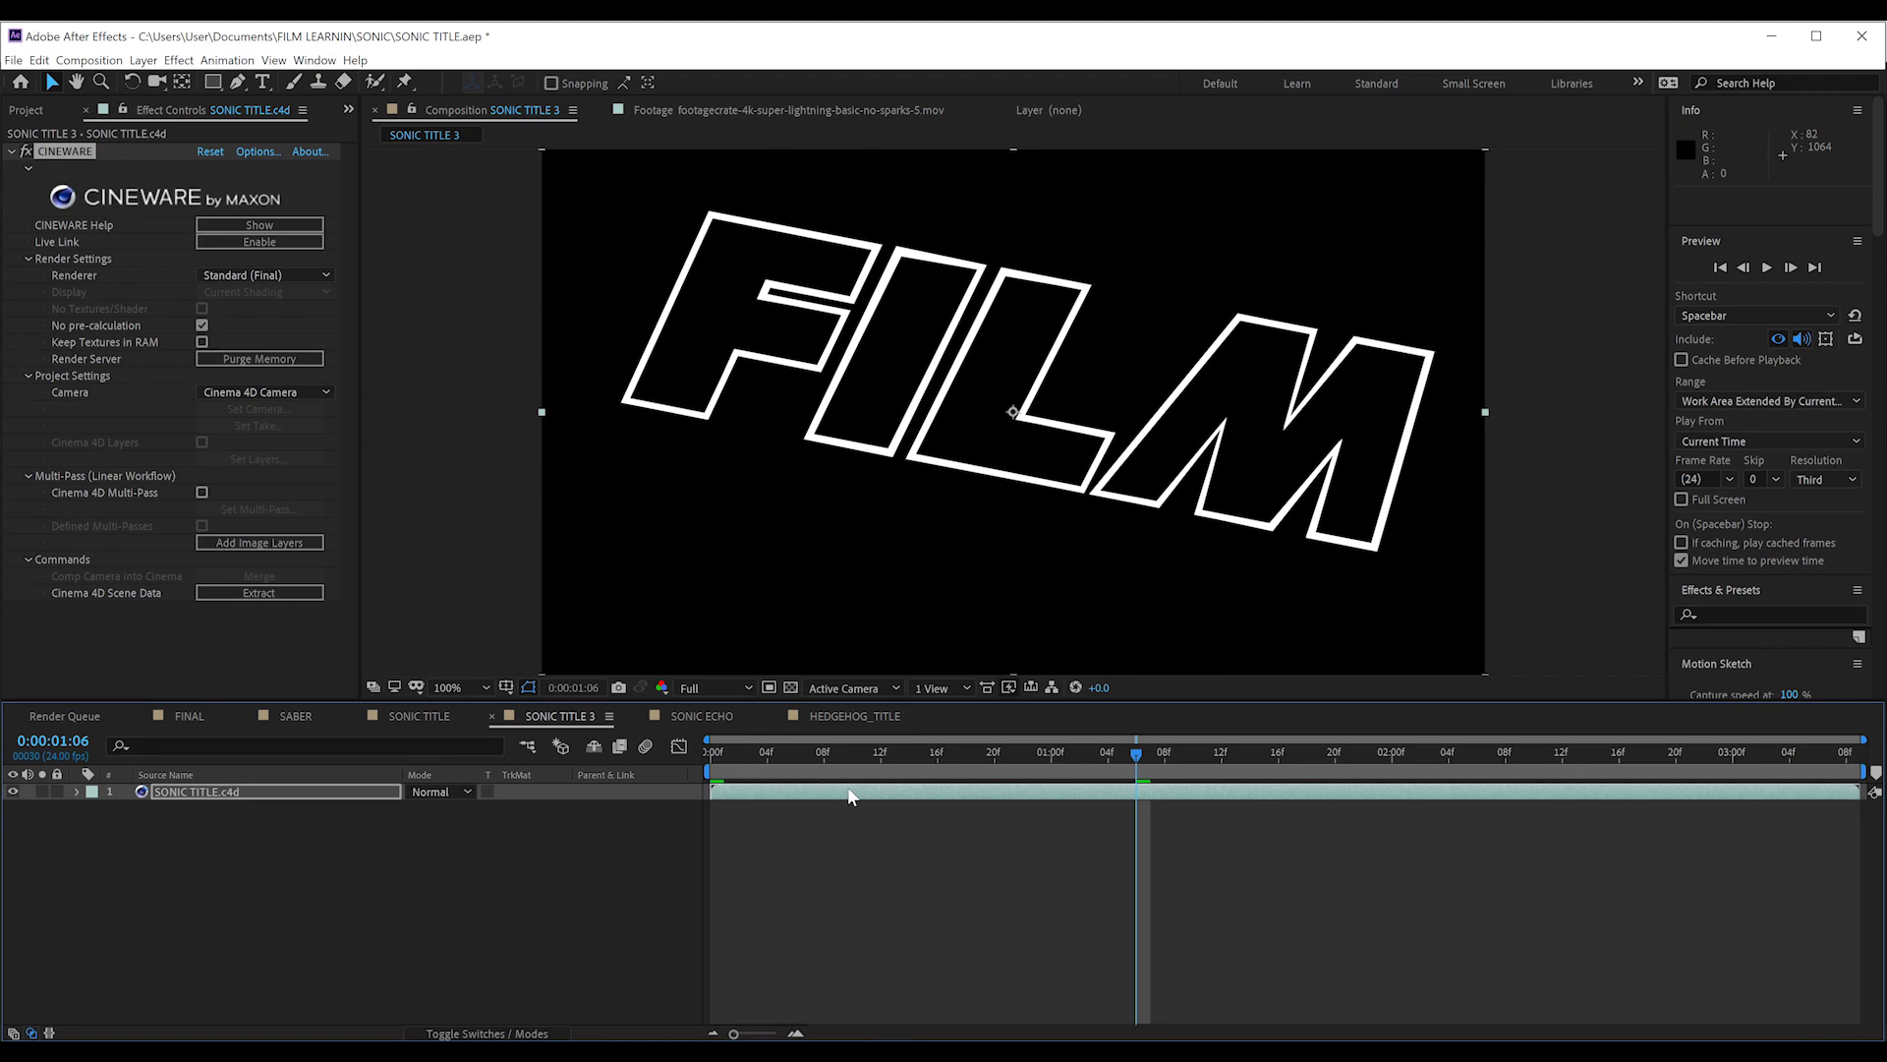
pyautogui.hotkey('ctrl', 'm')
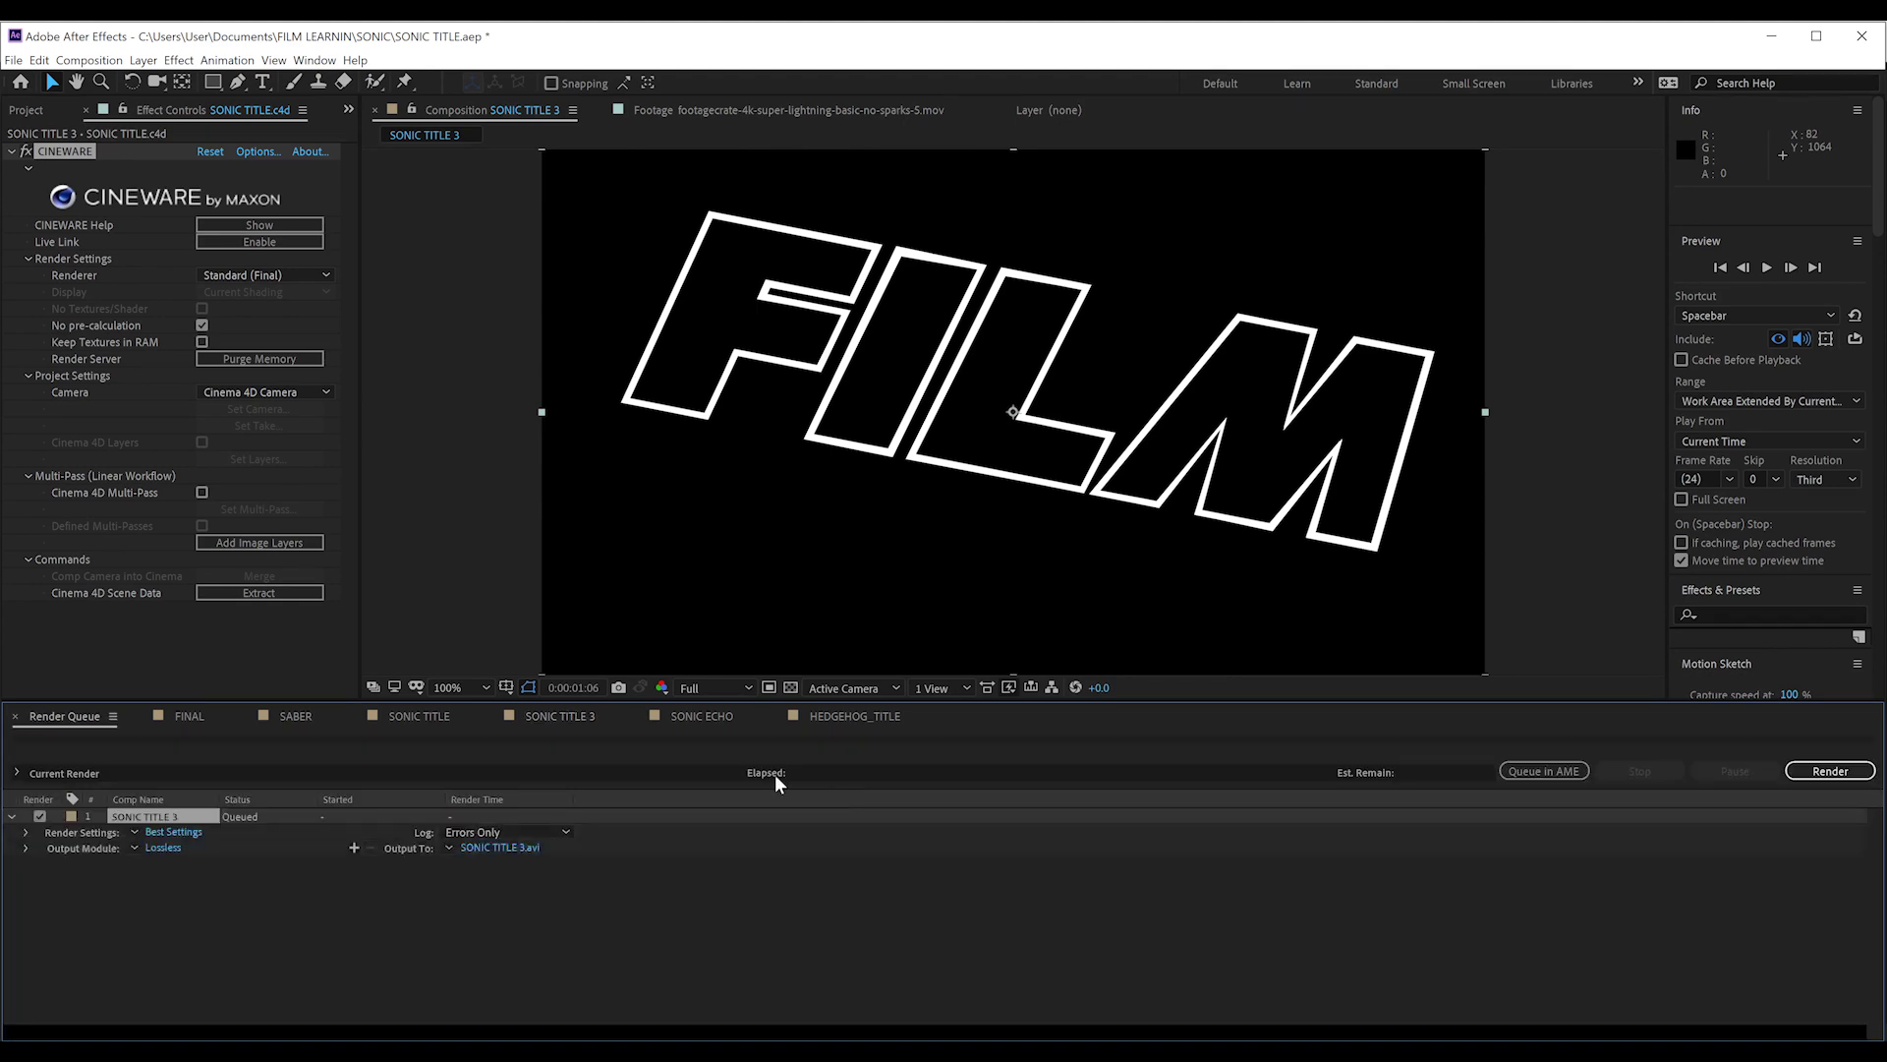
# Add the SONIC ECHO and HEDGEHOG_TITLE comps to the Render Queue.
pyautogui.click(710, 715)
pyautogui.hotkey('ctrl', 'm')
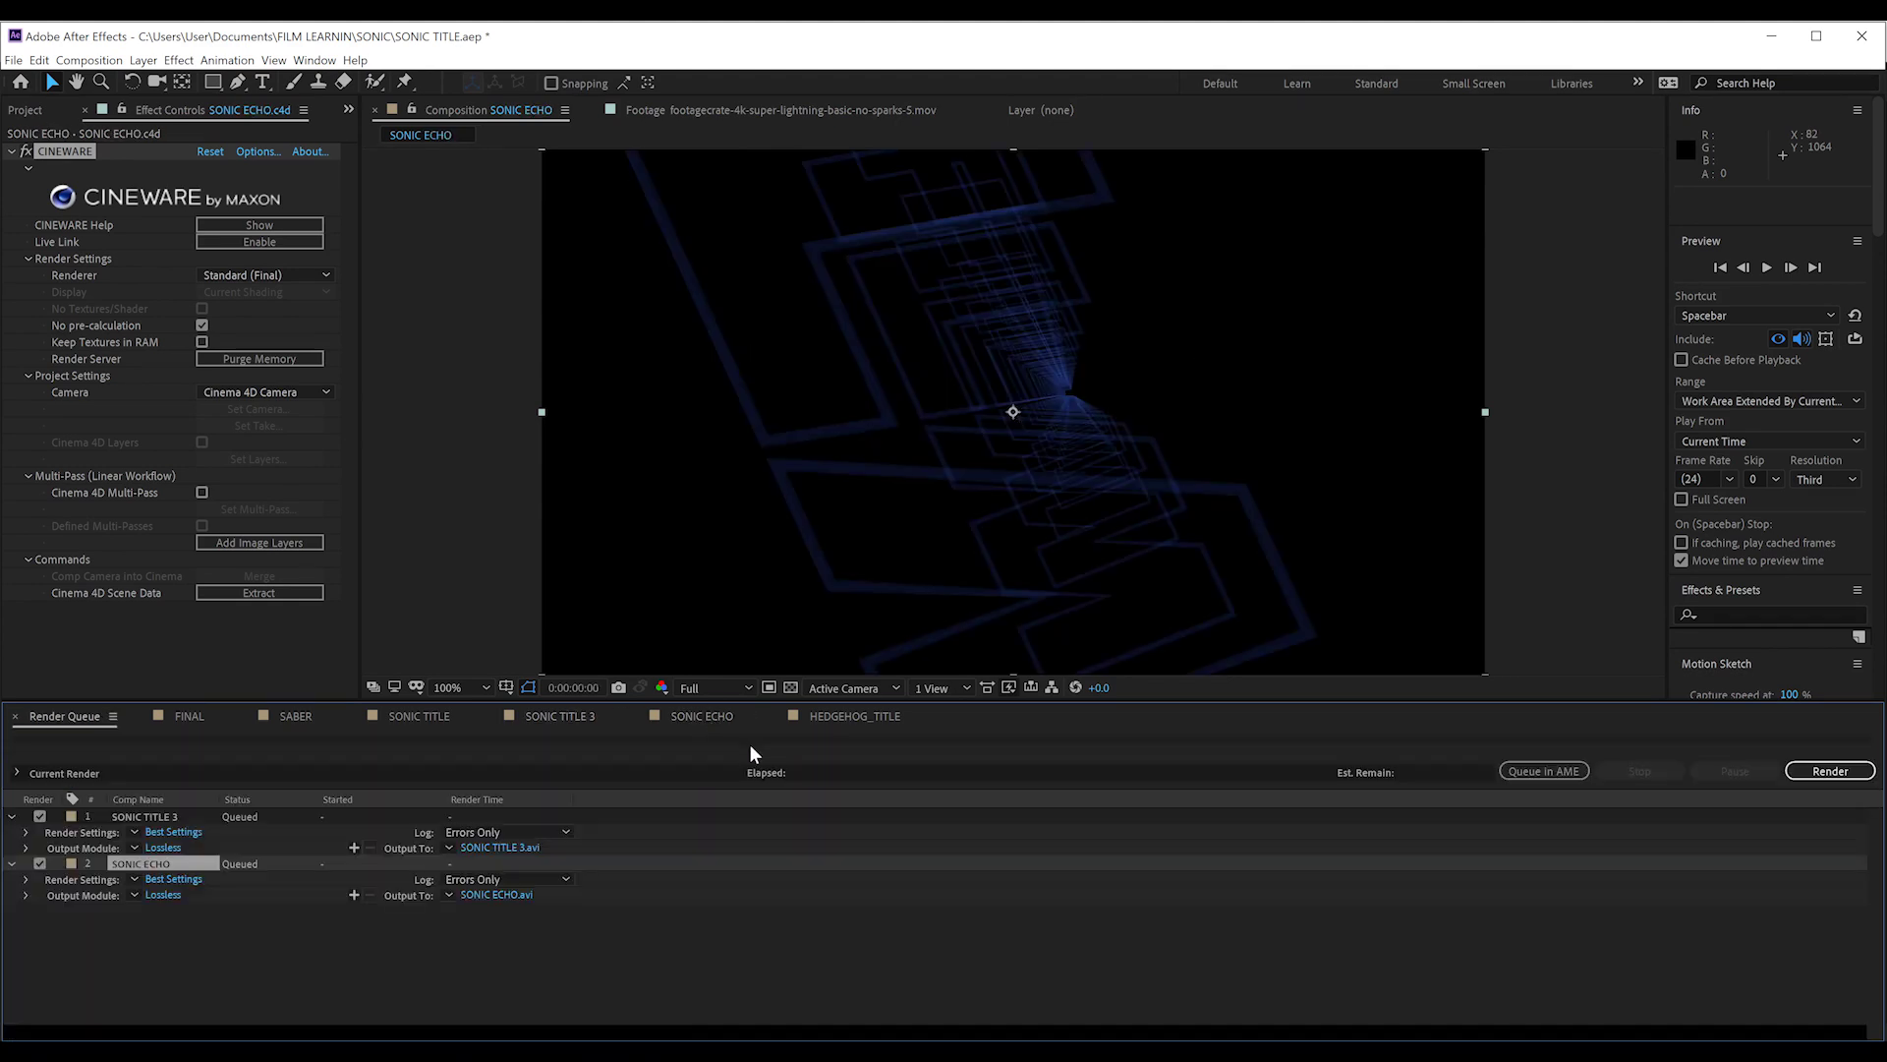
pyautogui.click(837, 715)
pyautogui.hotkey('ctrl', 'm')
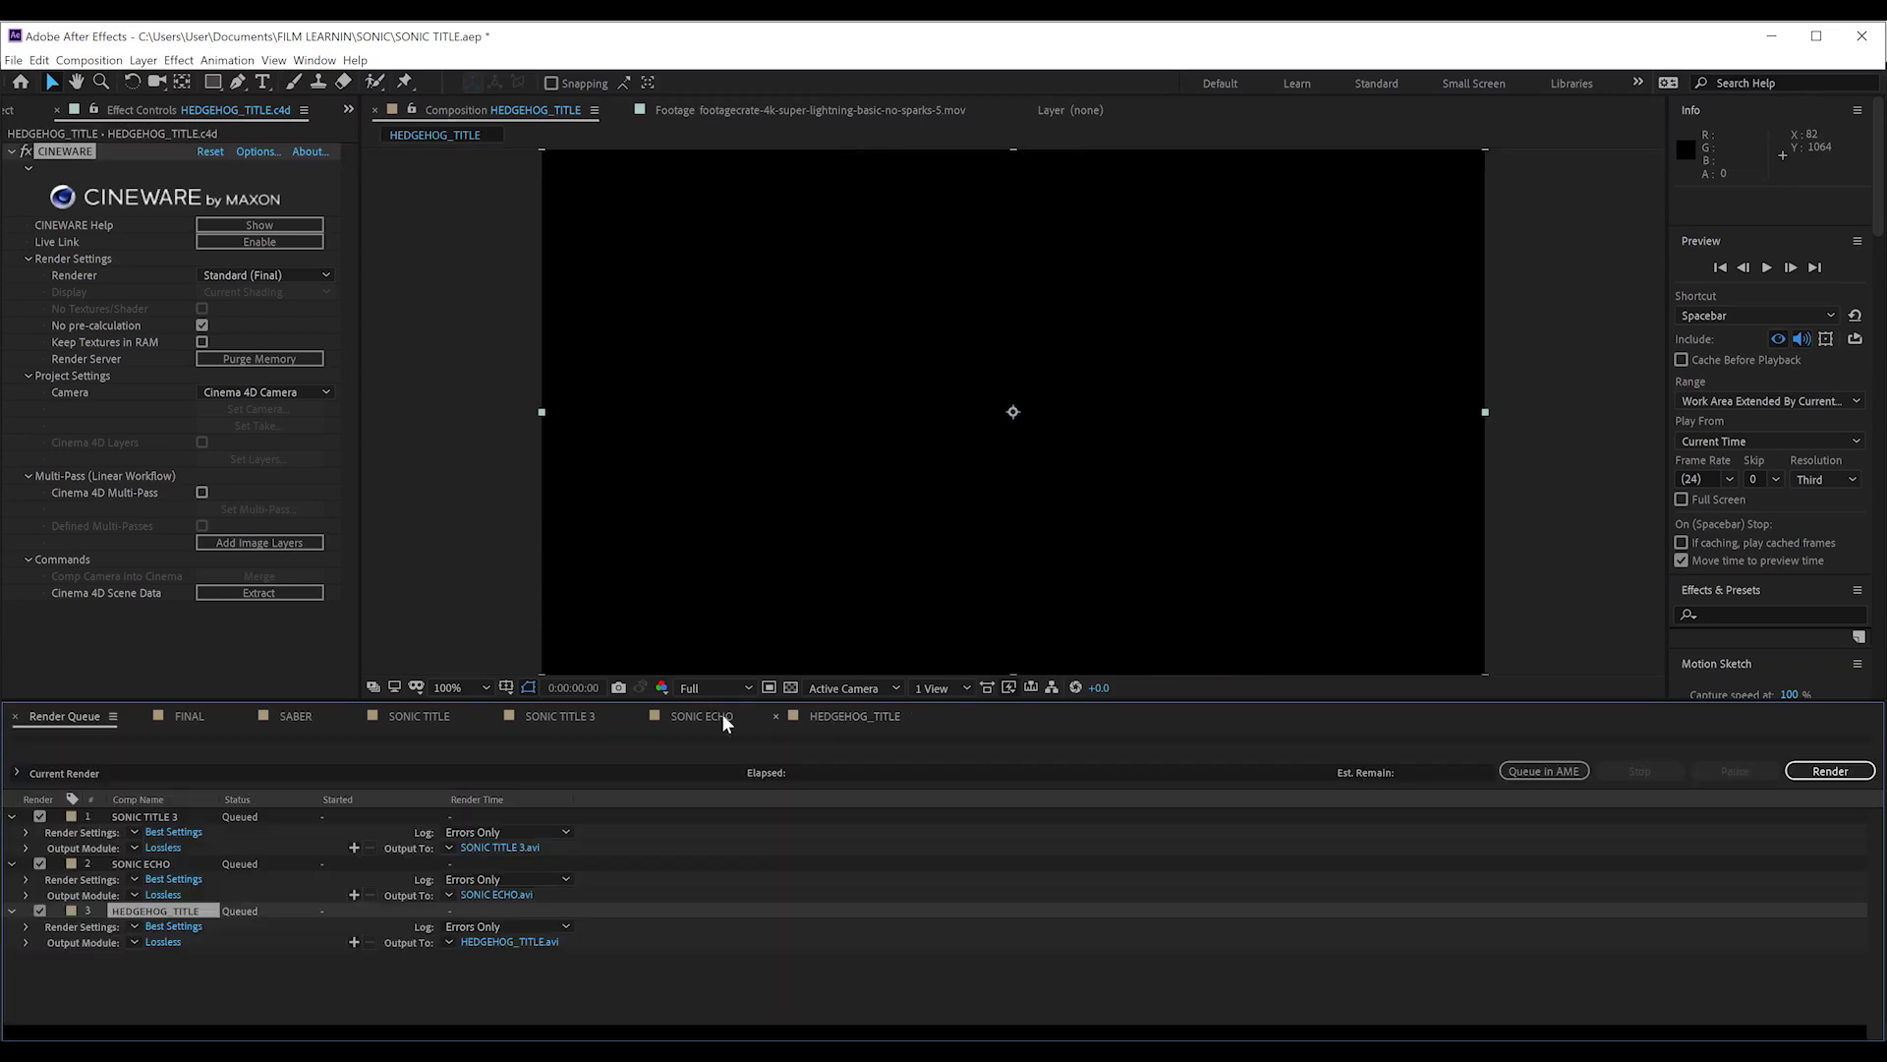
# Set the first queued comp's output to QuickTime with RGB + Alpha channels.
pyautogui.click(163, 847)
pyautogui.click(238, 127)
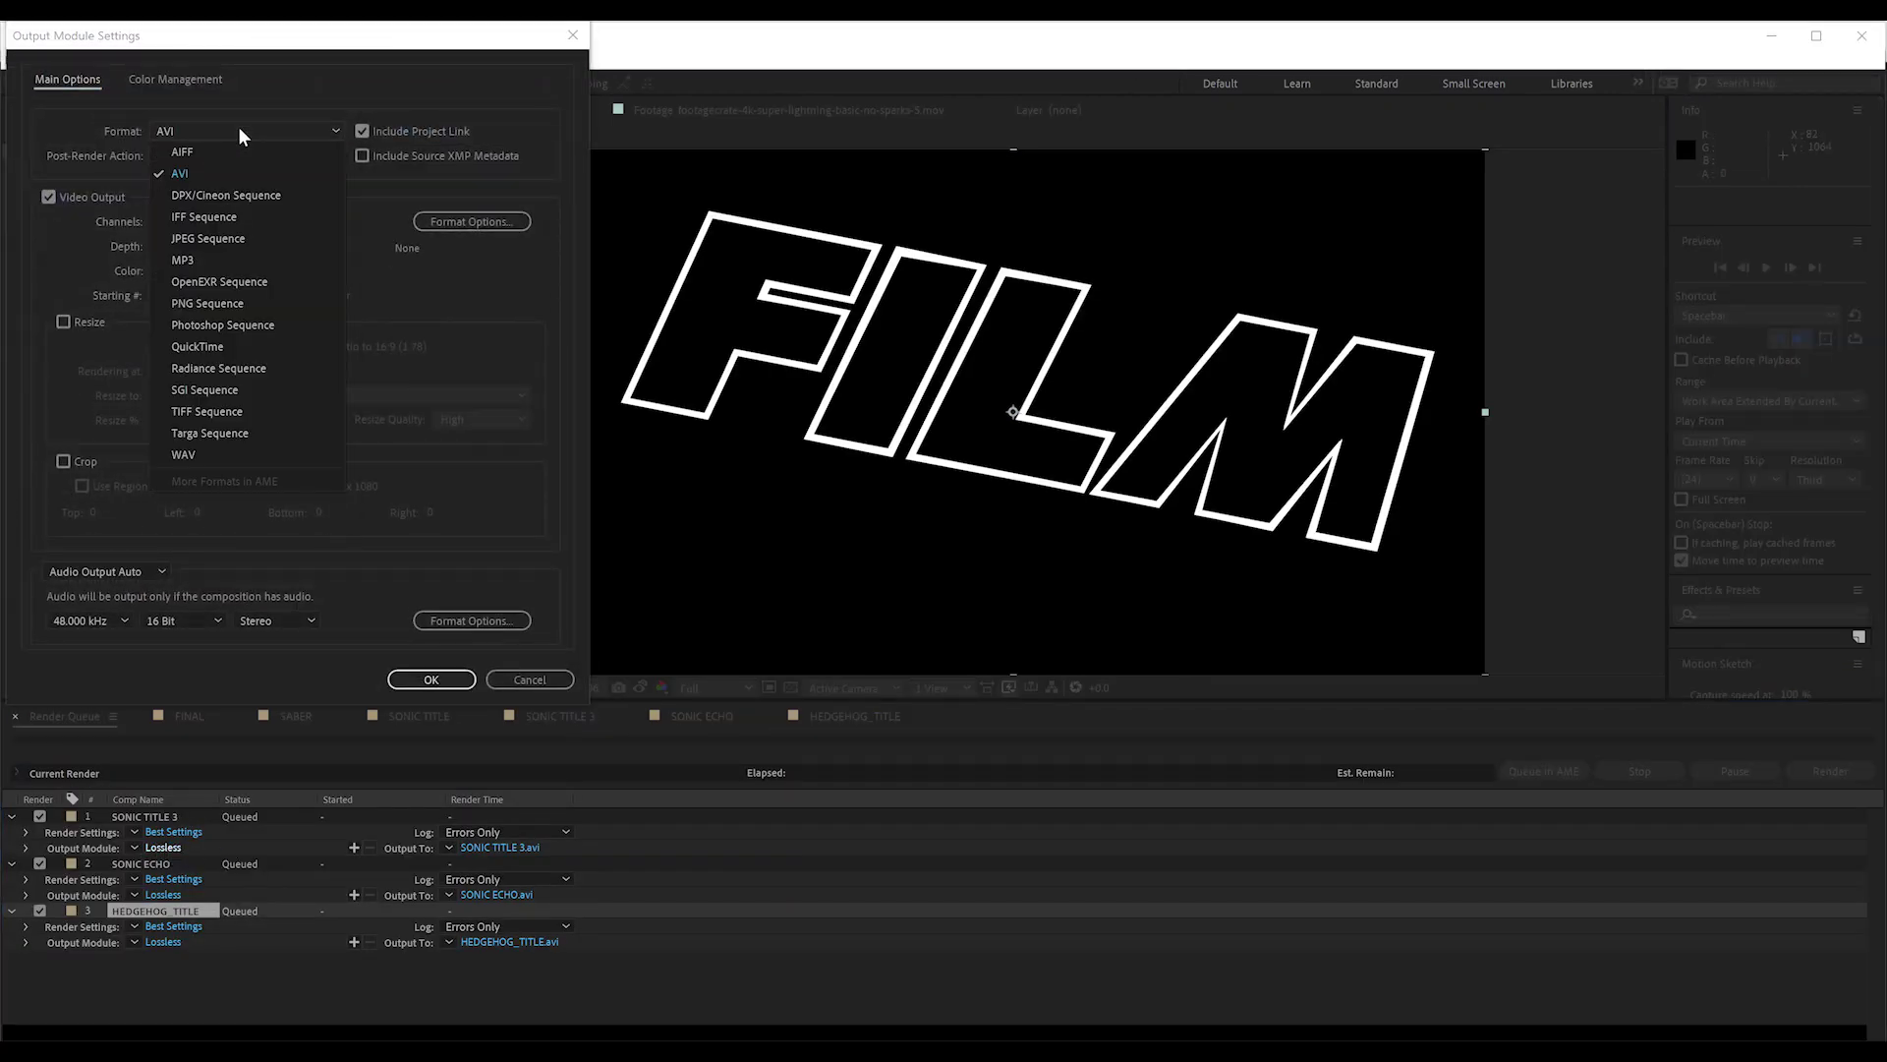
pyautogui.click(203, 349)
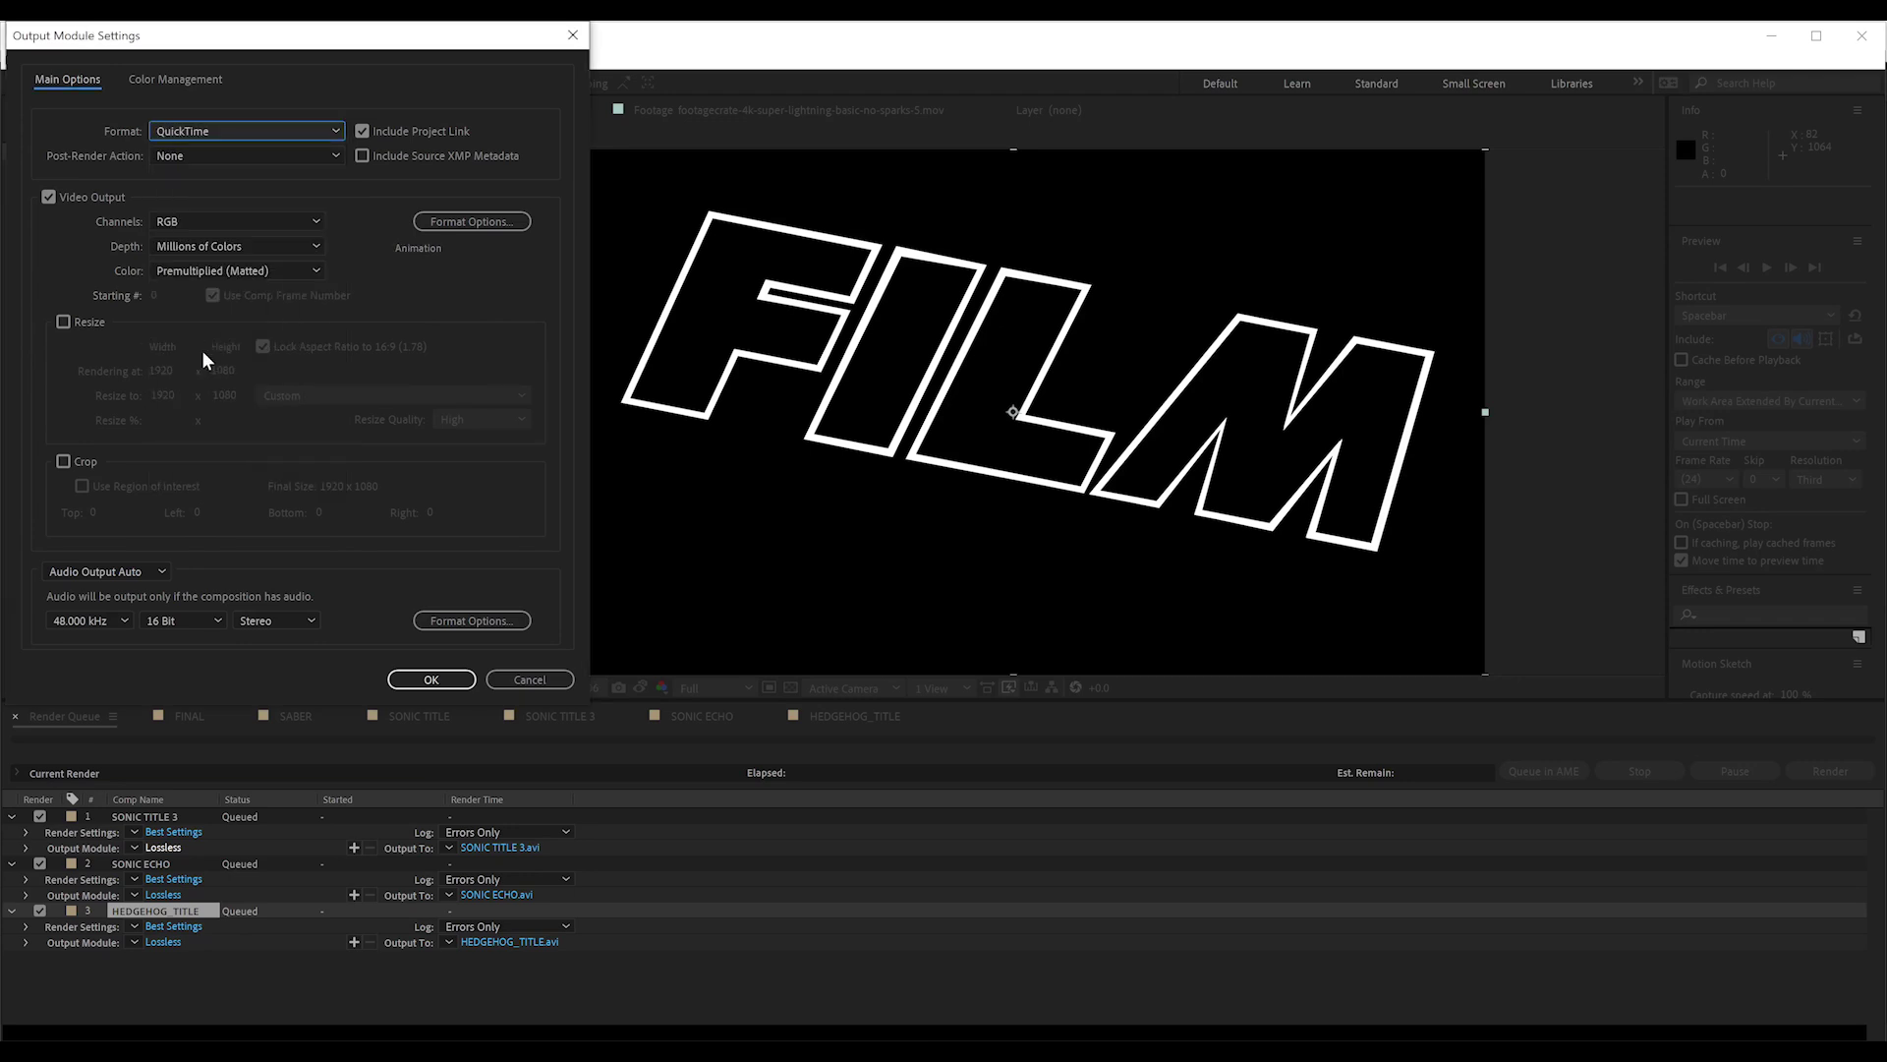
pyautogui.click(222, 218)
pyautogui.click(215, 278)
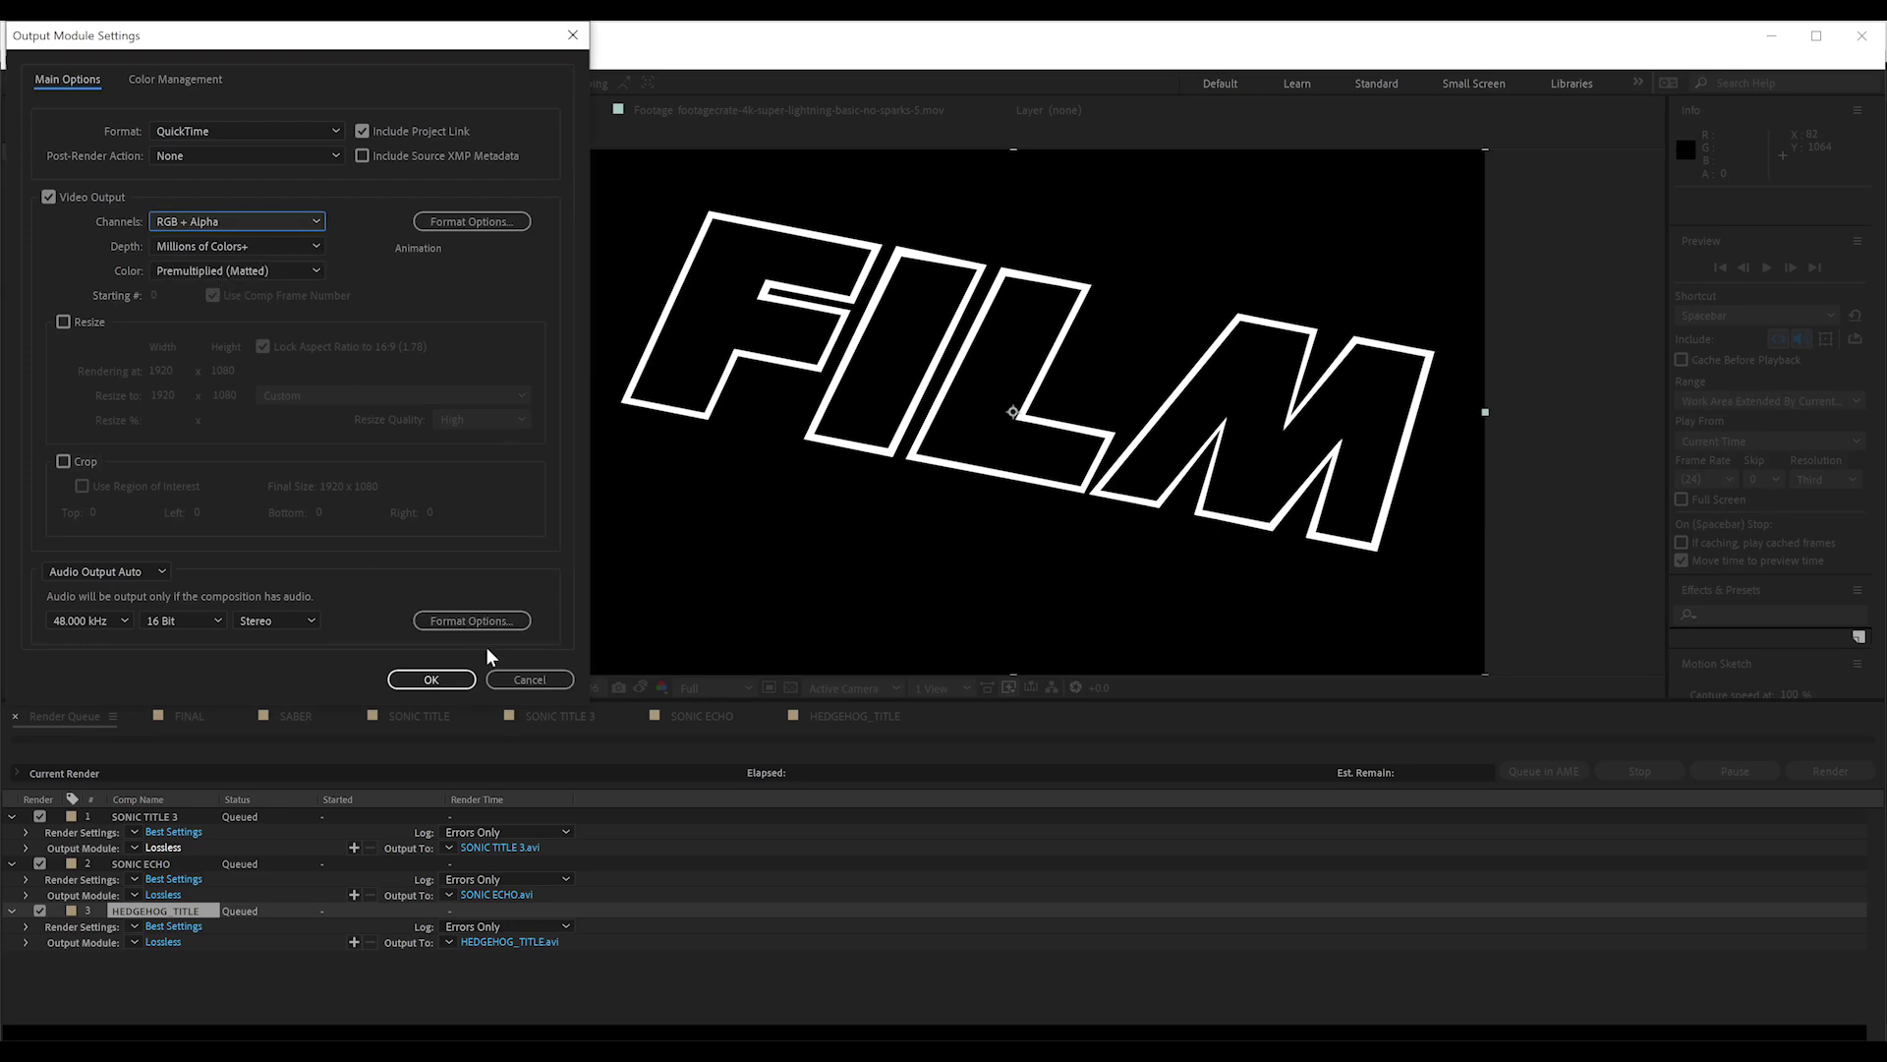
pyautogui.click(431, 680)
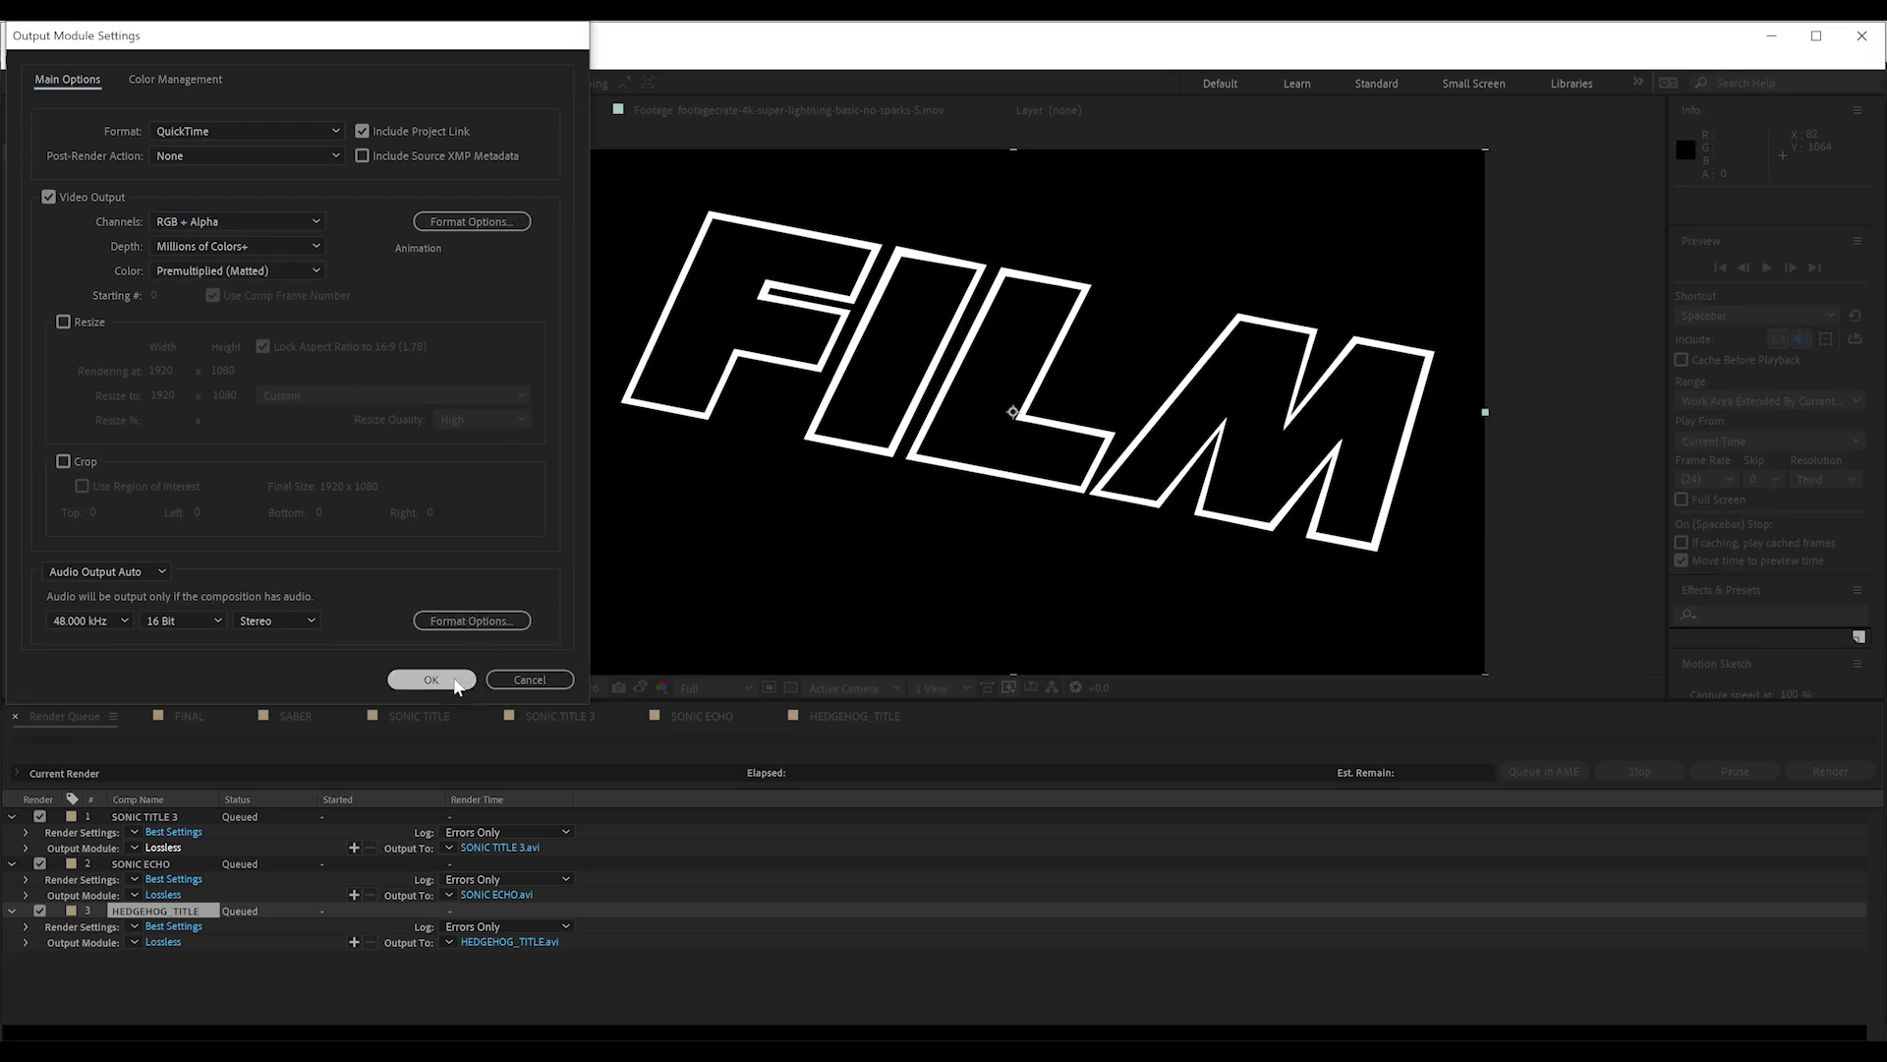
# Set SONIC ECHO's output module to QuickTime with RGB + Alpha channels.
pyautogui.click(163, 895)
pyautogui.click(246, 131)
pyautogui.click(202, 305)
pyautogui.click(236, 221)
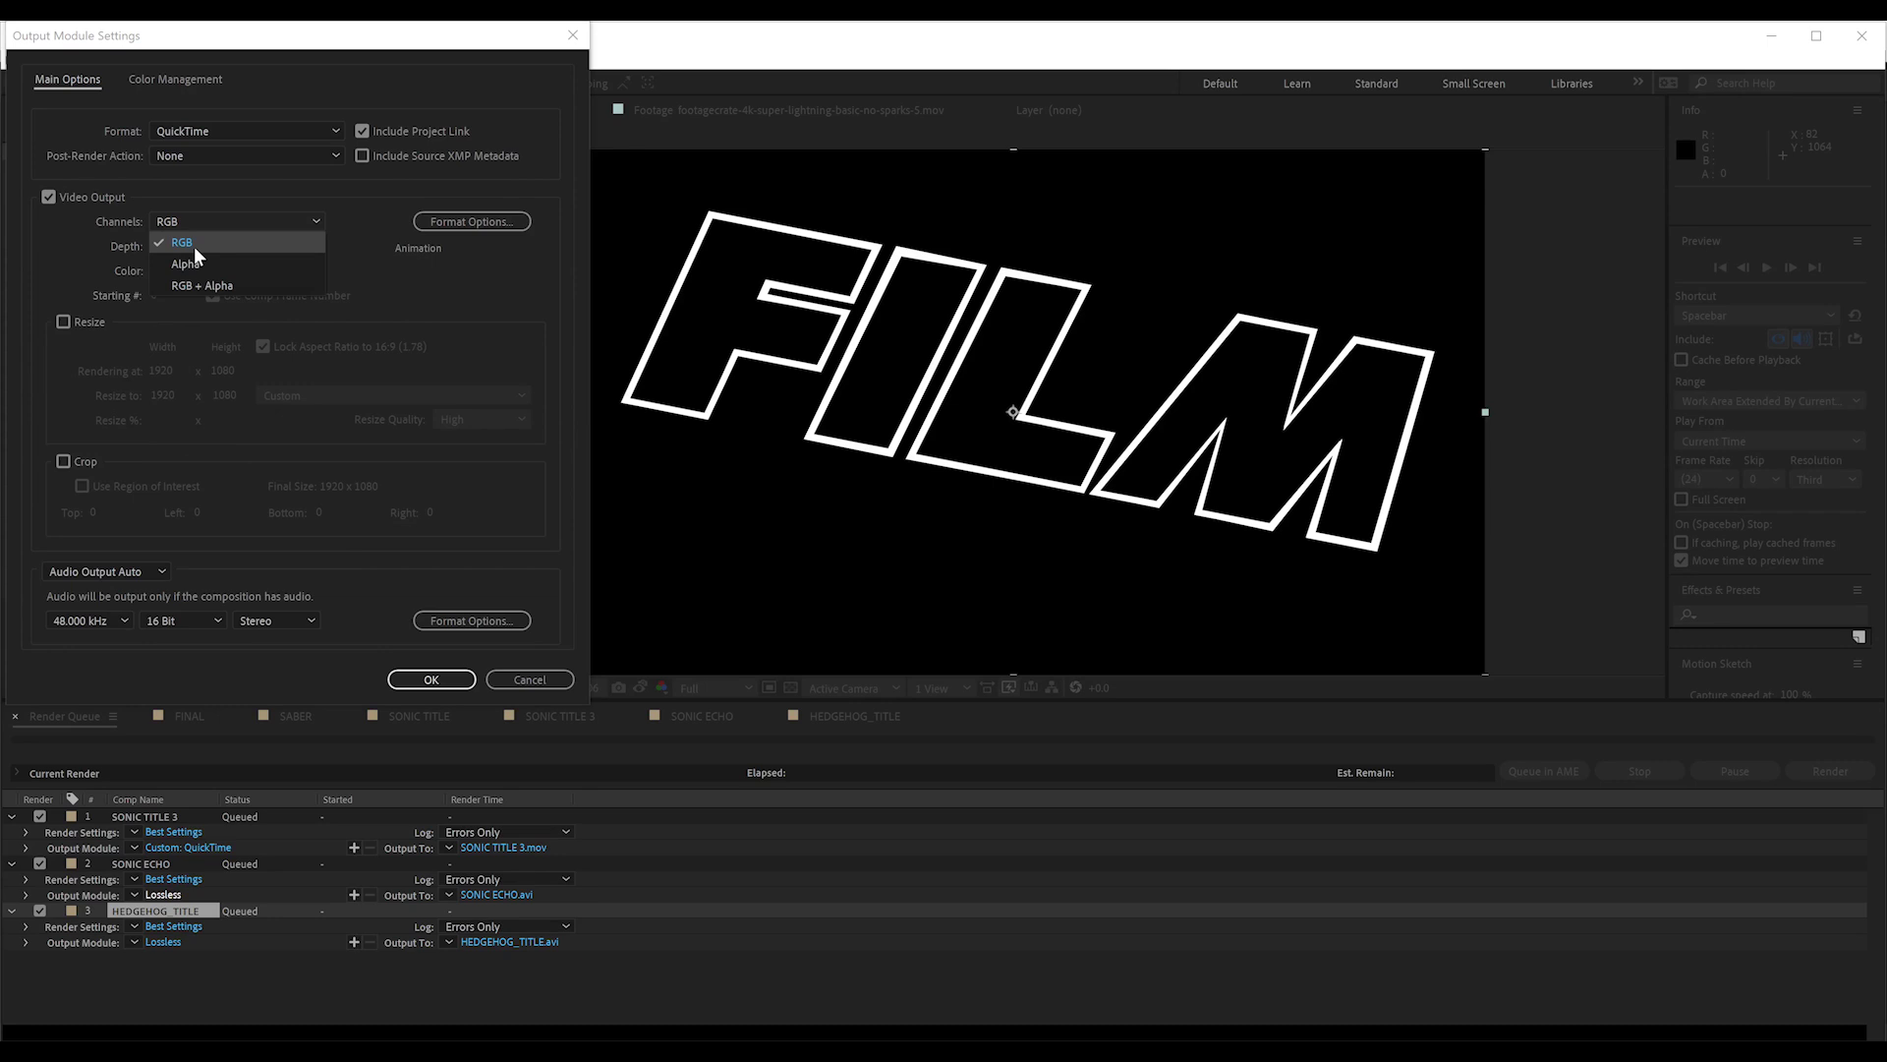
pyautogui.click(193, 246)
pyautogui.click(431, 679)
# Set HEDGEHOG_TITLE's output to QuickTime RGB + Alpha, then render all three comps.
pyautogui.click(163, 941)
pyautogui.click(208, 132)
pyautogui.click(202, 305)
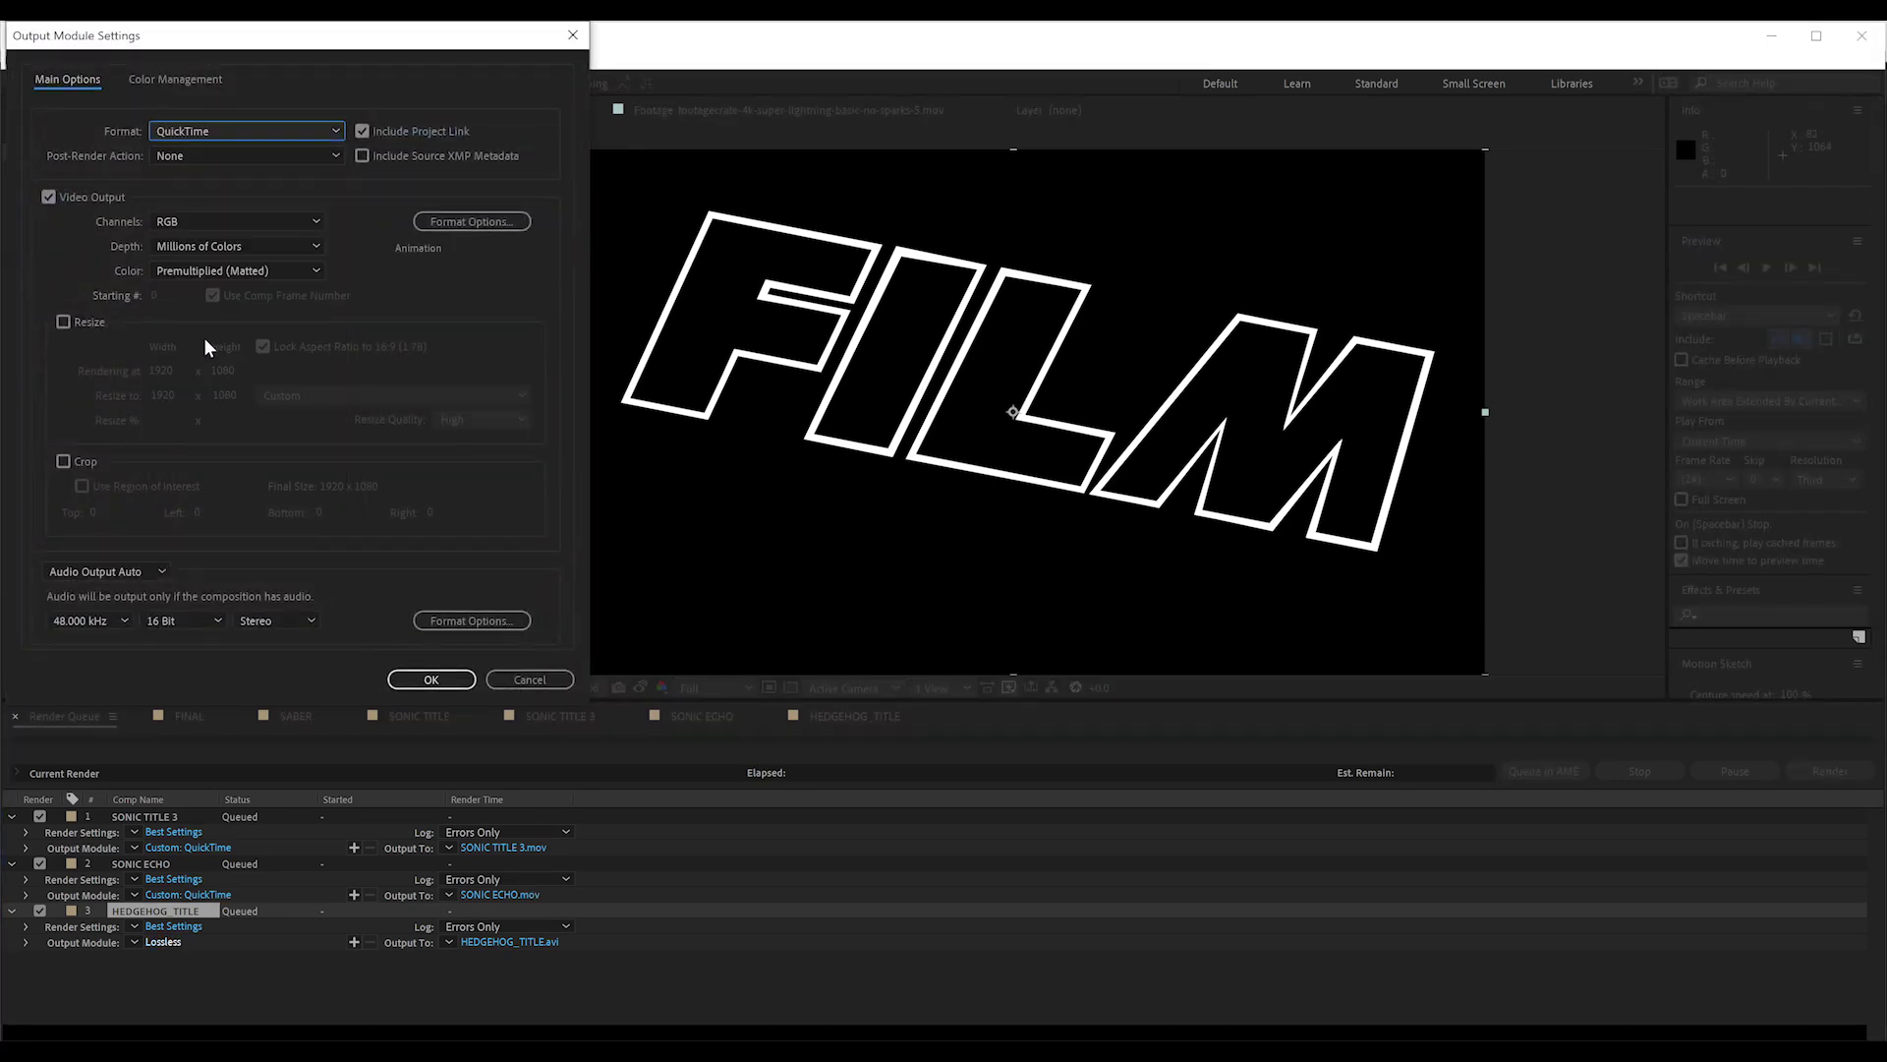
pyautogui.click(236, 221)
pyautogui.click(220, 285)
pyautogui.click(430, 679)
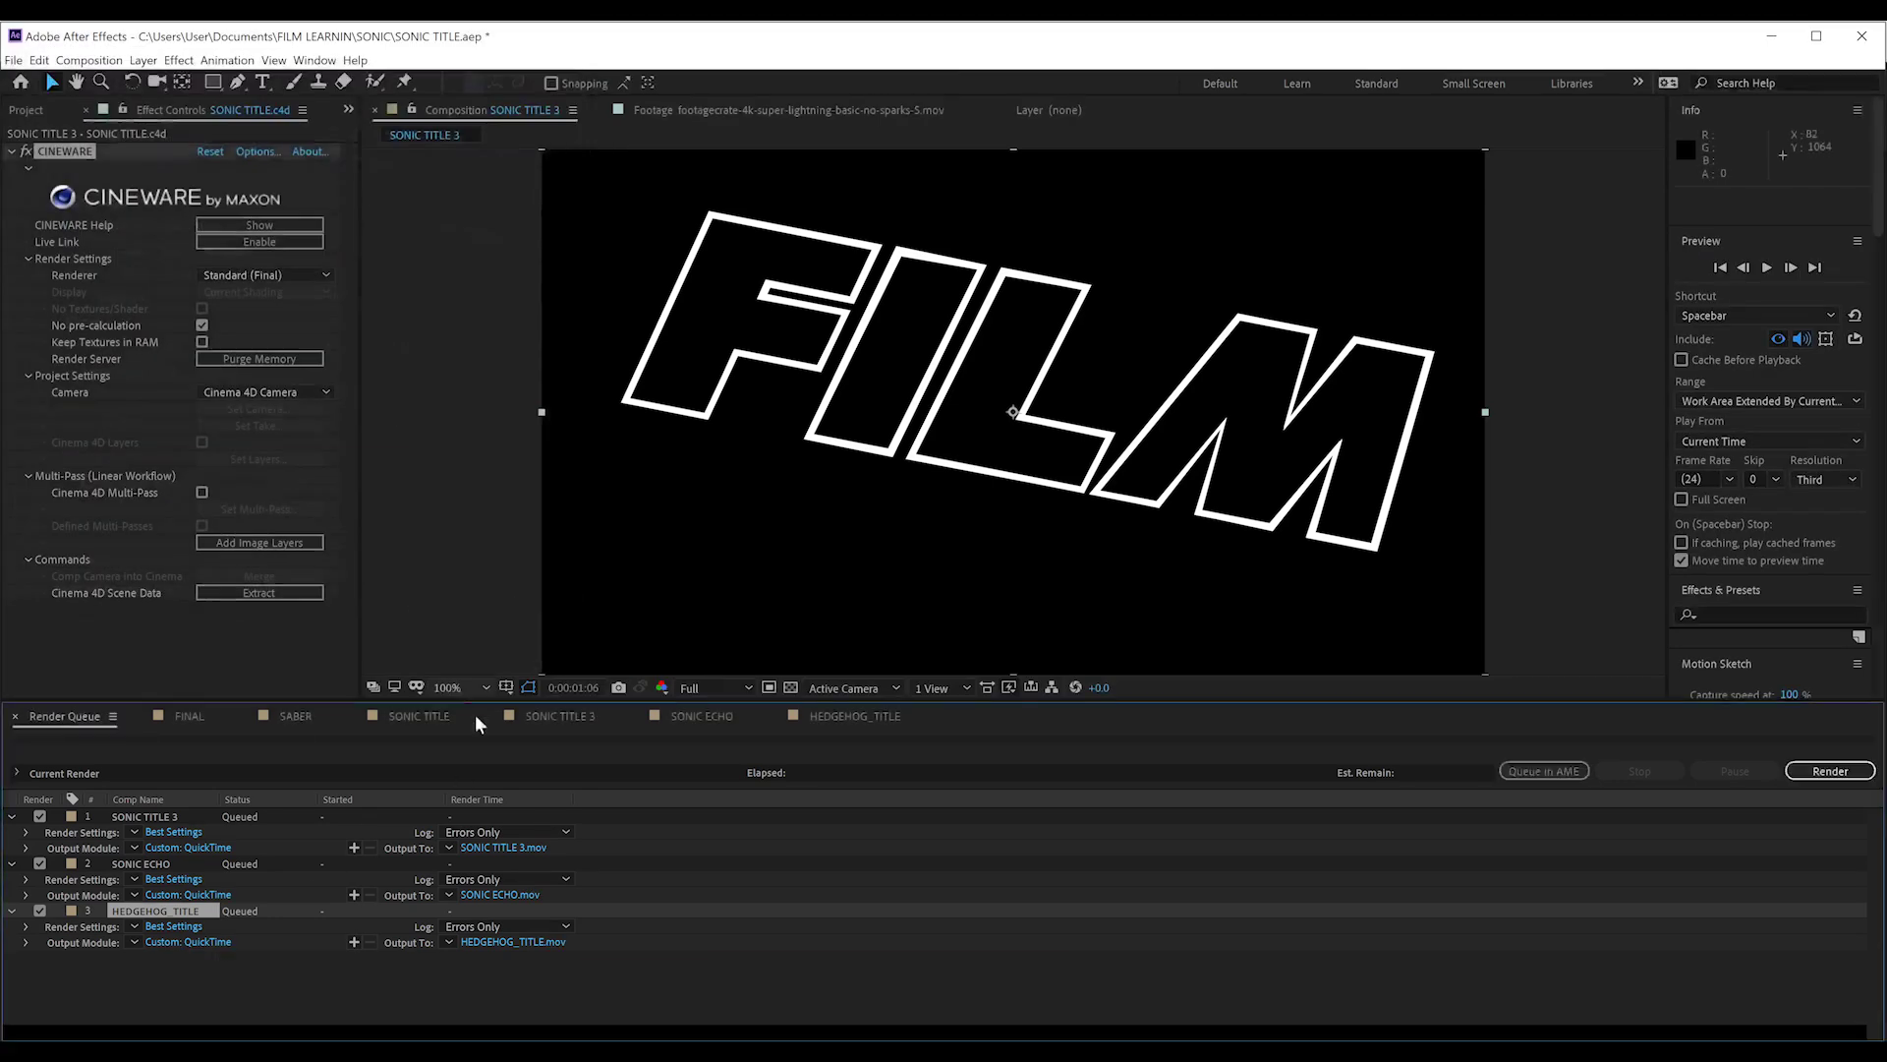
pyautogui.click(1828, 770)
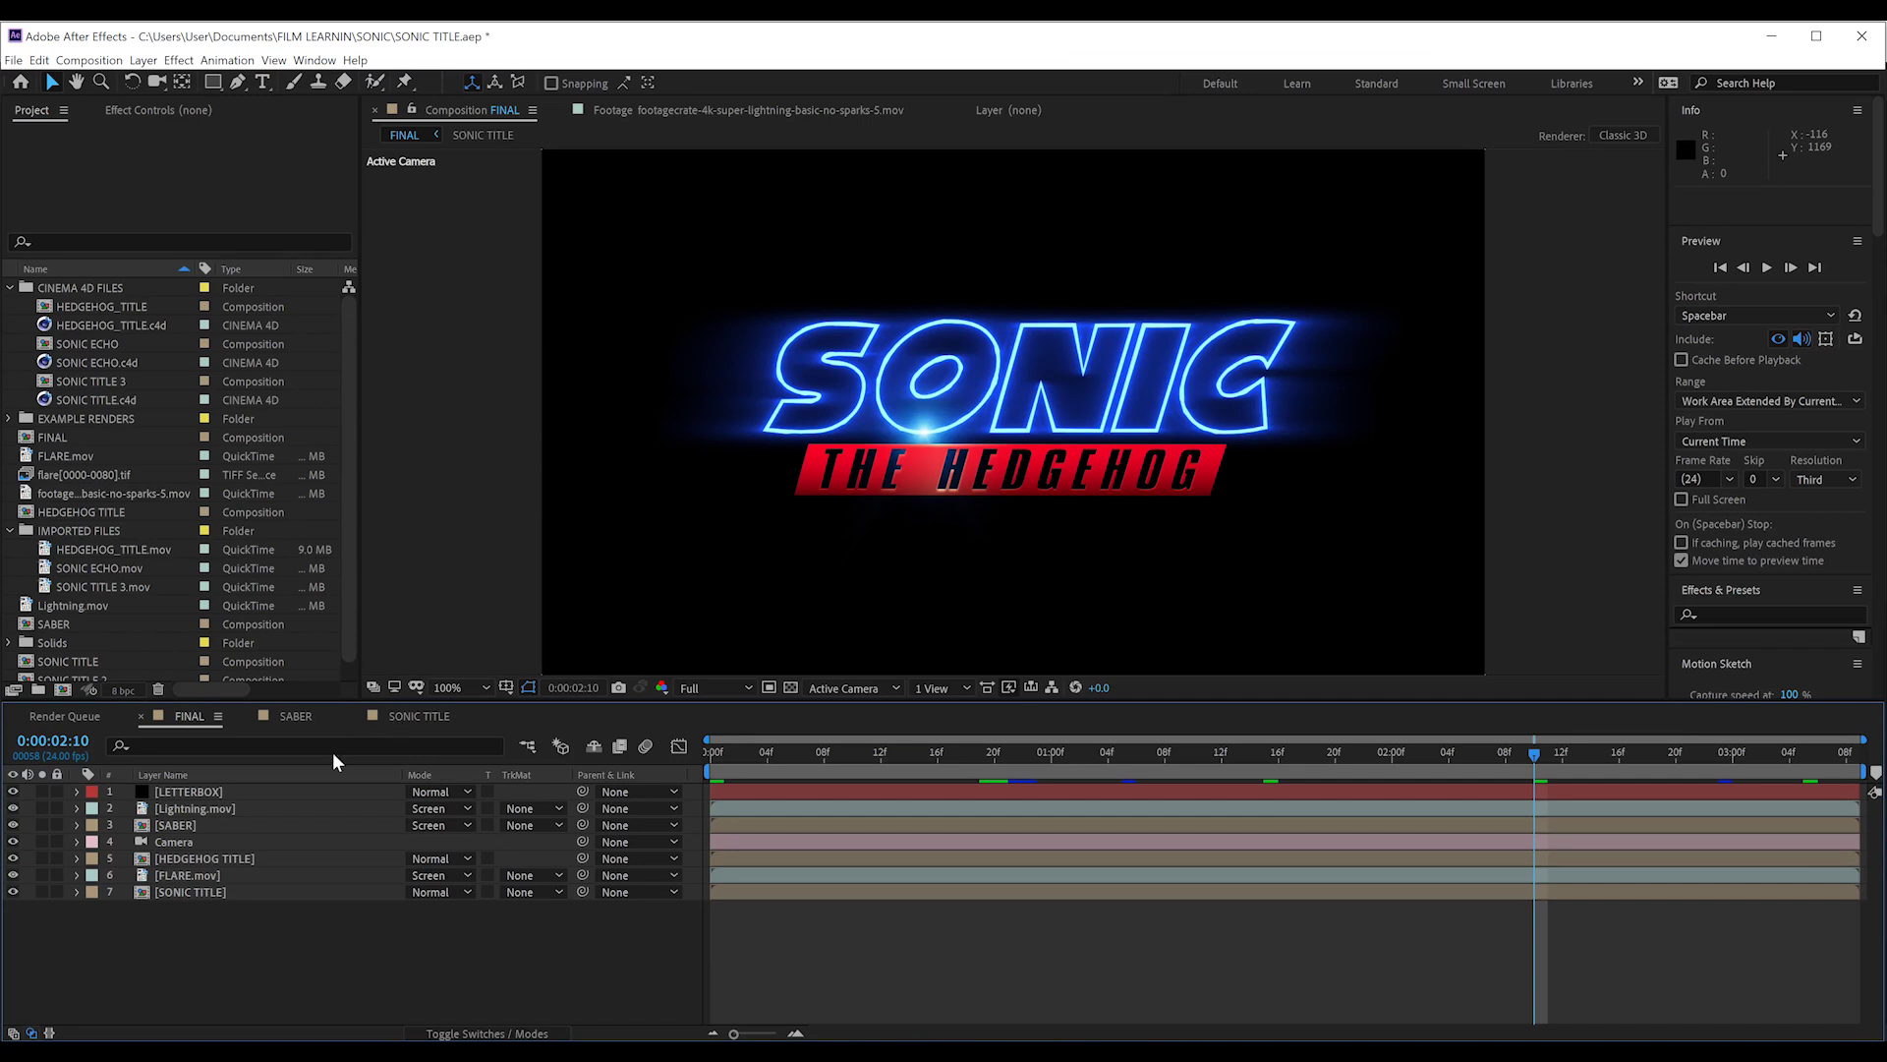
# In the SONIC TITLE precomp, swap both ECHO layers to SONIC ECHO.mov and SONIC_TITLE to SONIC TITLE 3.mov.
pyautogui.doubleClick(175, 887)
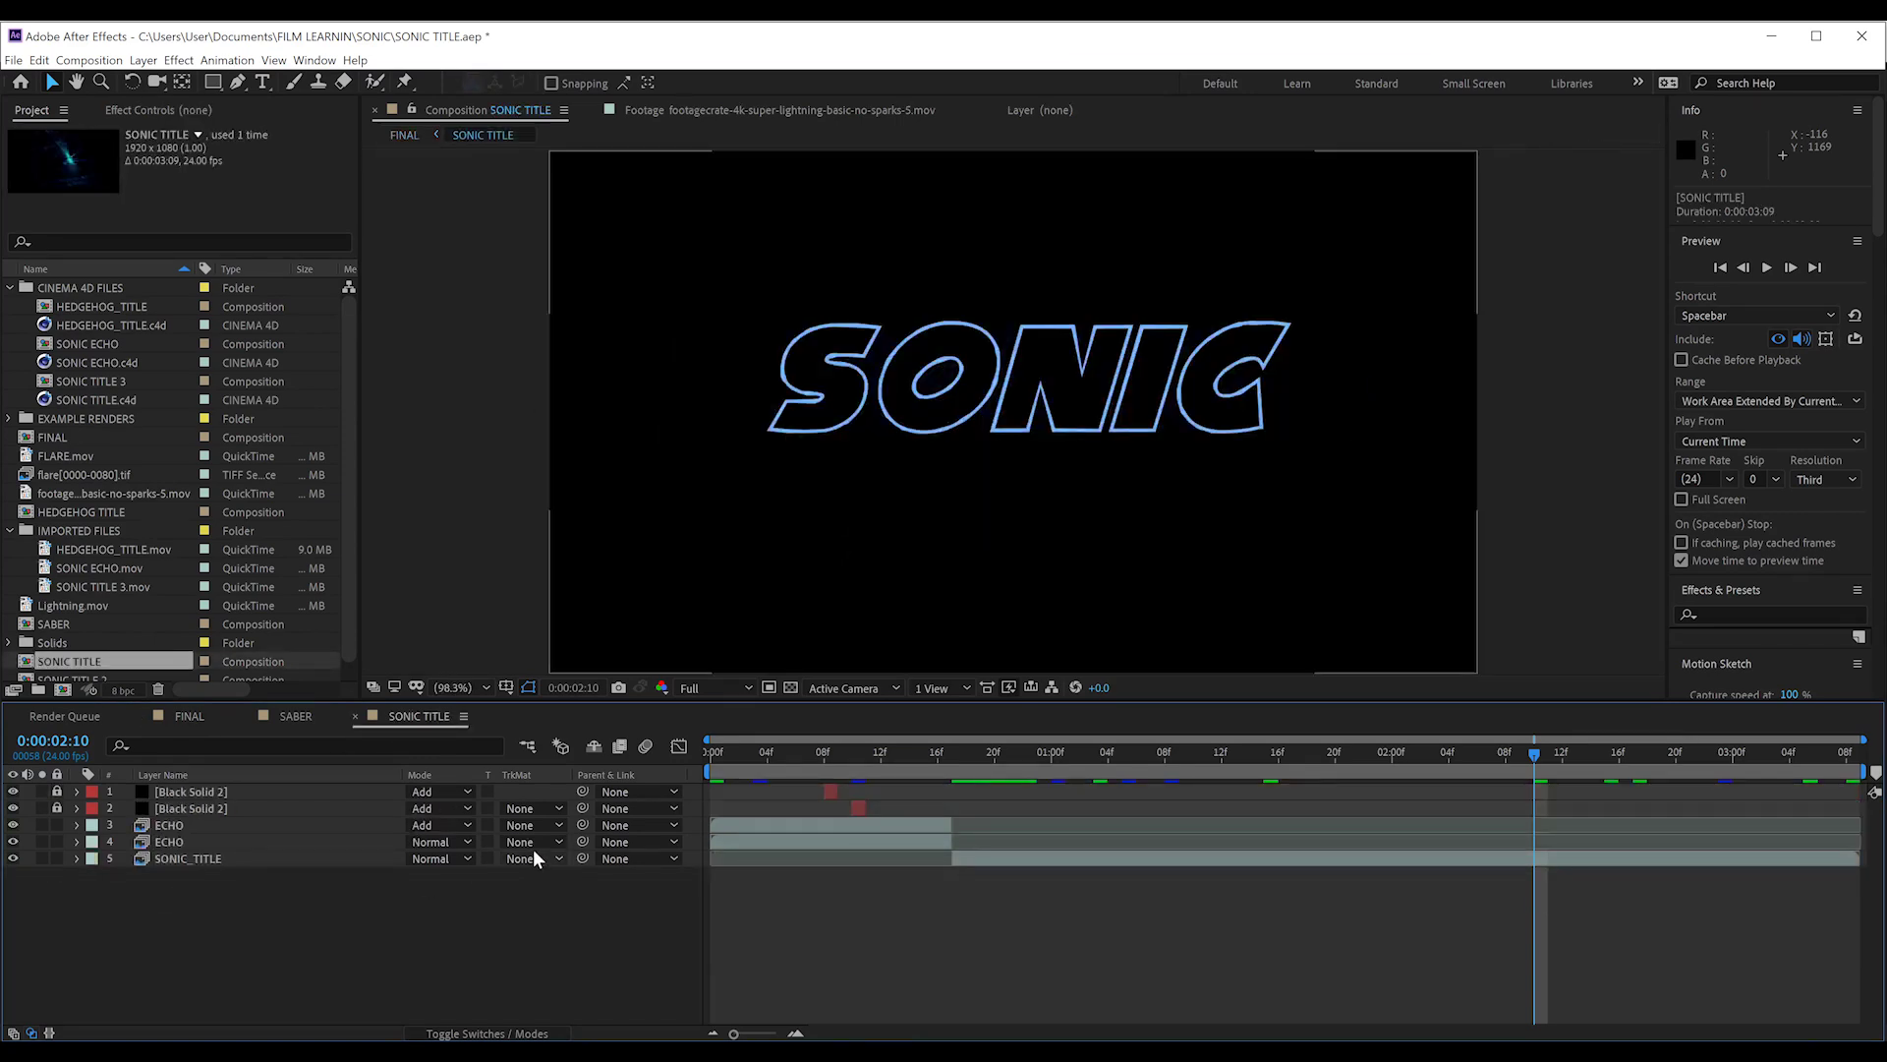
pyautogui.click(162, 822)
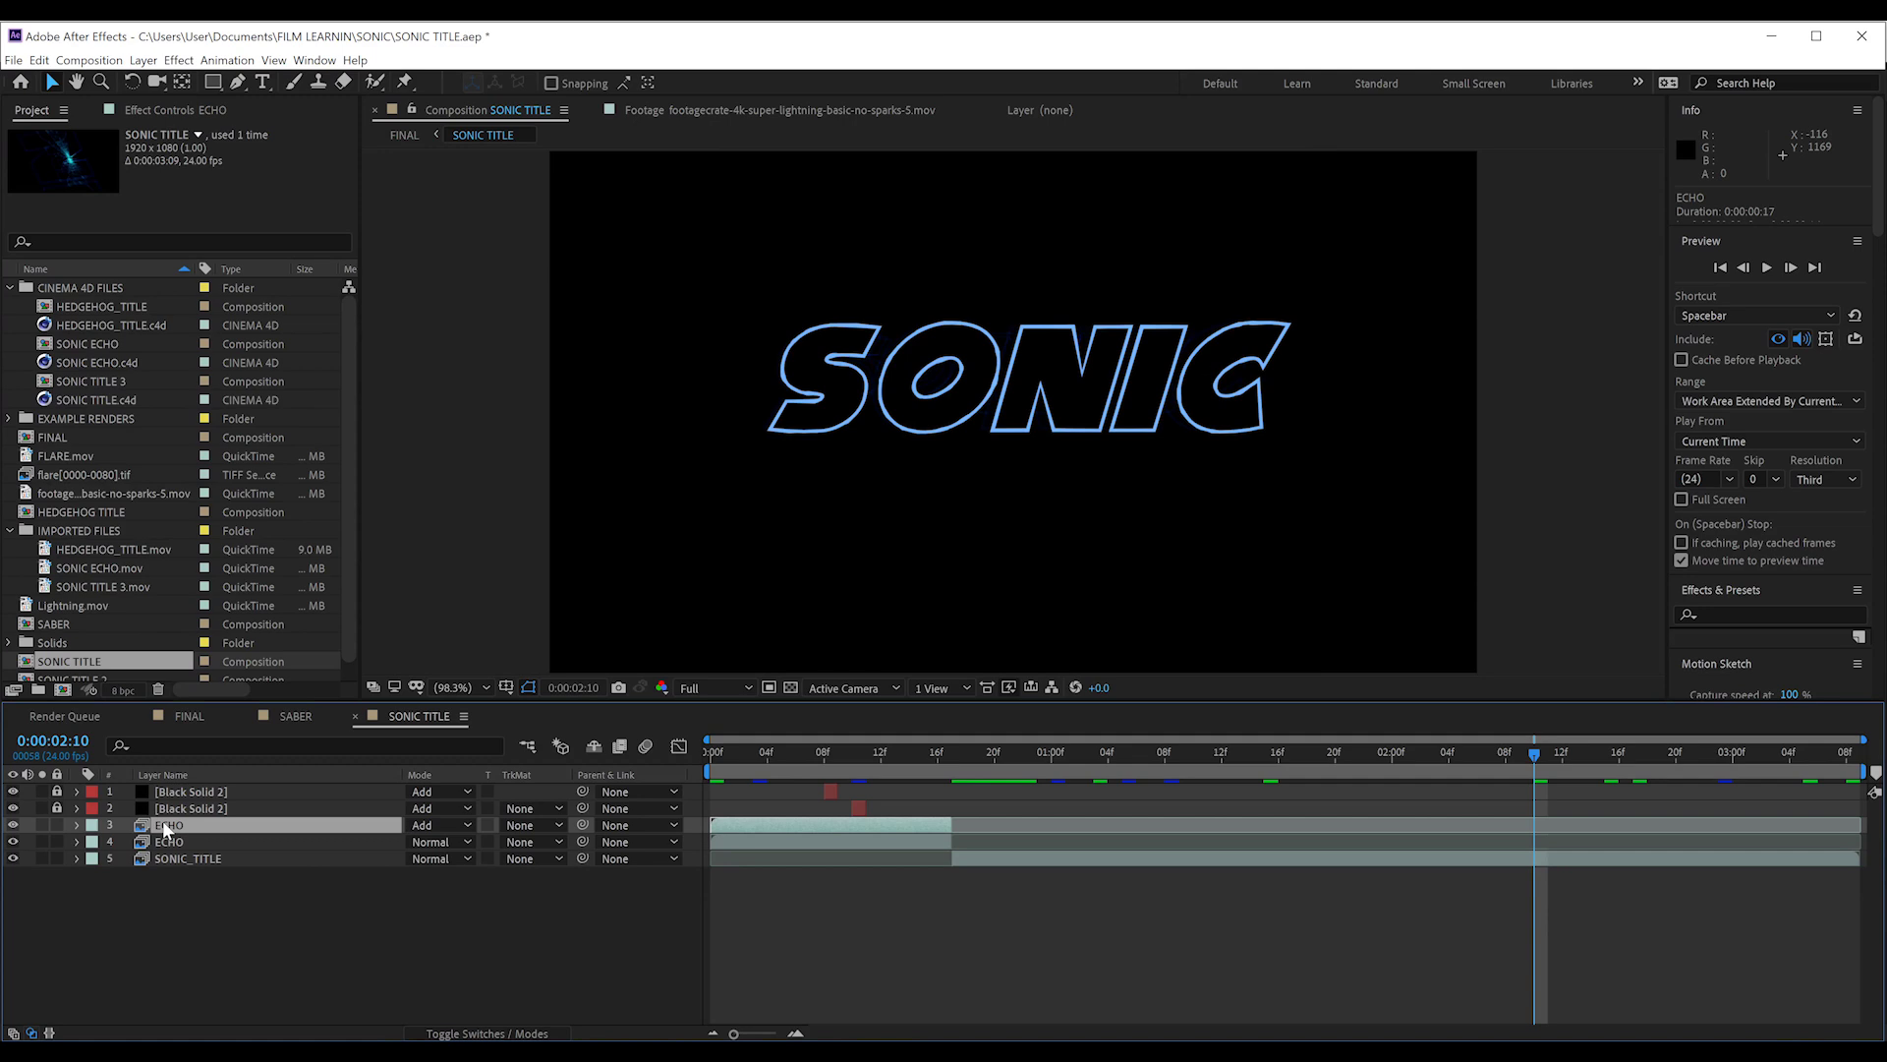
pyautogui.click(115, 569)
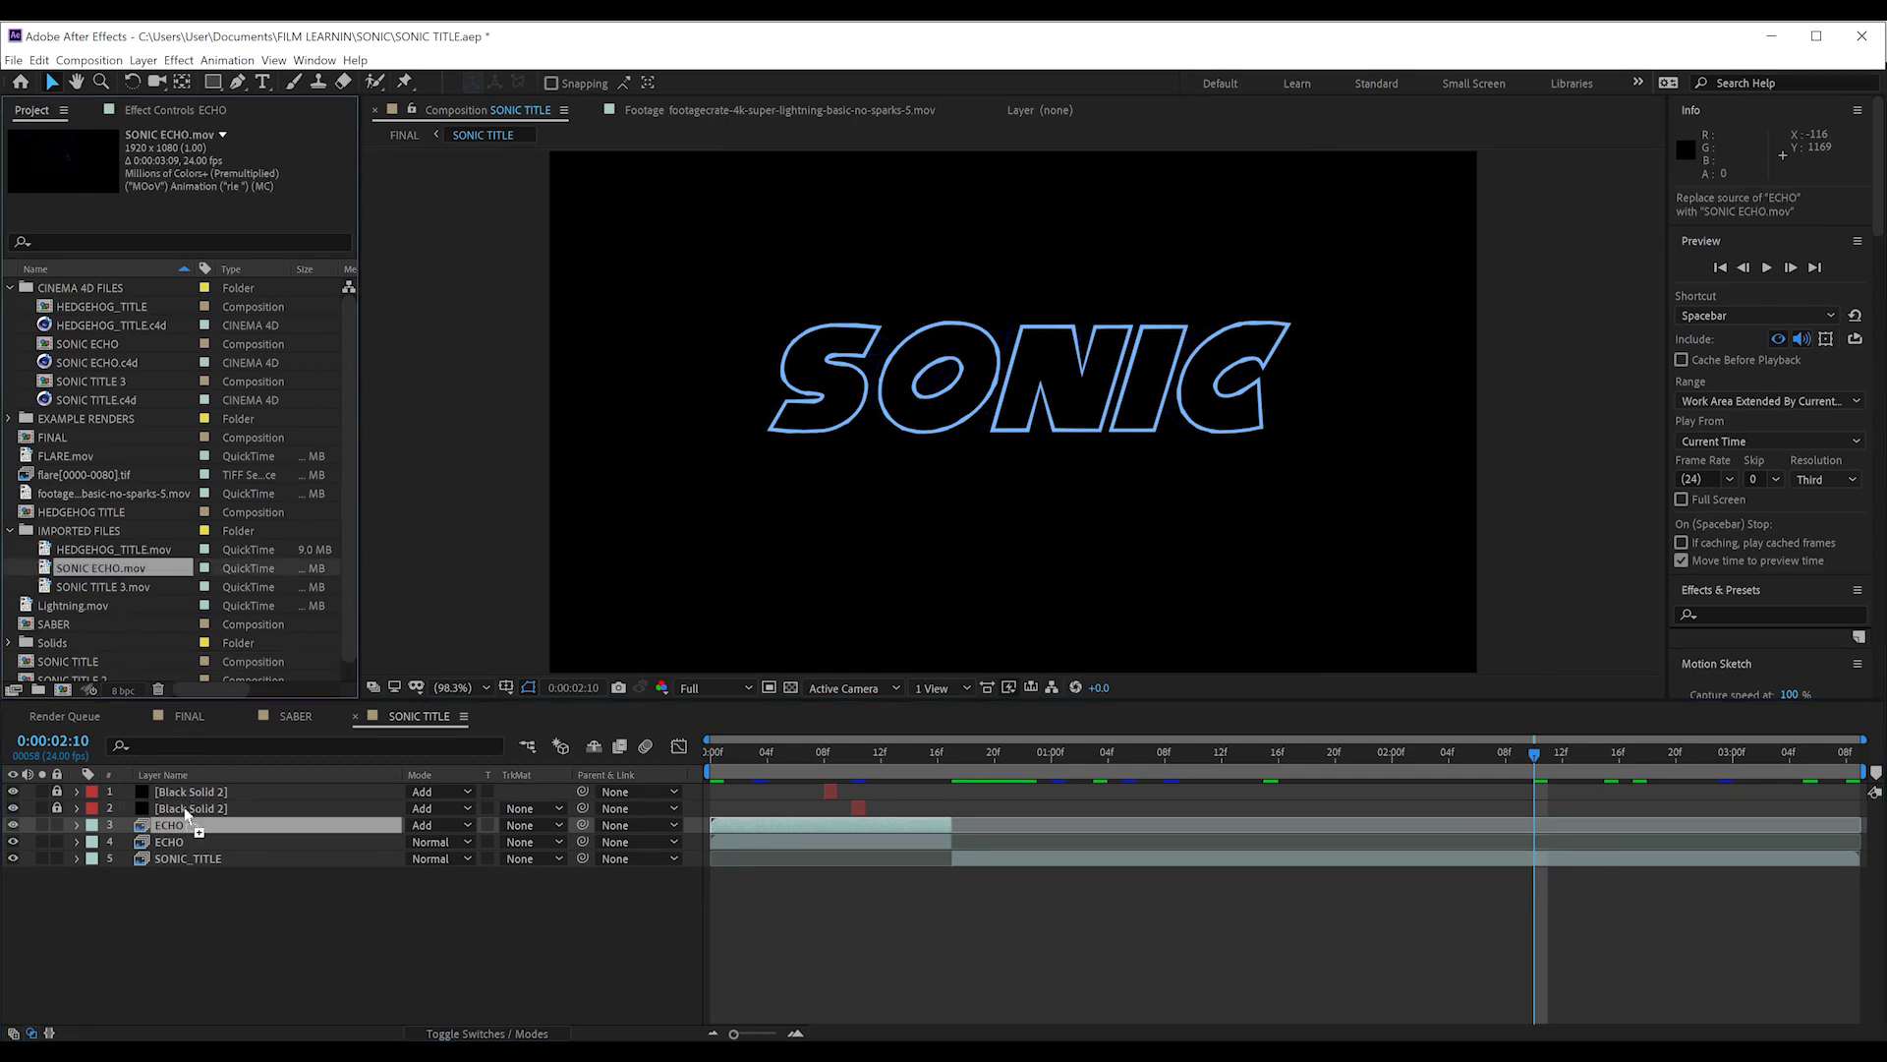
pyautogui.click(173, 841)
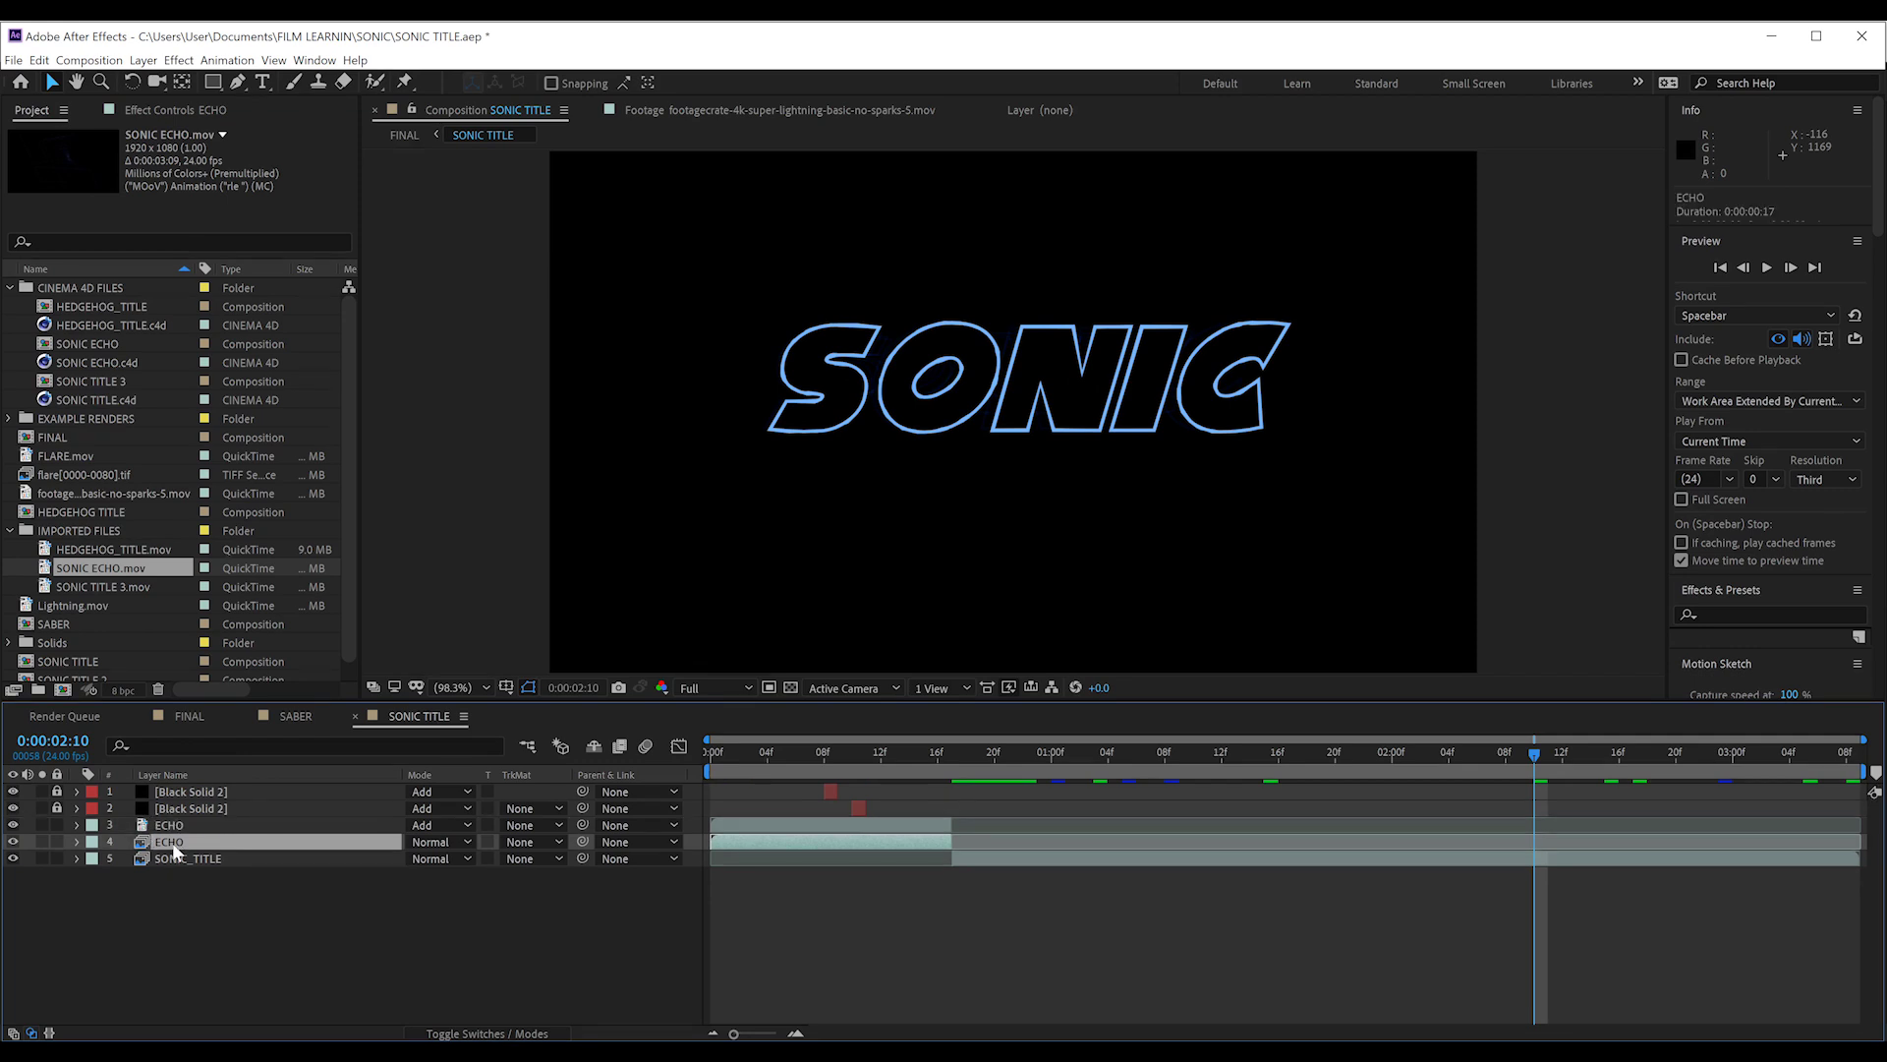
pyautogui.click(103, 569)
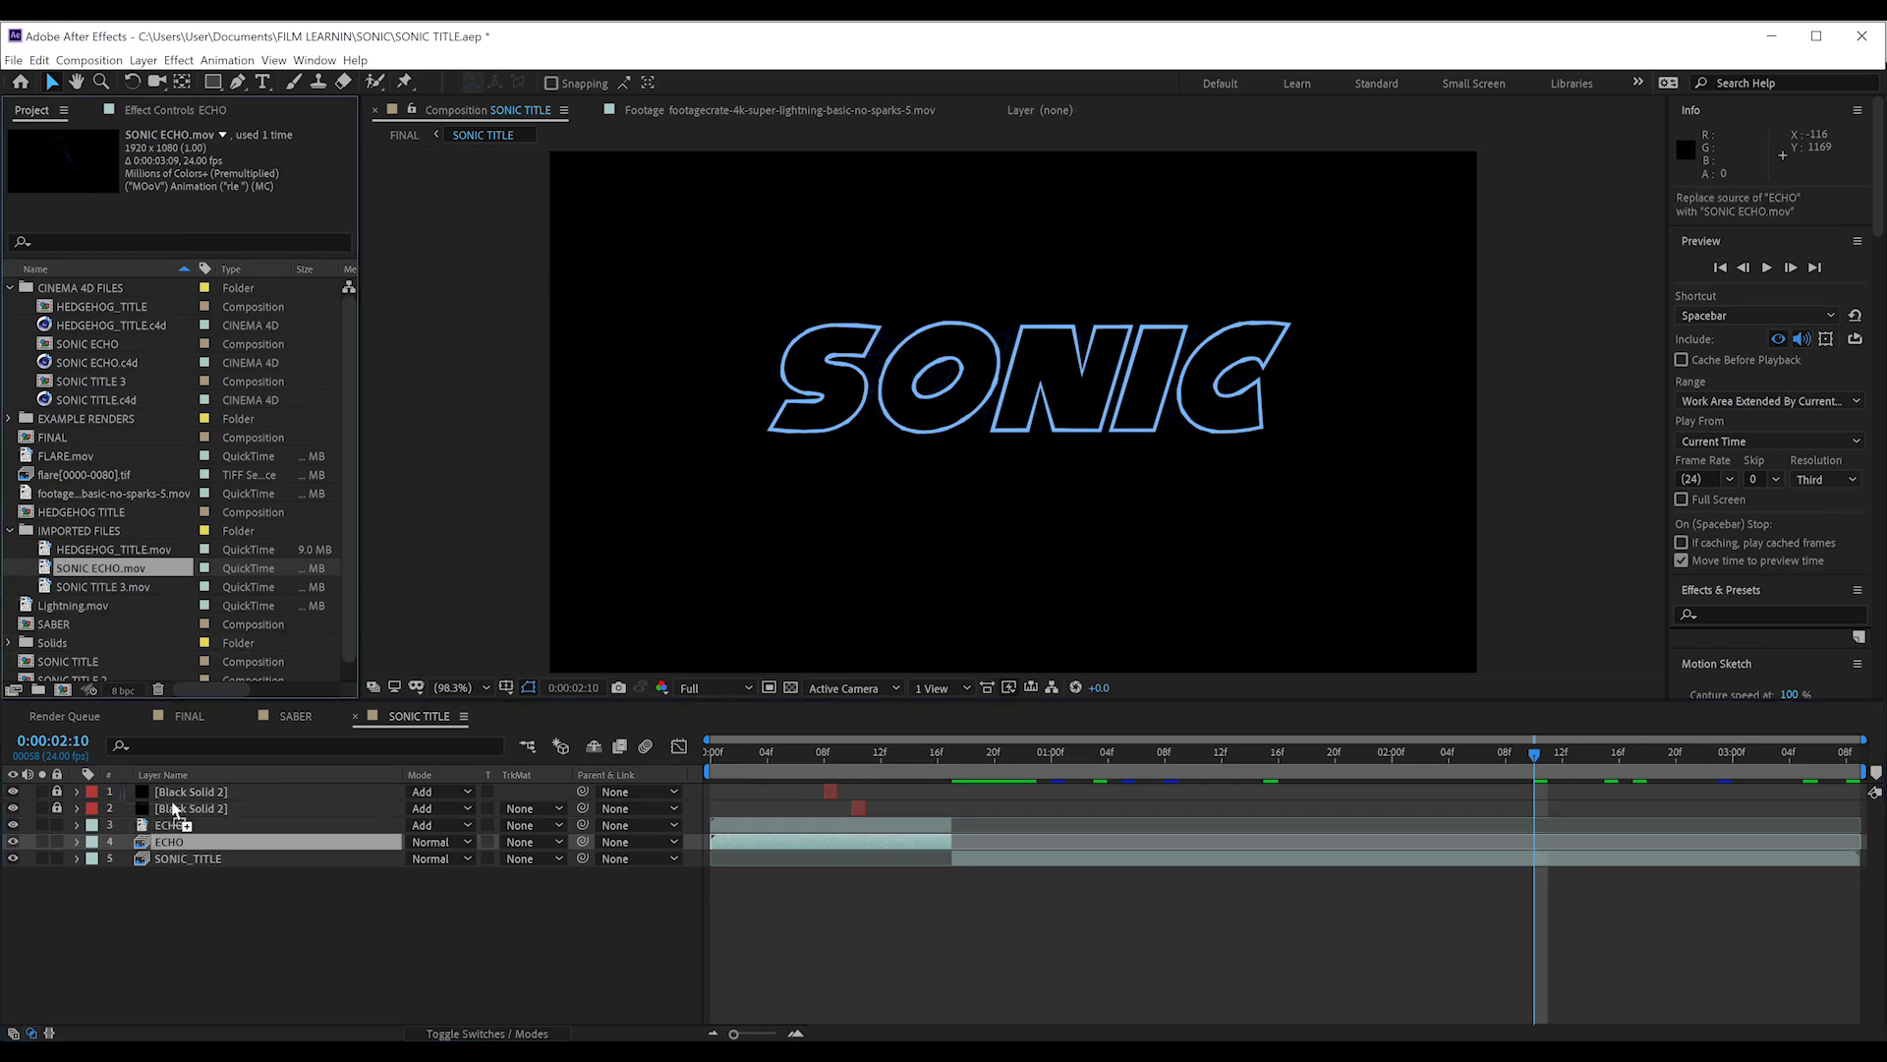
pyautogui.click(181, 859)
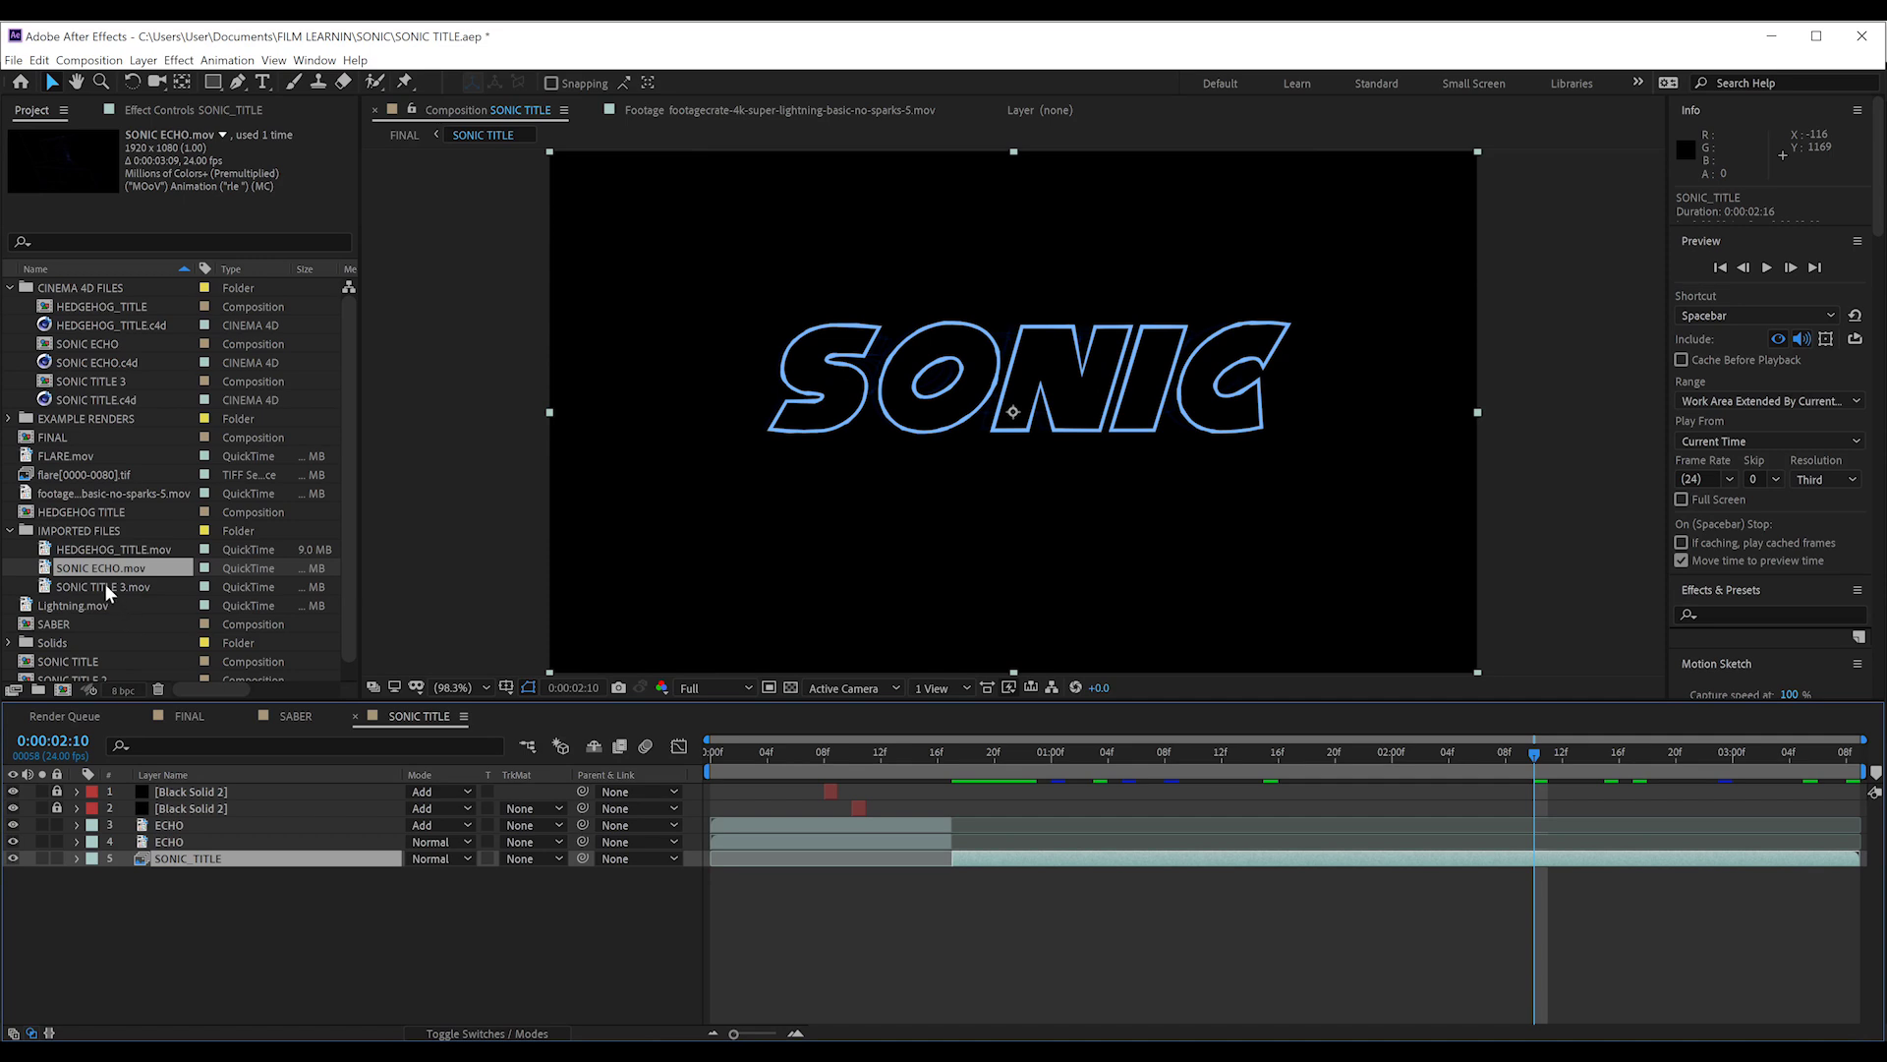
pyautogui.moveTo(106, 584); pyautogui.dragTo(198, 857)
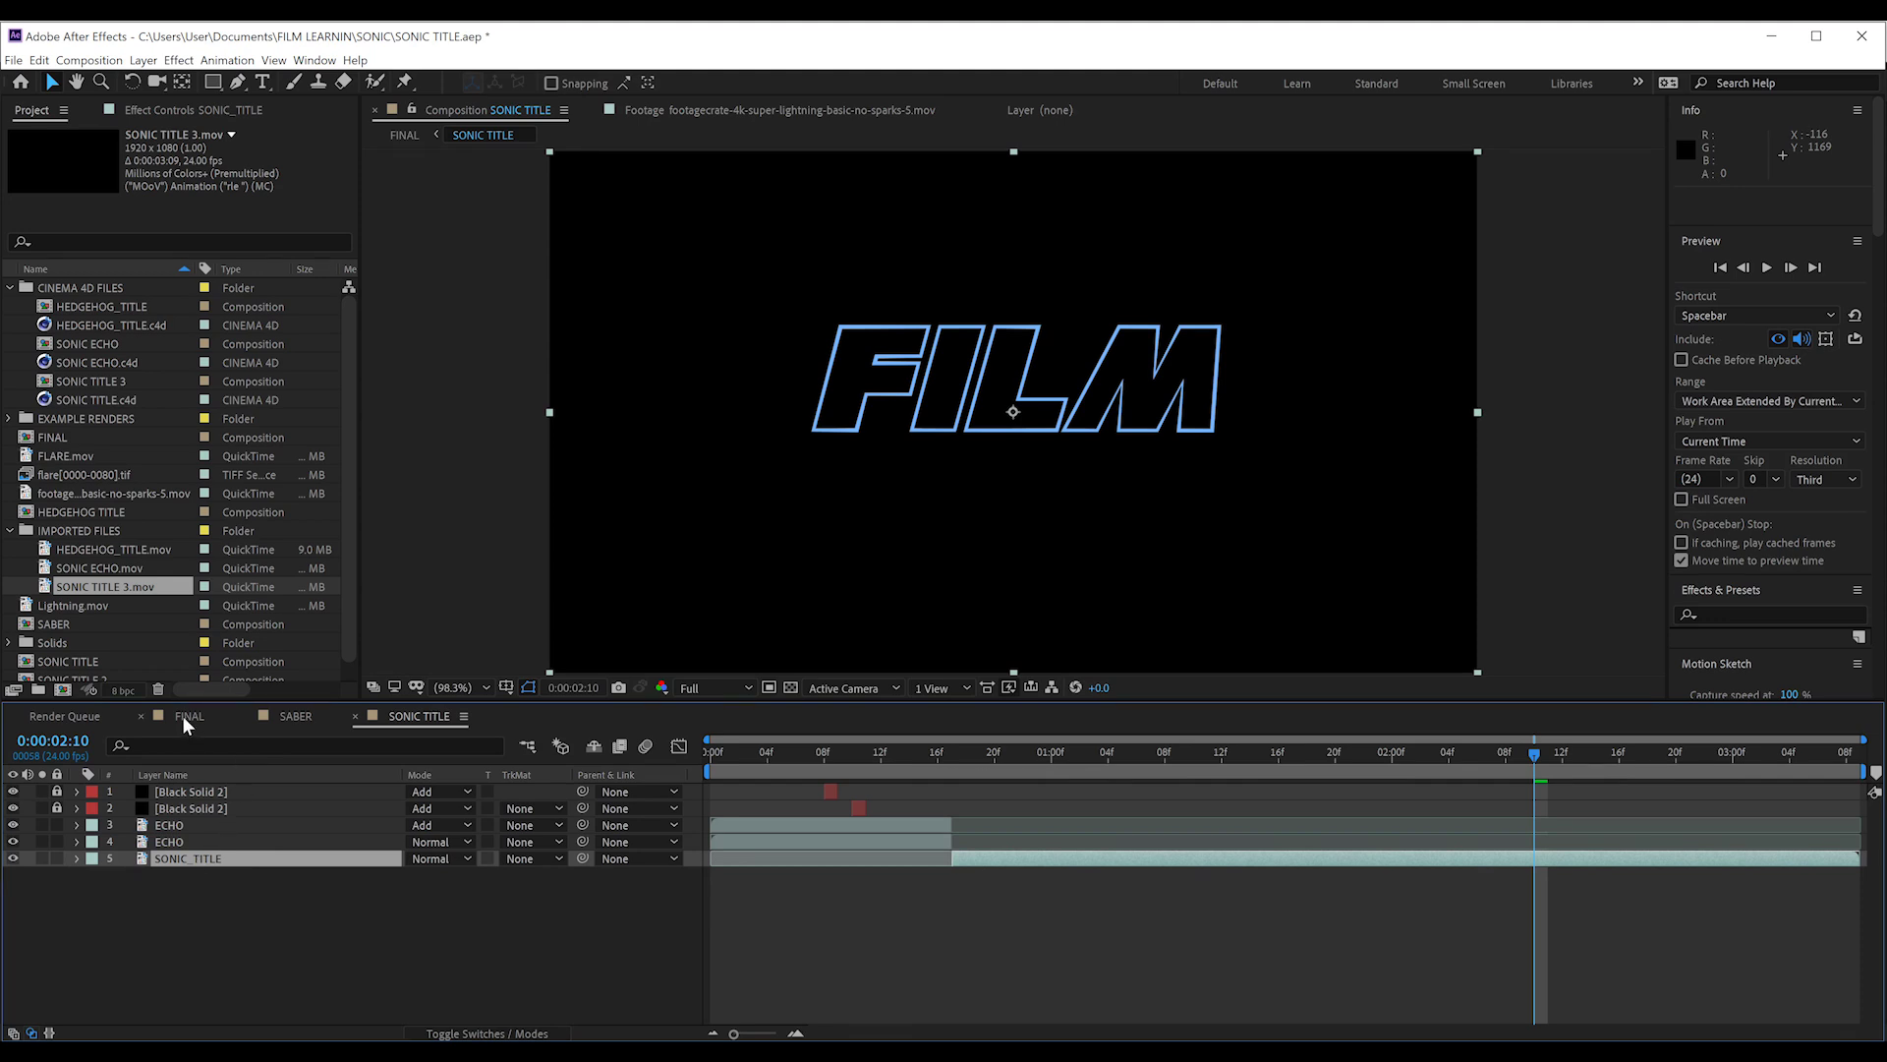
# Replace layers 2 and 3 of the HEDGEHOG TITLE precomp with HEDGEHOG_TITLE.mov, then return to FINAL.
pyautogui.click(184, 716)
pyautogui.click(182, 858)
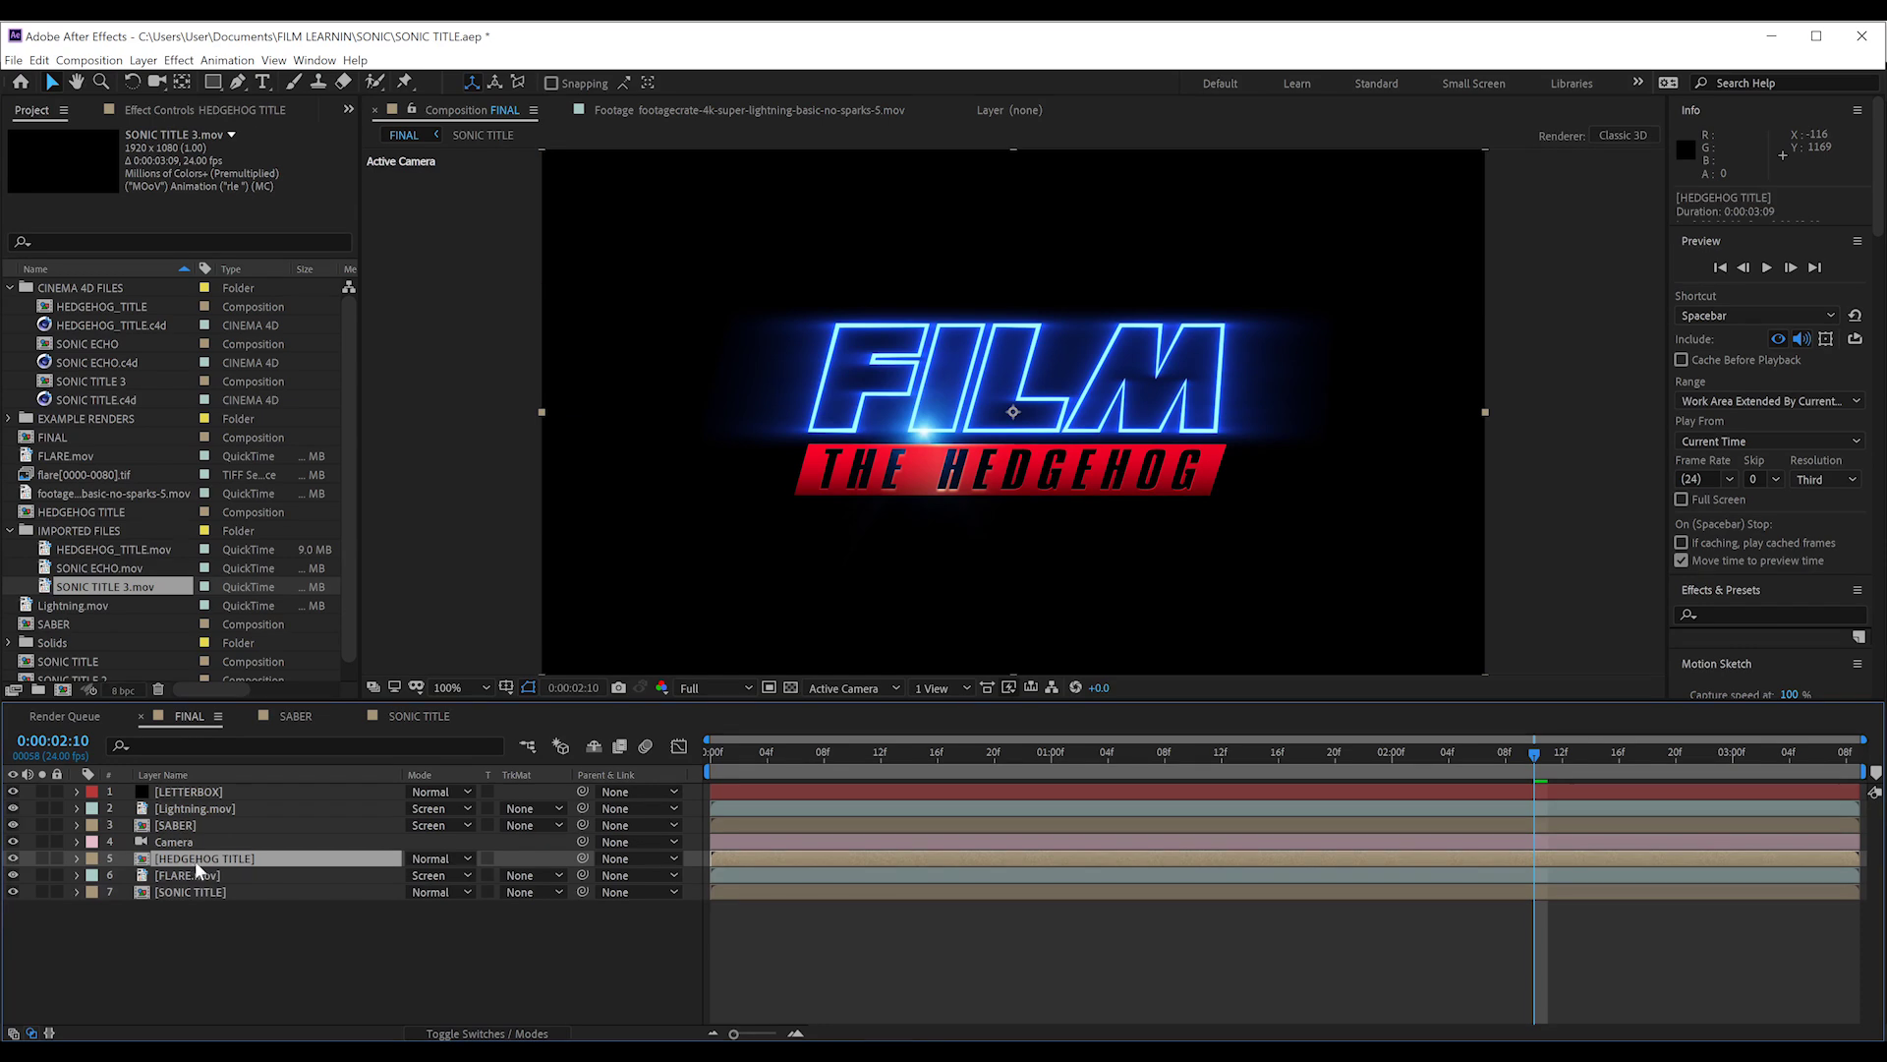
pyautogui.doubleClick(195, 859)
pyautogui.click(114, 547)
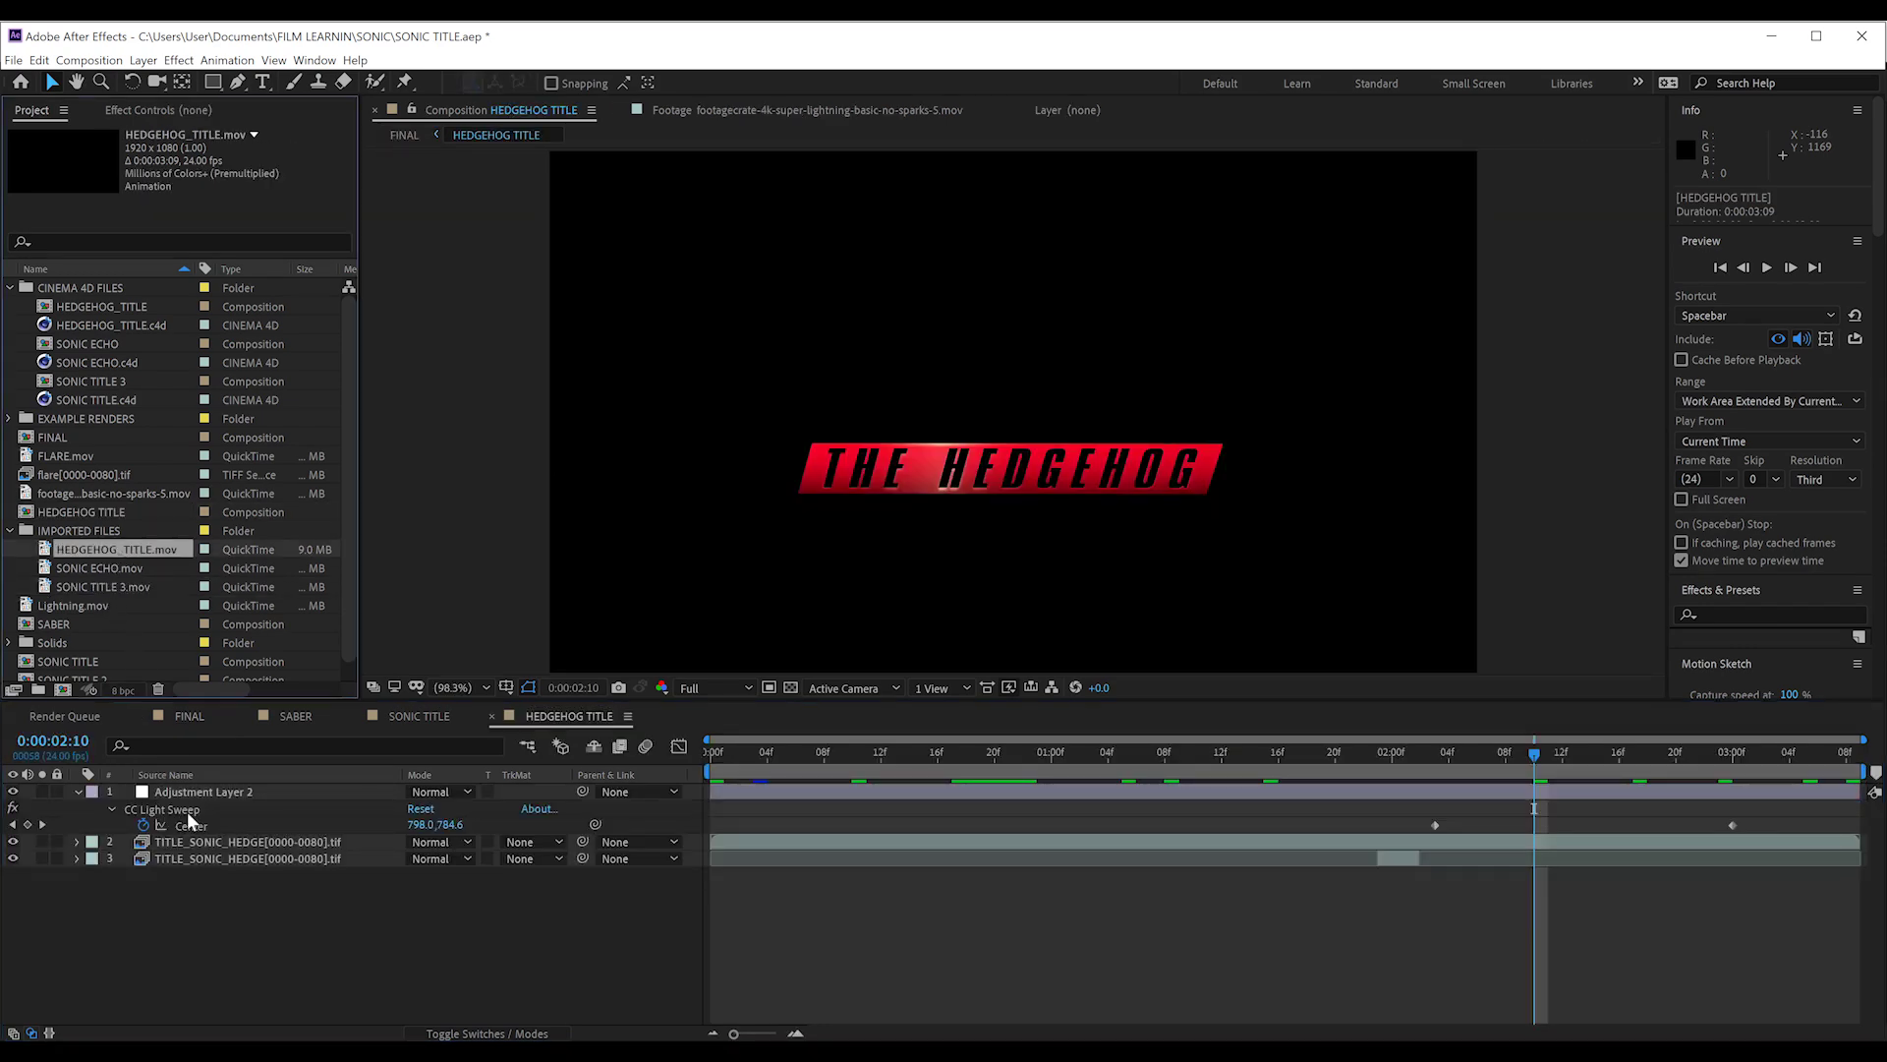
pyautogui.click(204, 841)
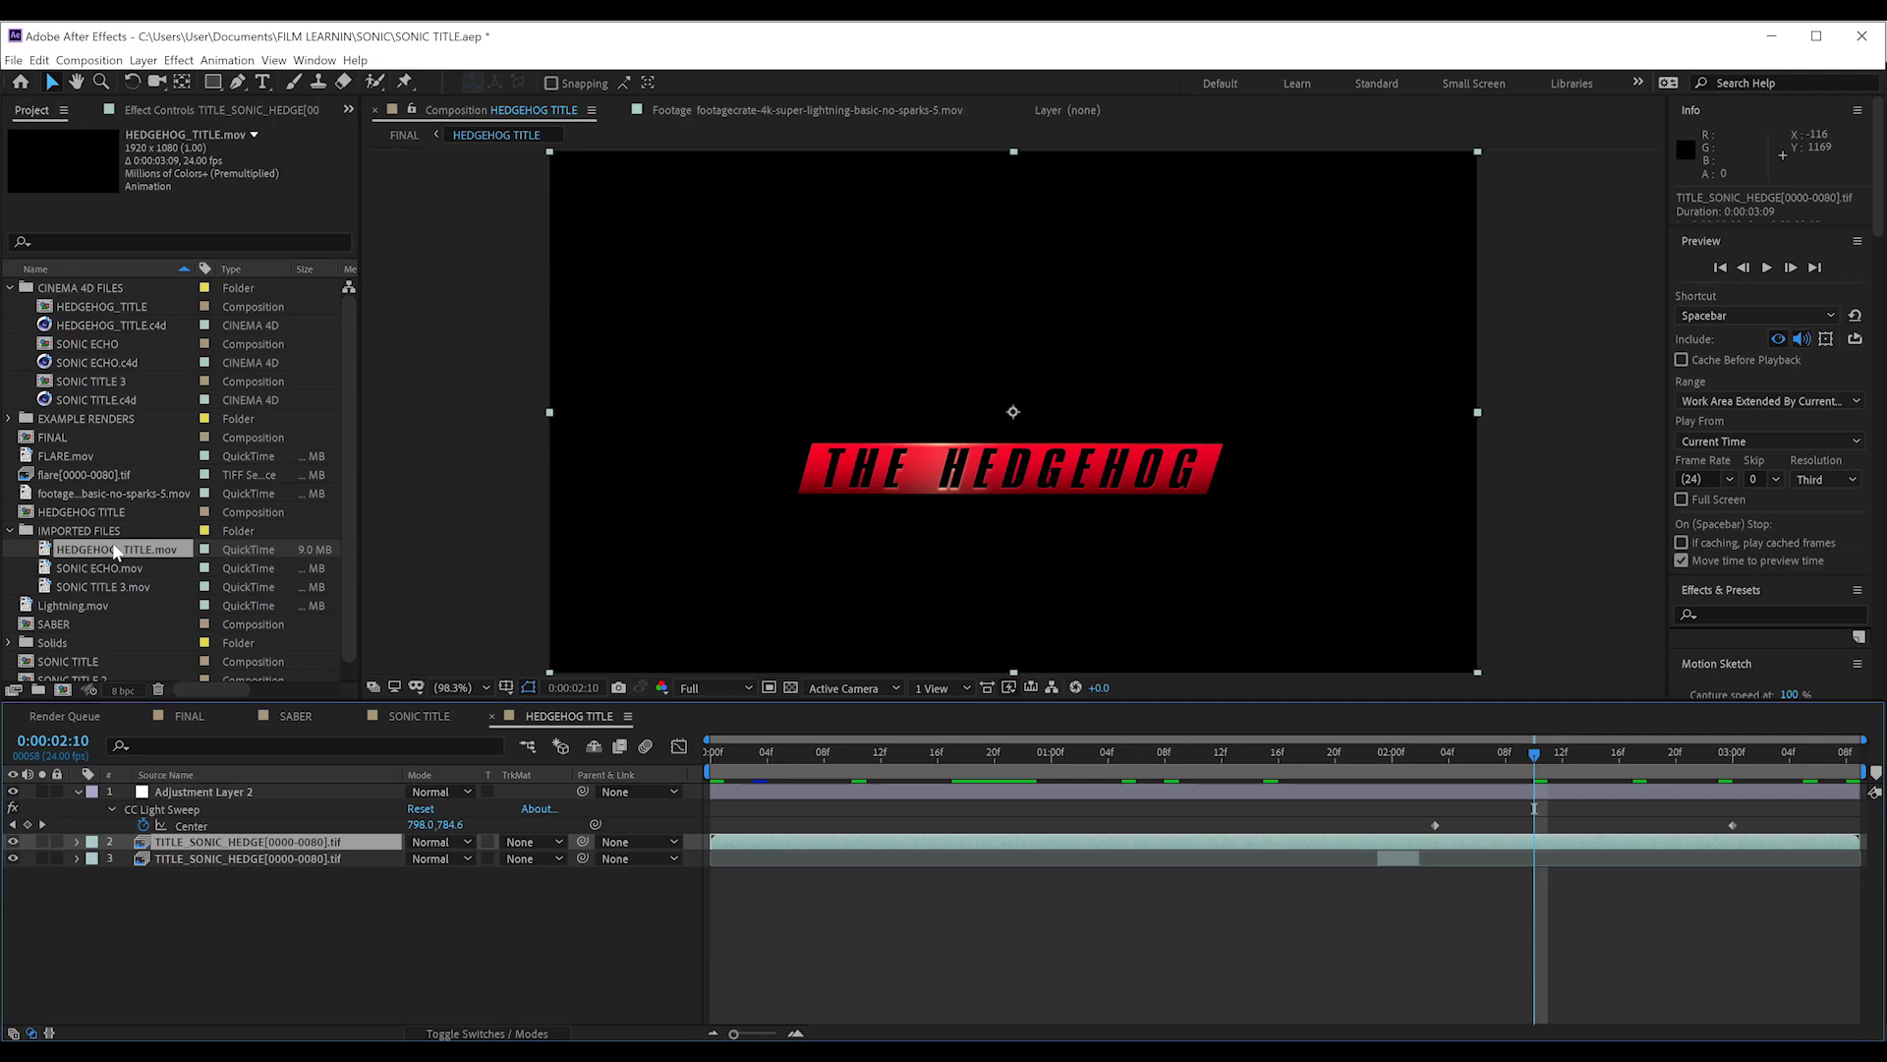
pyautogui.moveTo(114, 551); pyautogui.dragTo(222, 841)
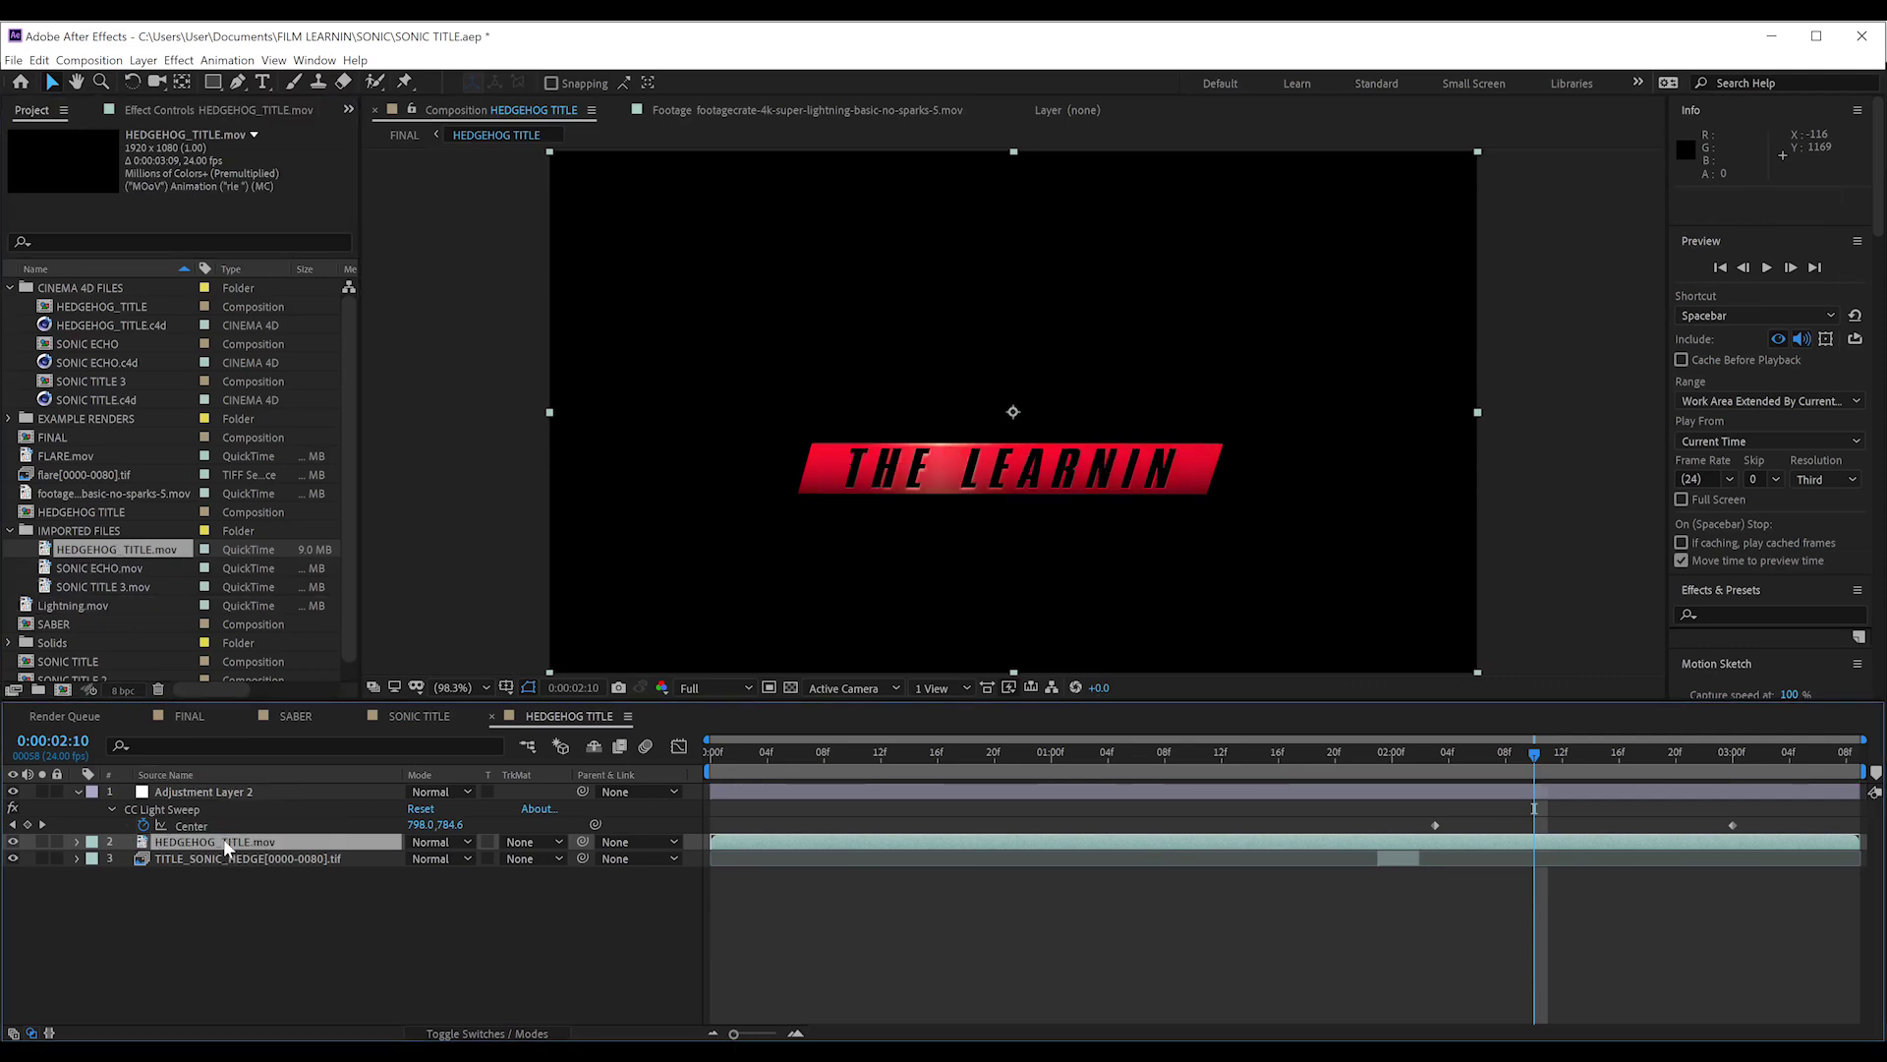
pyautogui.click(222, 857)
pyautogui.moveTo(116, 546); pyautogui.dragTo(214, 862)
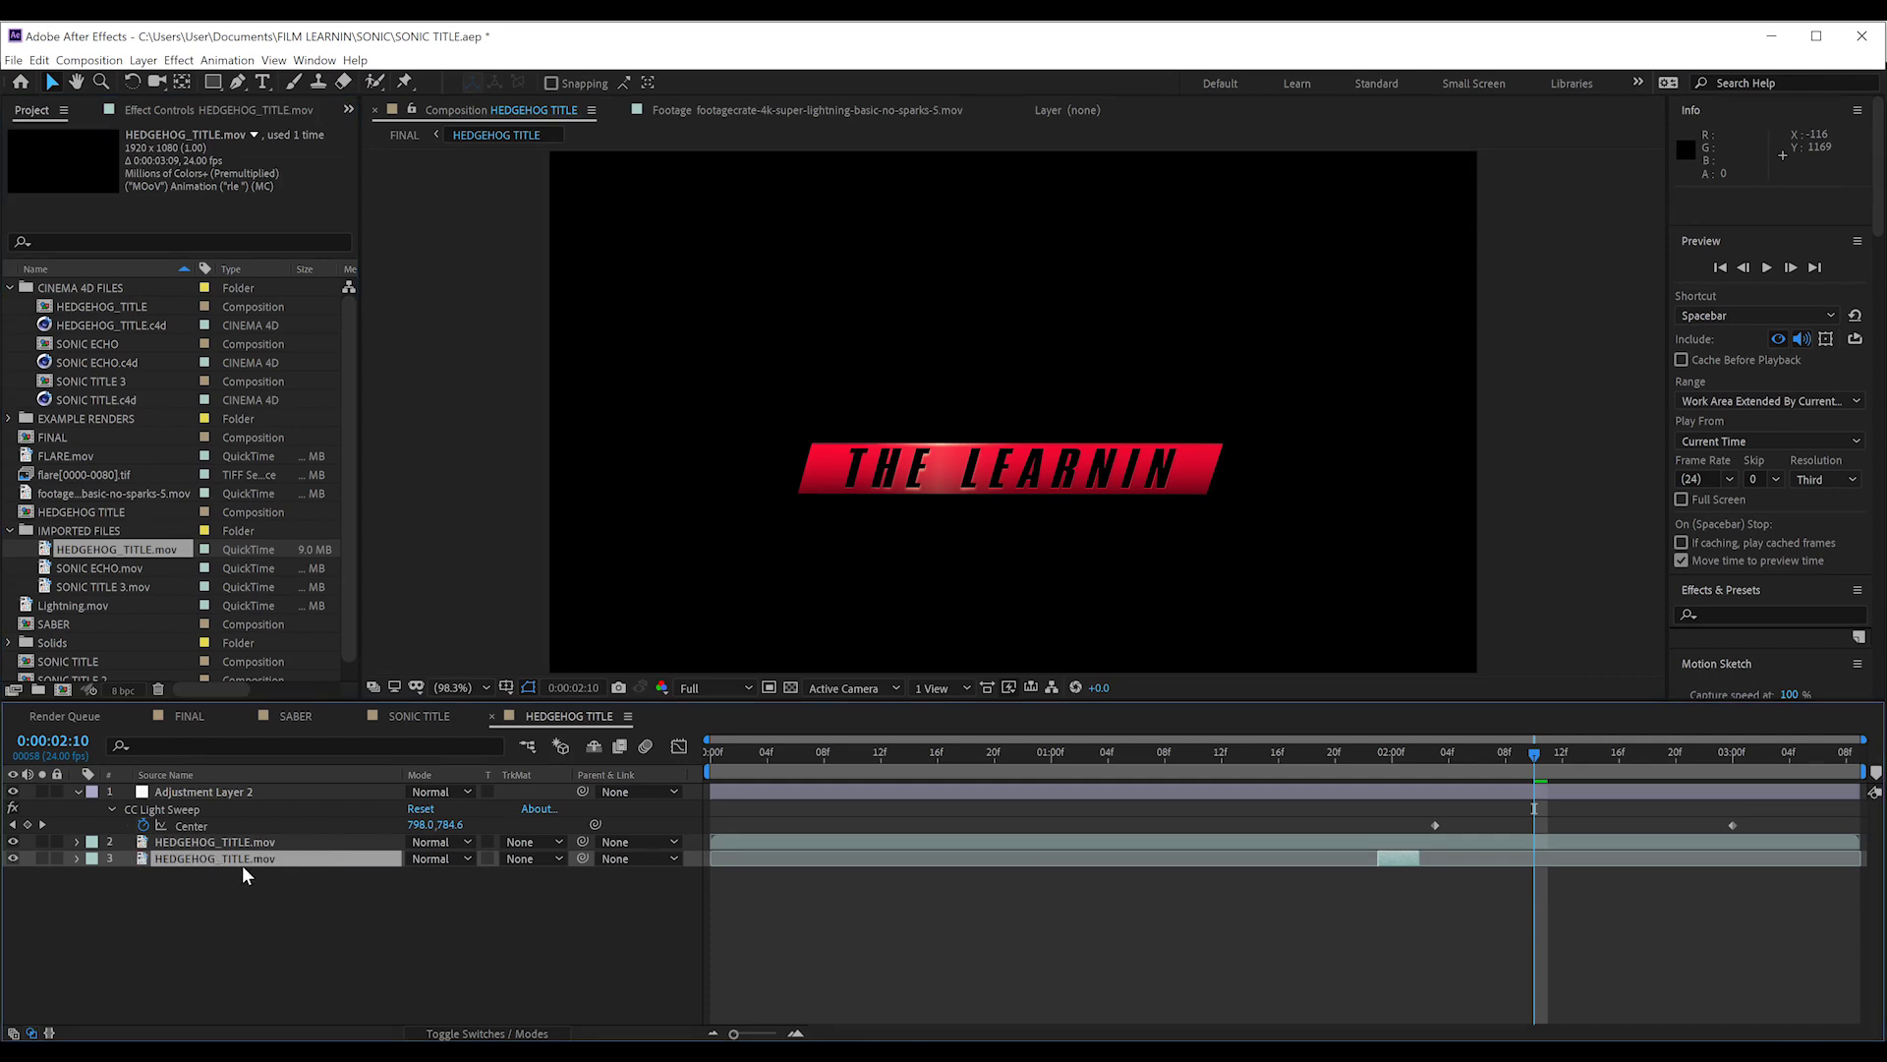
pyautogui.click(188, 717)
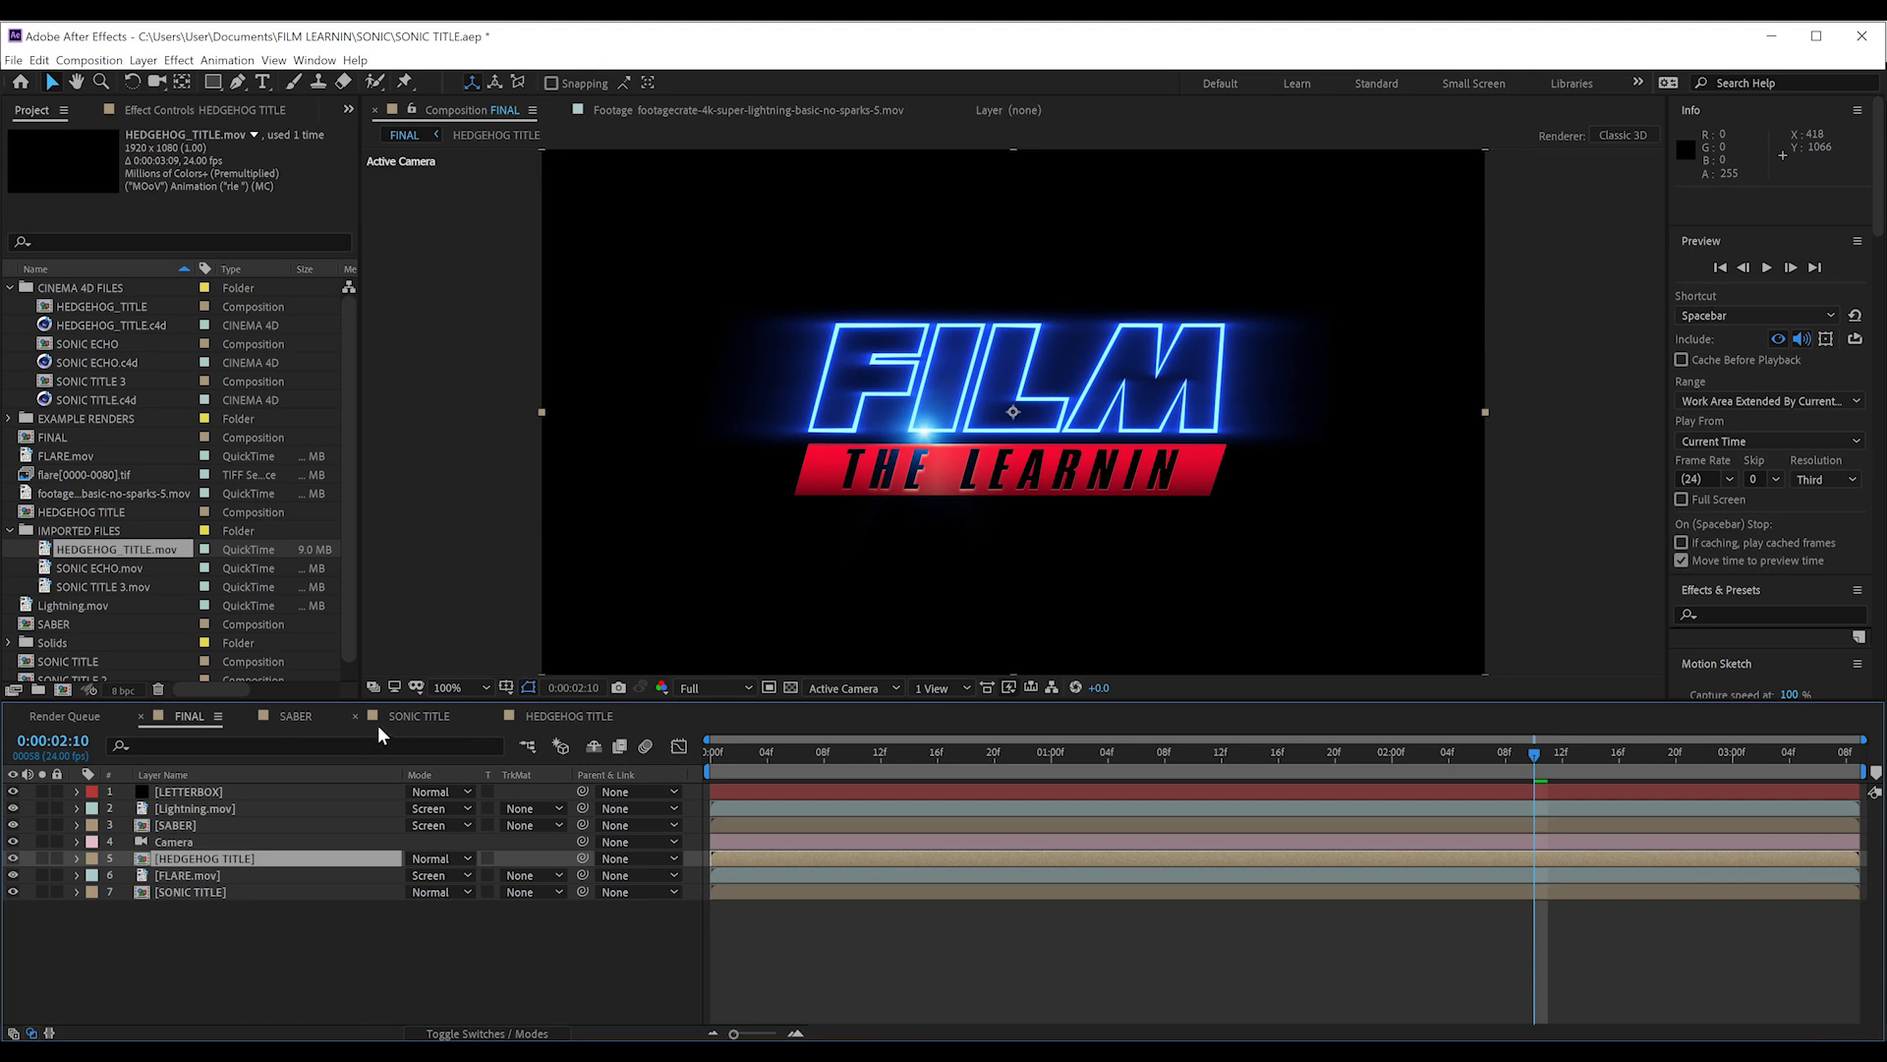
# Open the SABER composition, inspect the auto-traced layer's effects and preview playback.
pyautogui.click(309, 714)
pyautogui.click(252, 811)
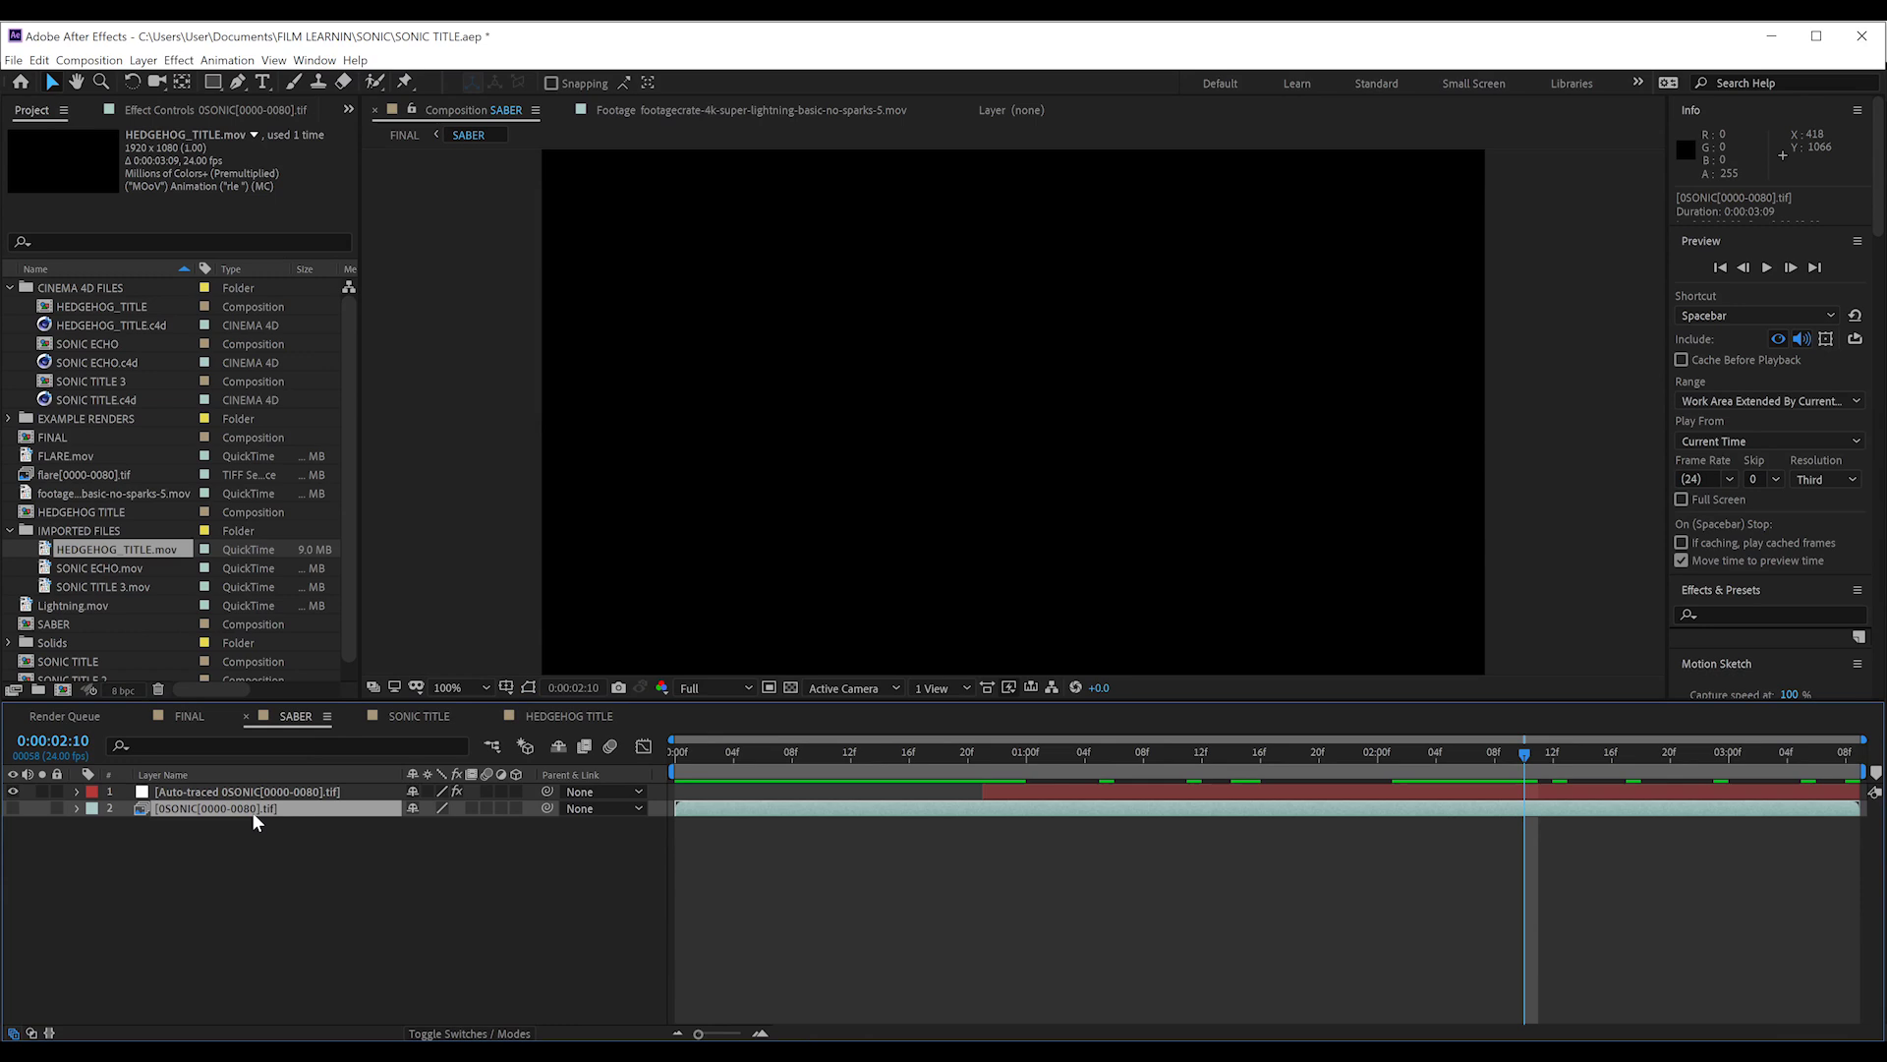
pyautogui.click(218, 792)
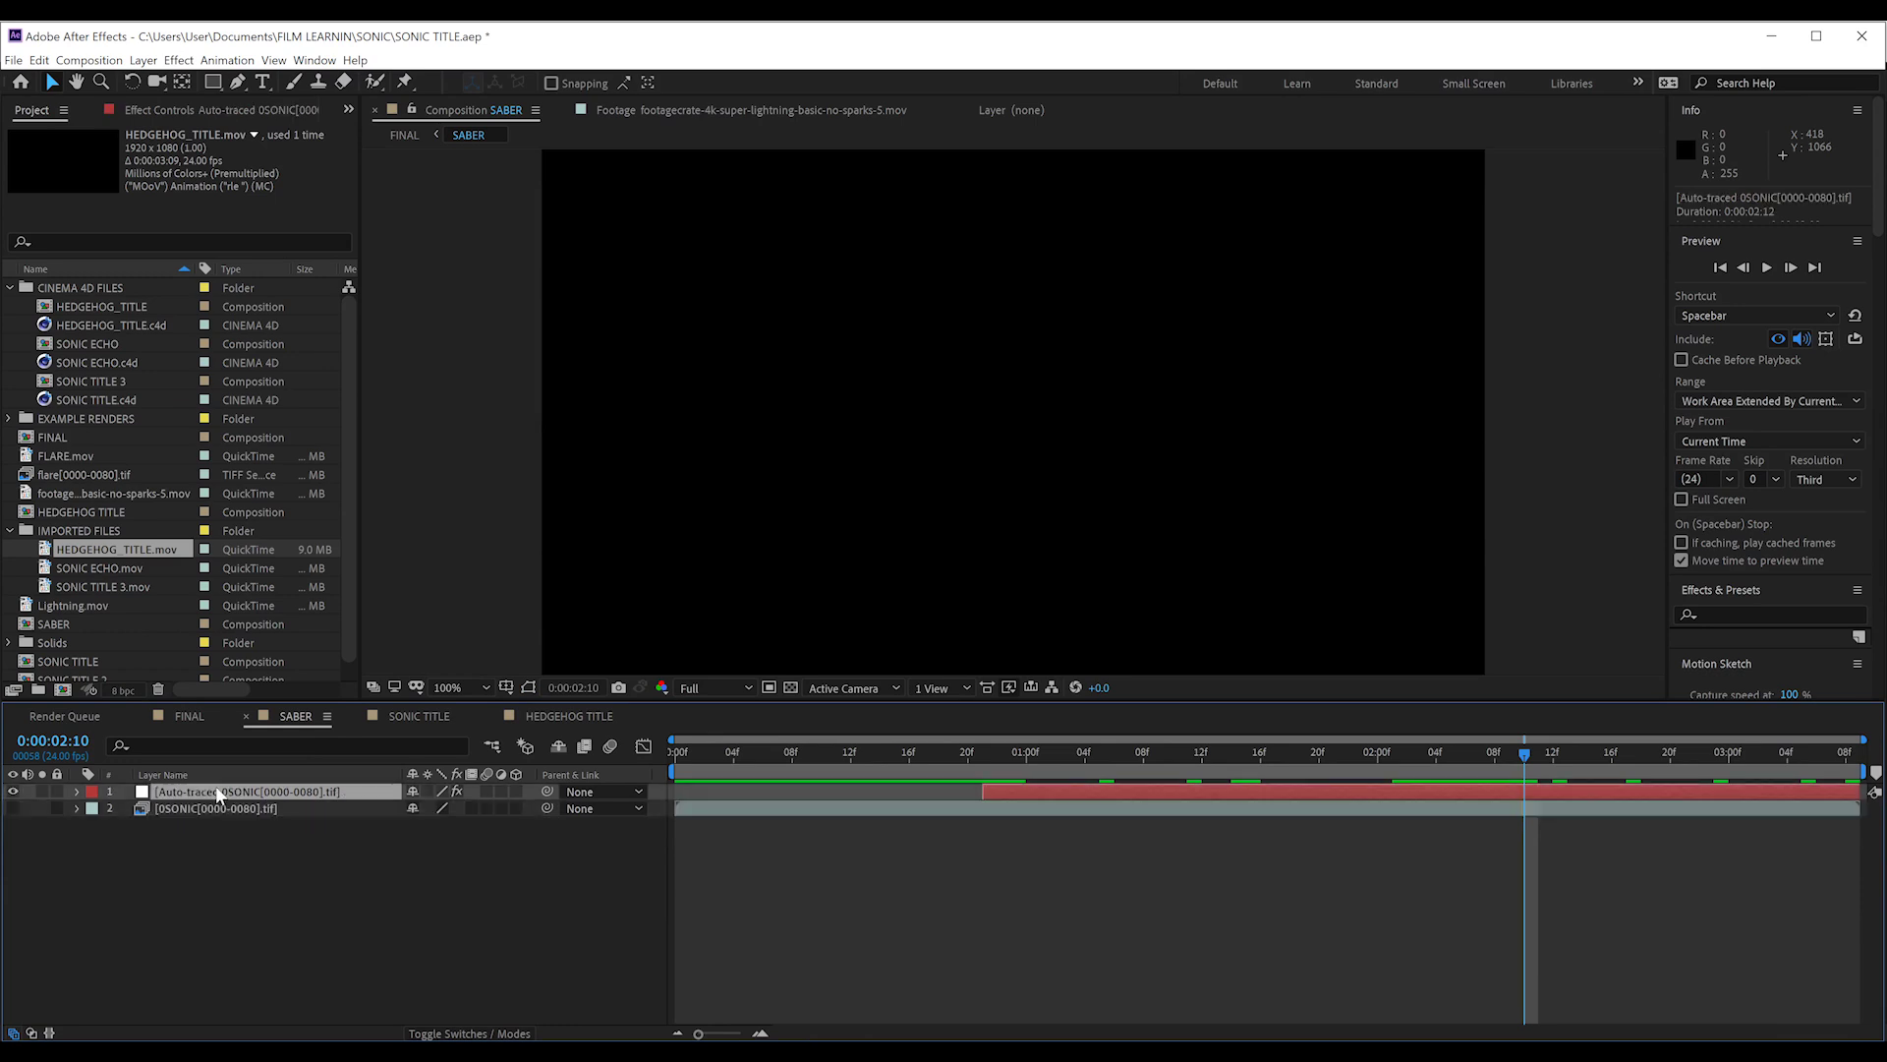
pyautogui.click(198, 106)
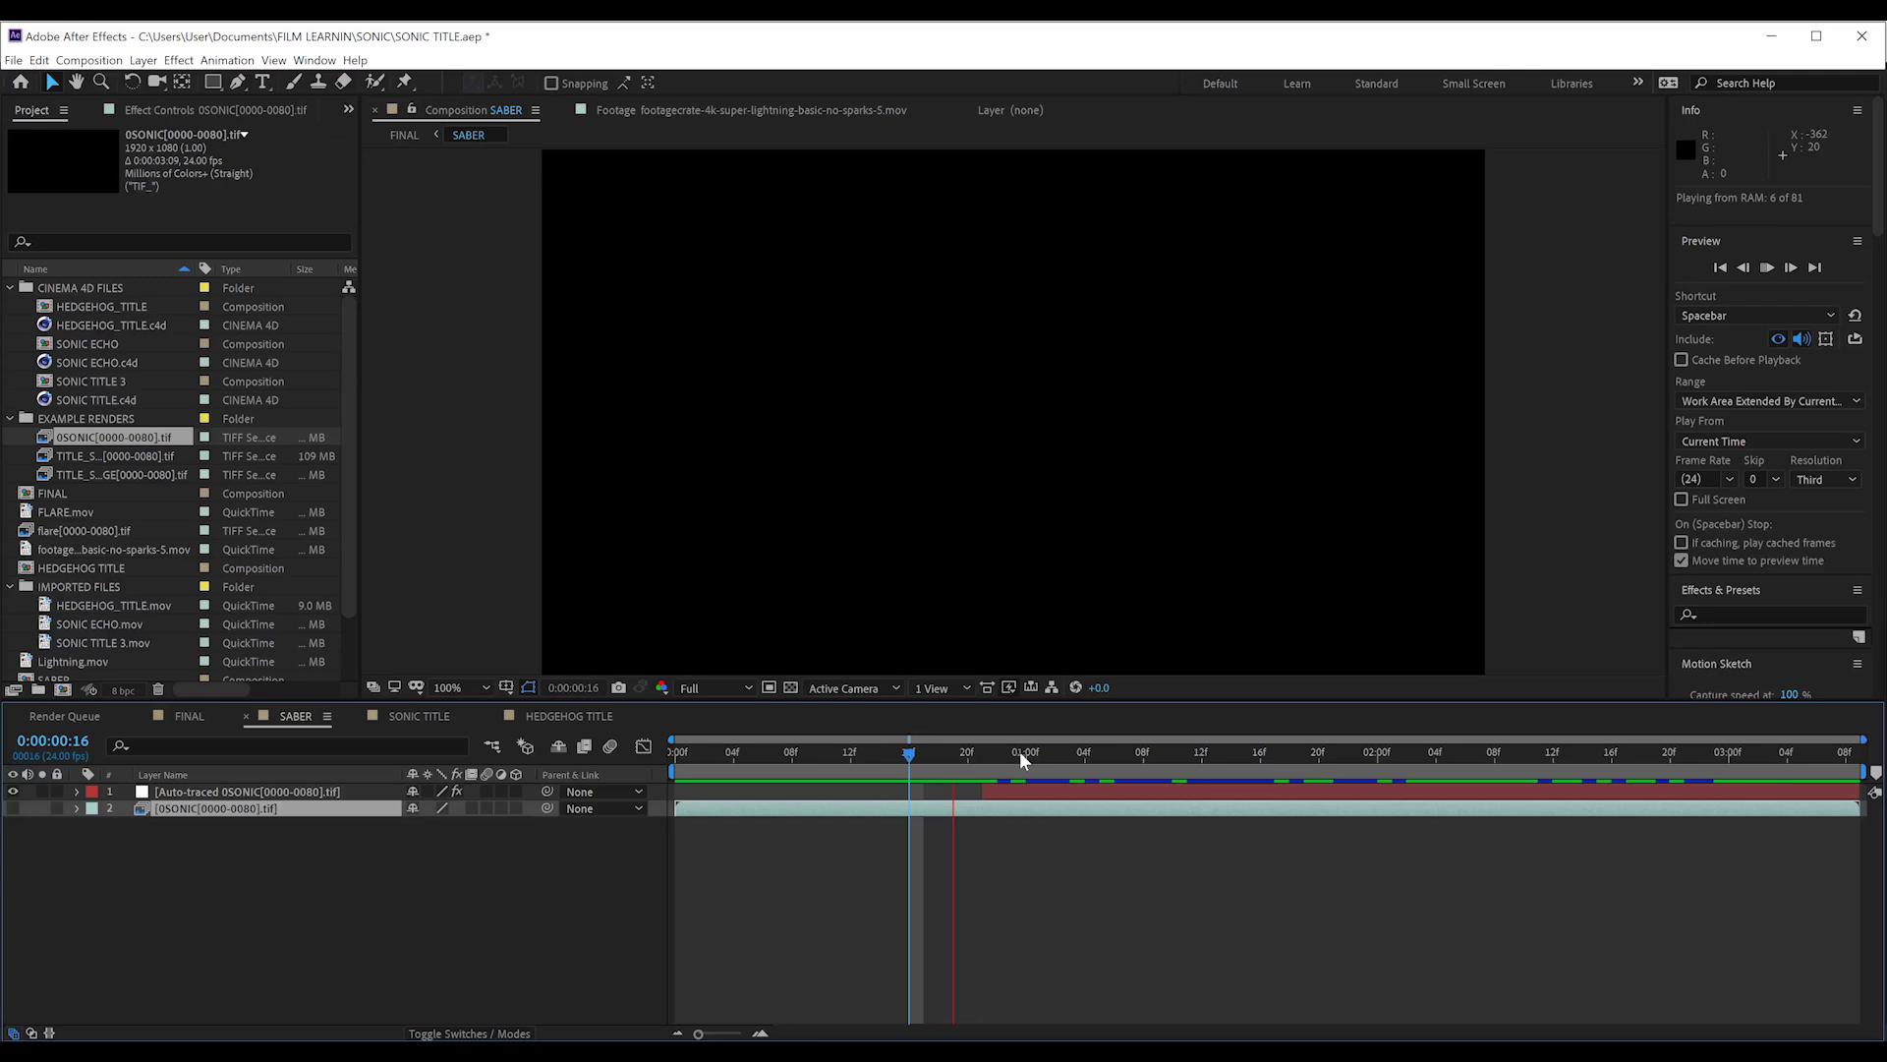
pyautogui.press('space')
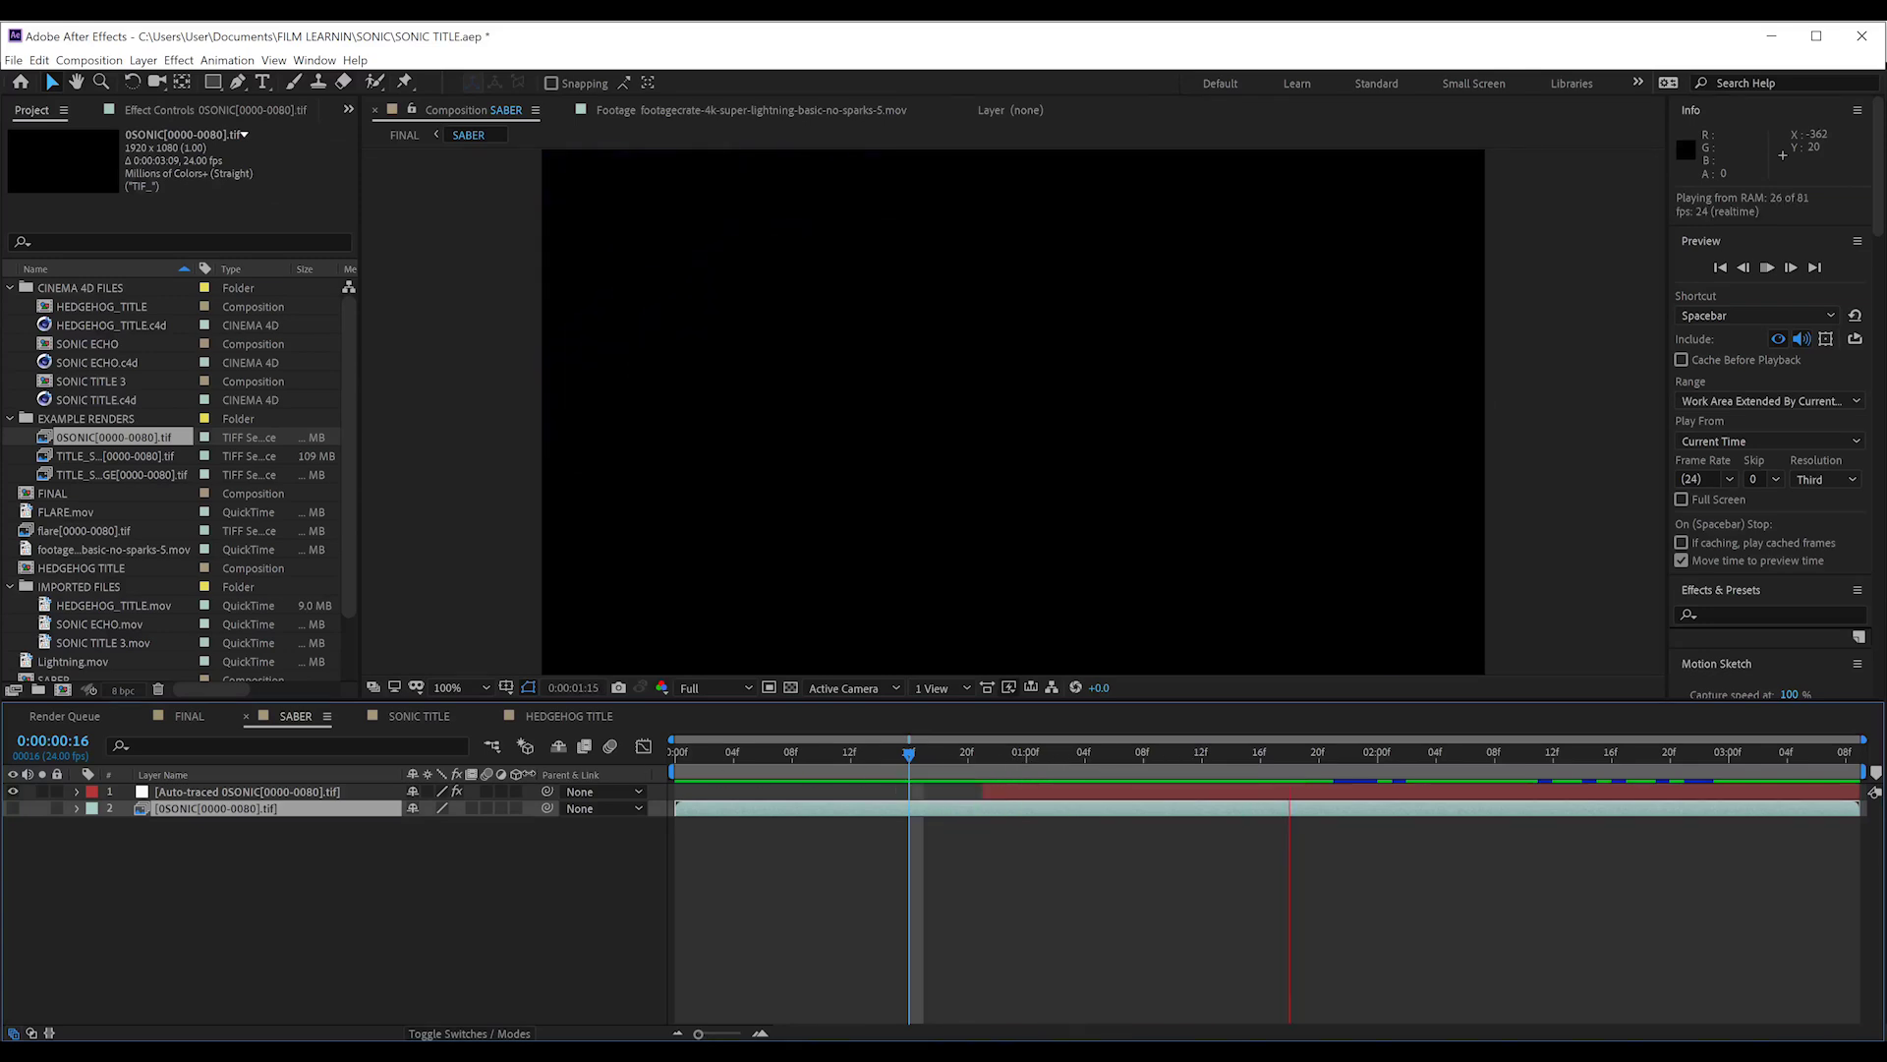
pyautogui.press('space')
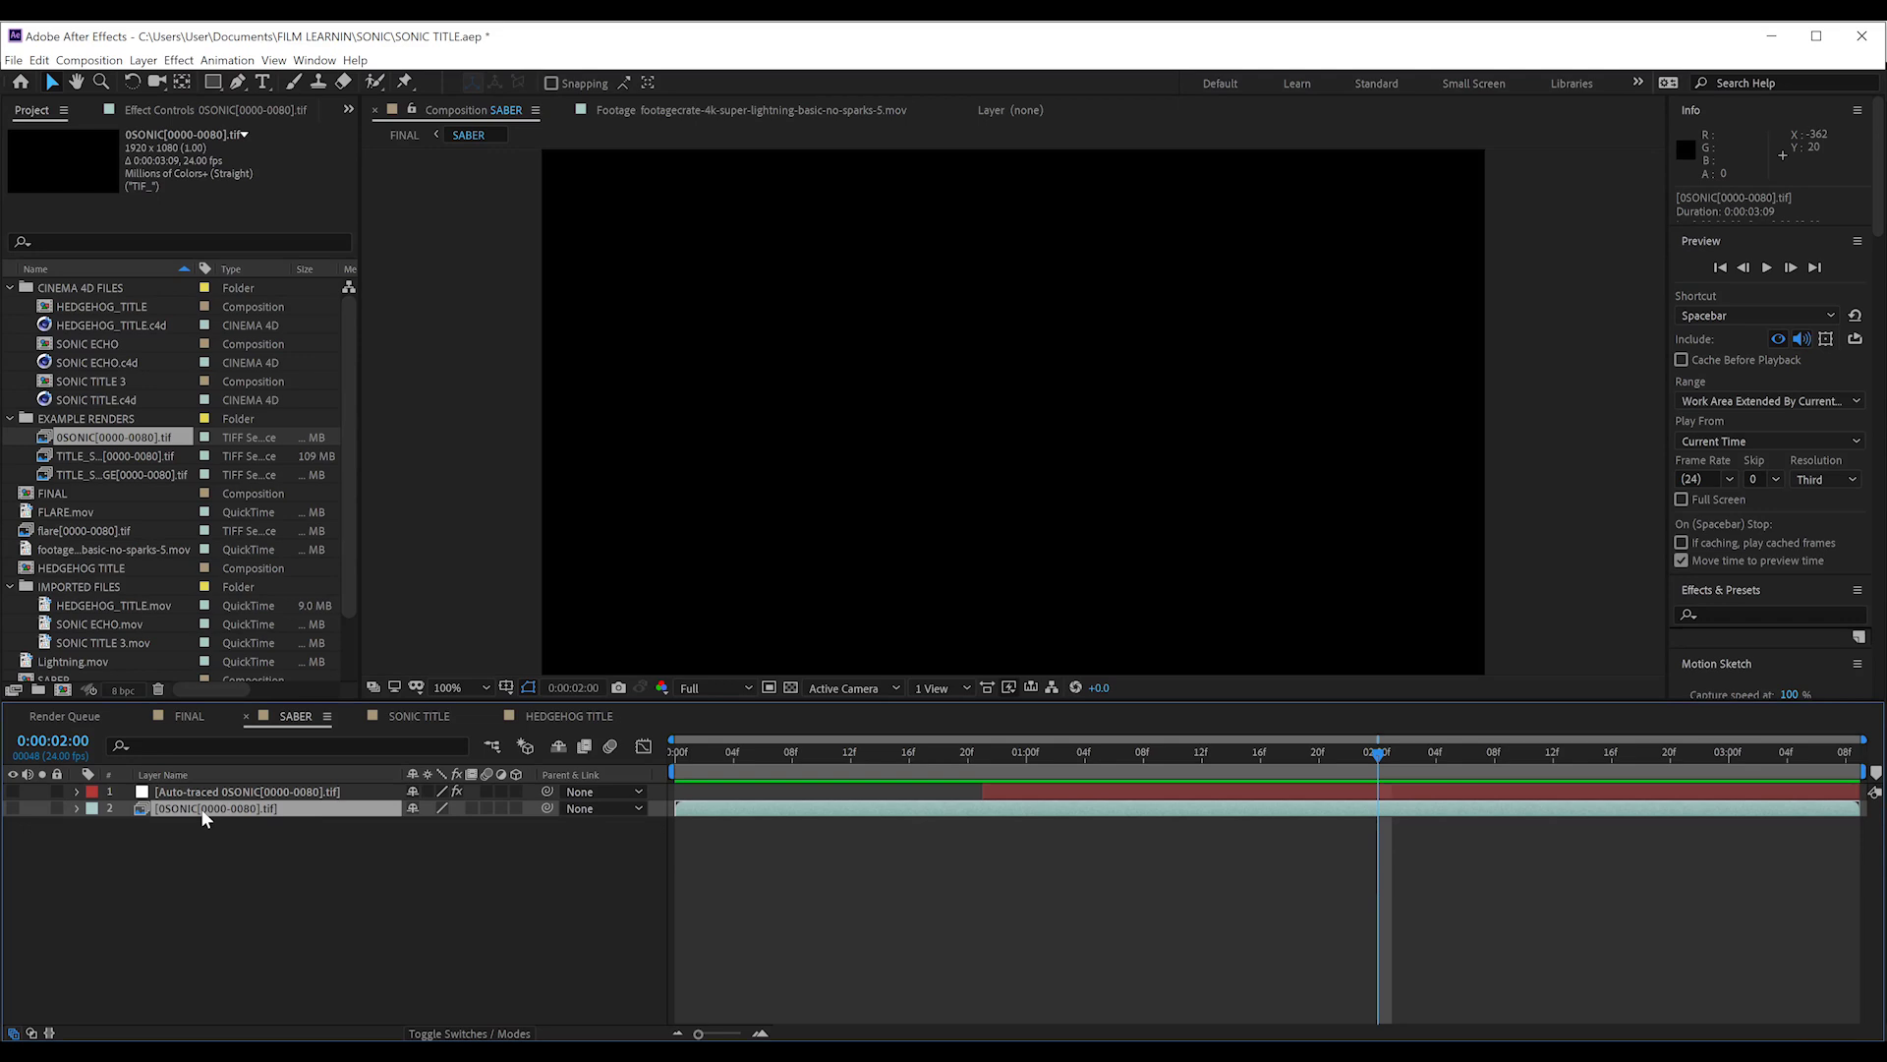
# Replace layer 2's 0SONIC TIFF sequence source with SONIC TITLE 3.mov.
pyautogui.click(10, 420)
pyautogui.click(114, 587)
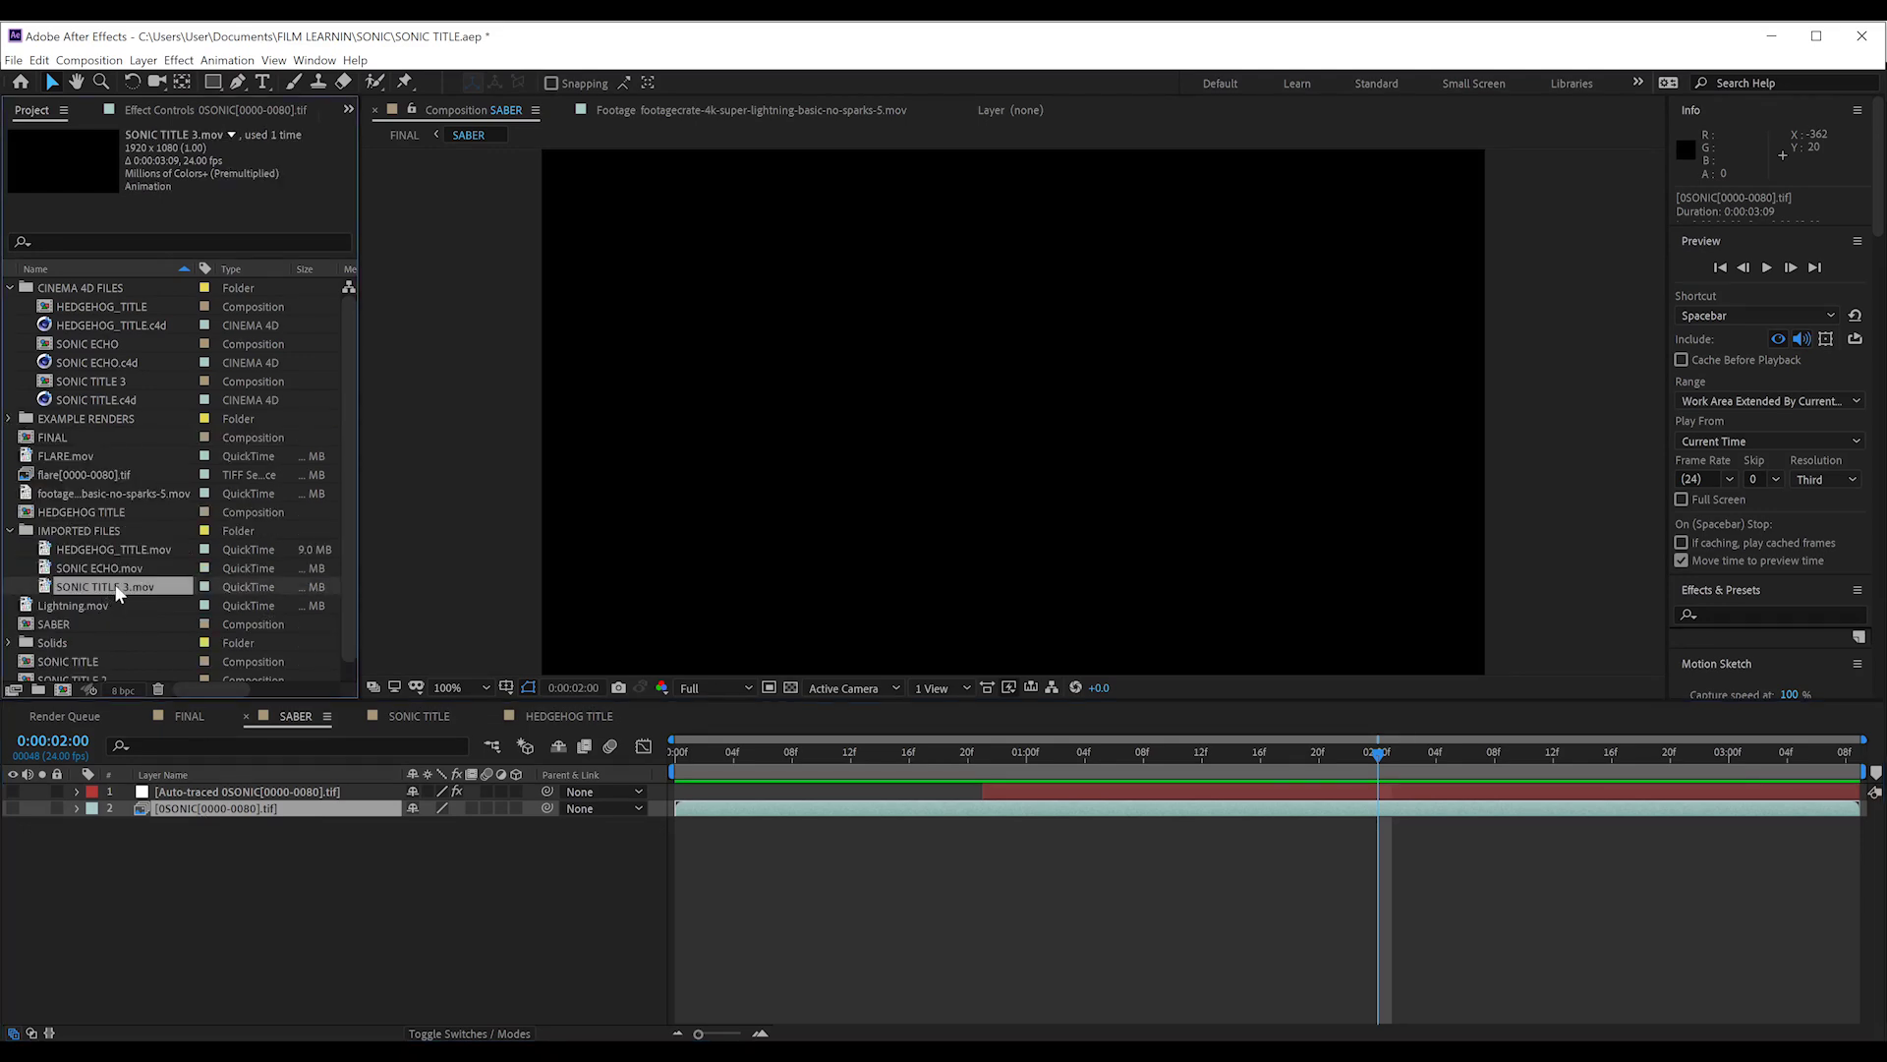
pyautogui.moveTo(225, 818); pyautogui.dragTo(227, 816)
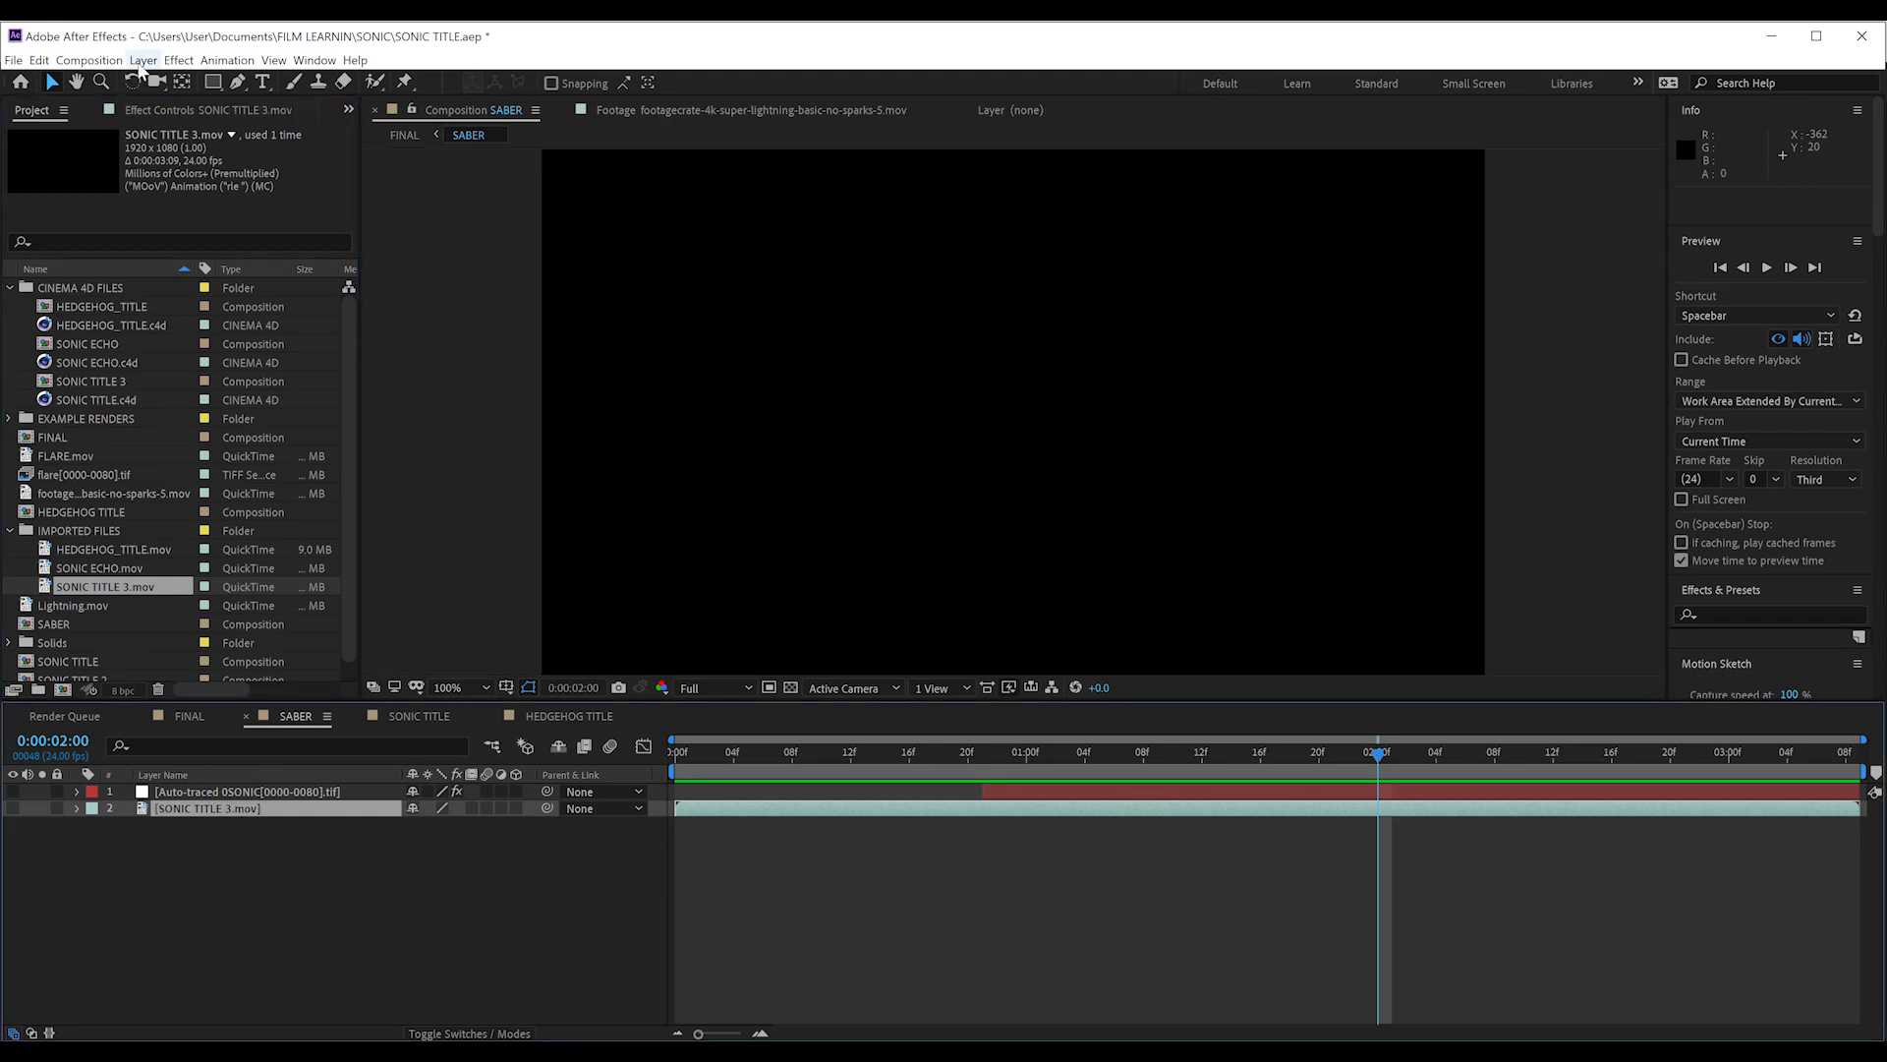
# Auto-trace the SONIC TITLE 3.mov layer with default settings to outline the FILM letters.
pyautogui.click(143, 59)
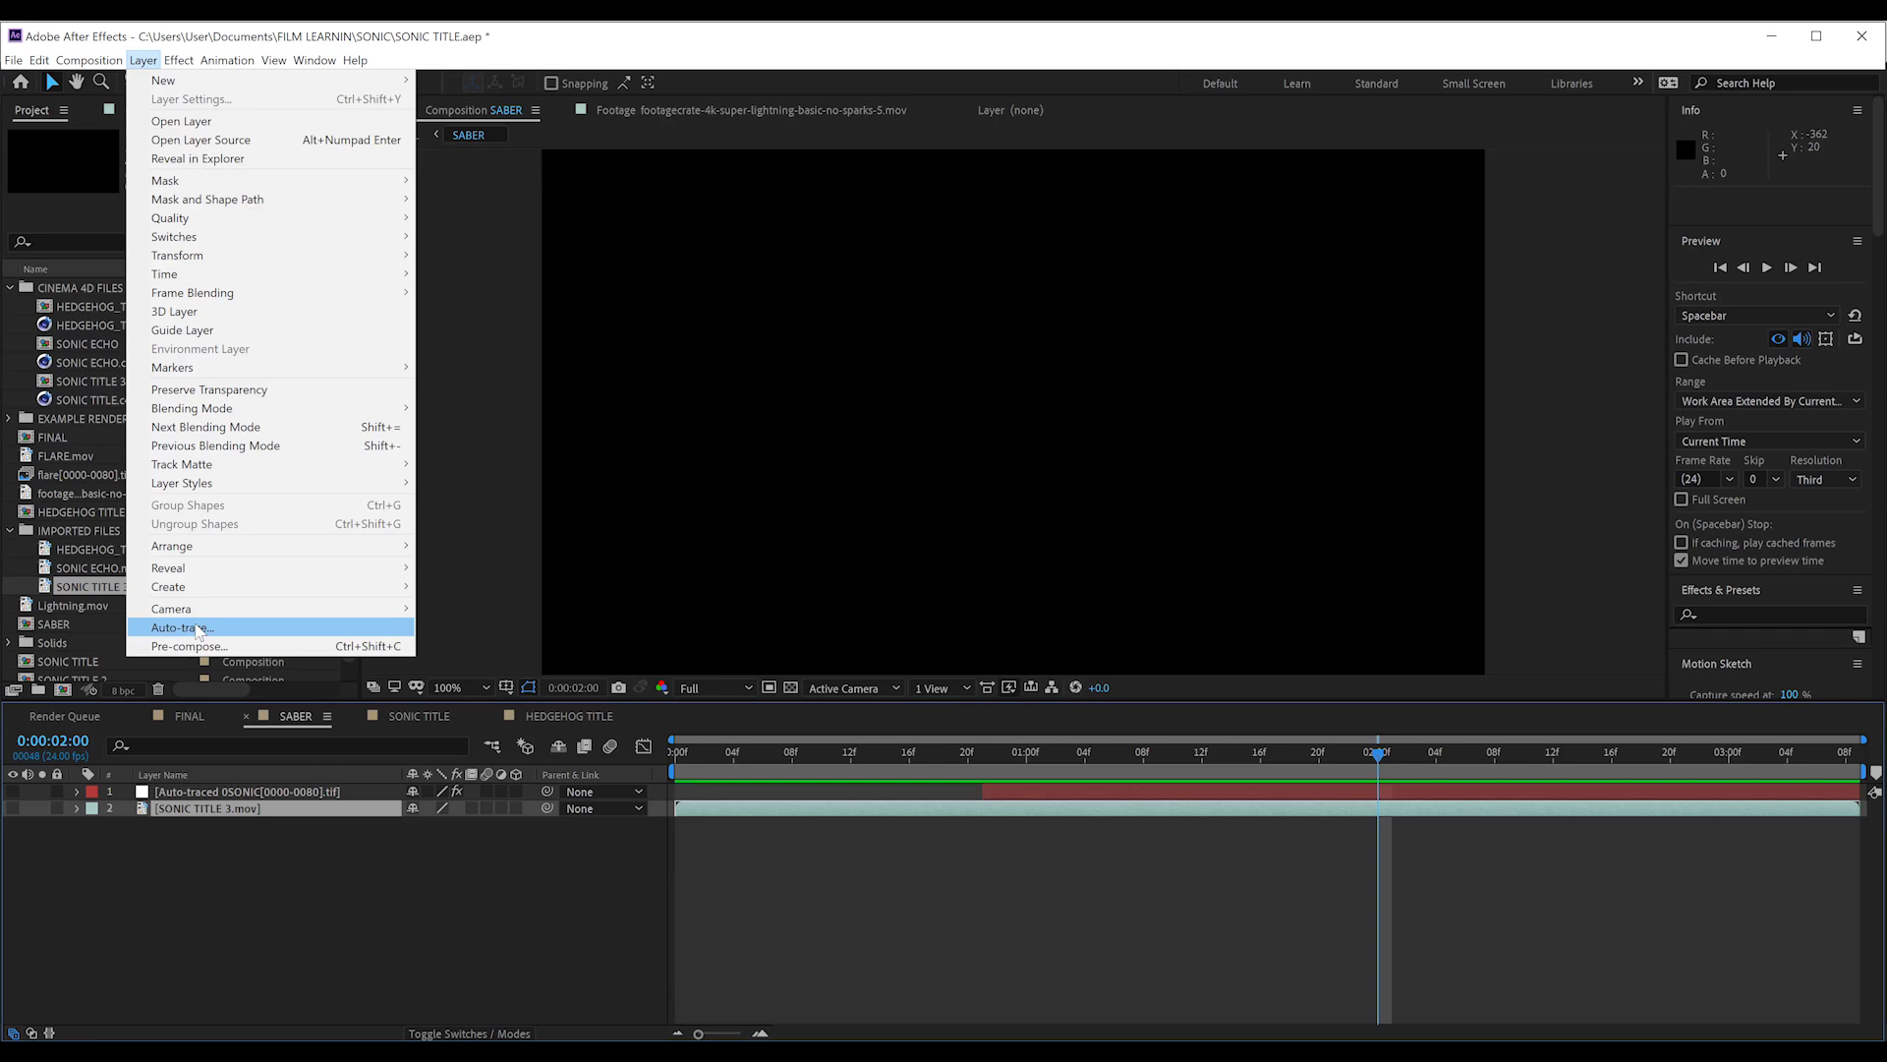
pyautogui.click(196, 628)
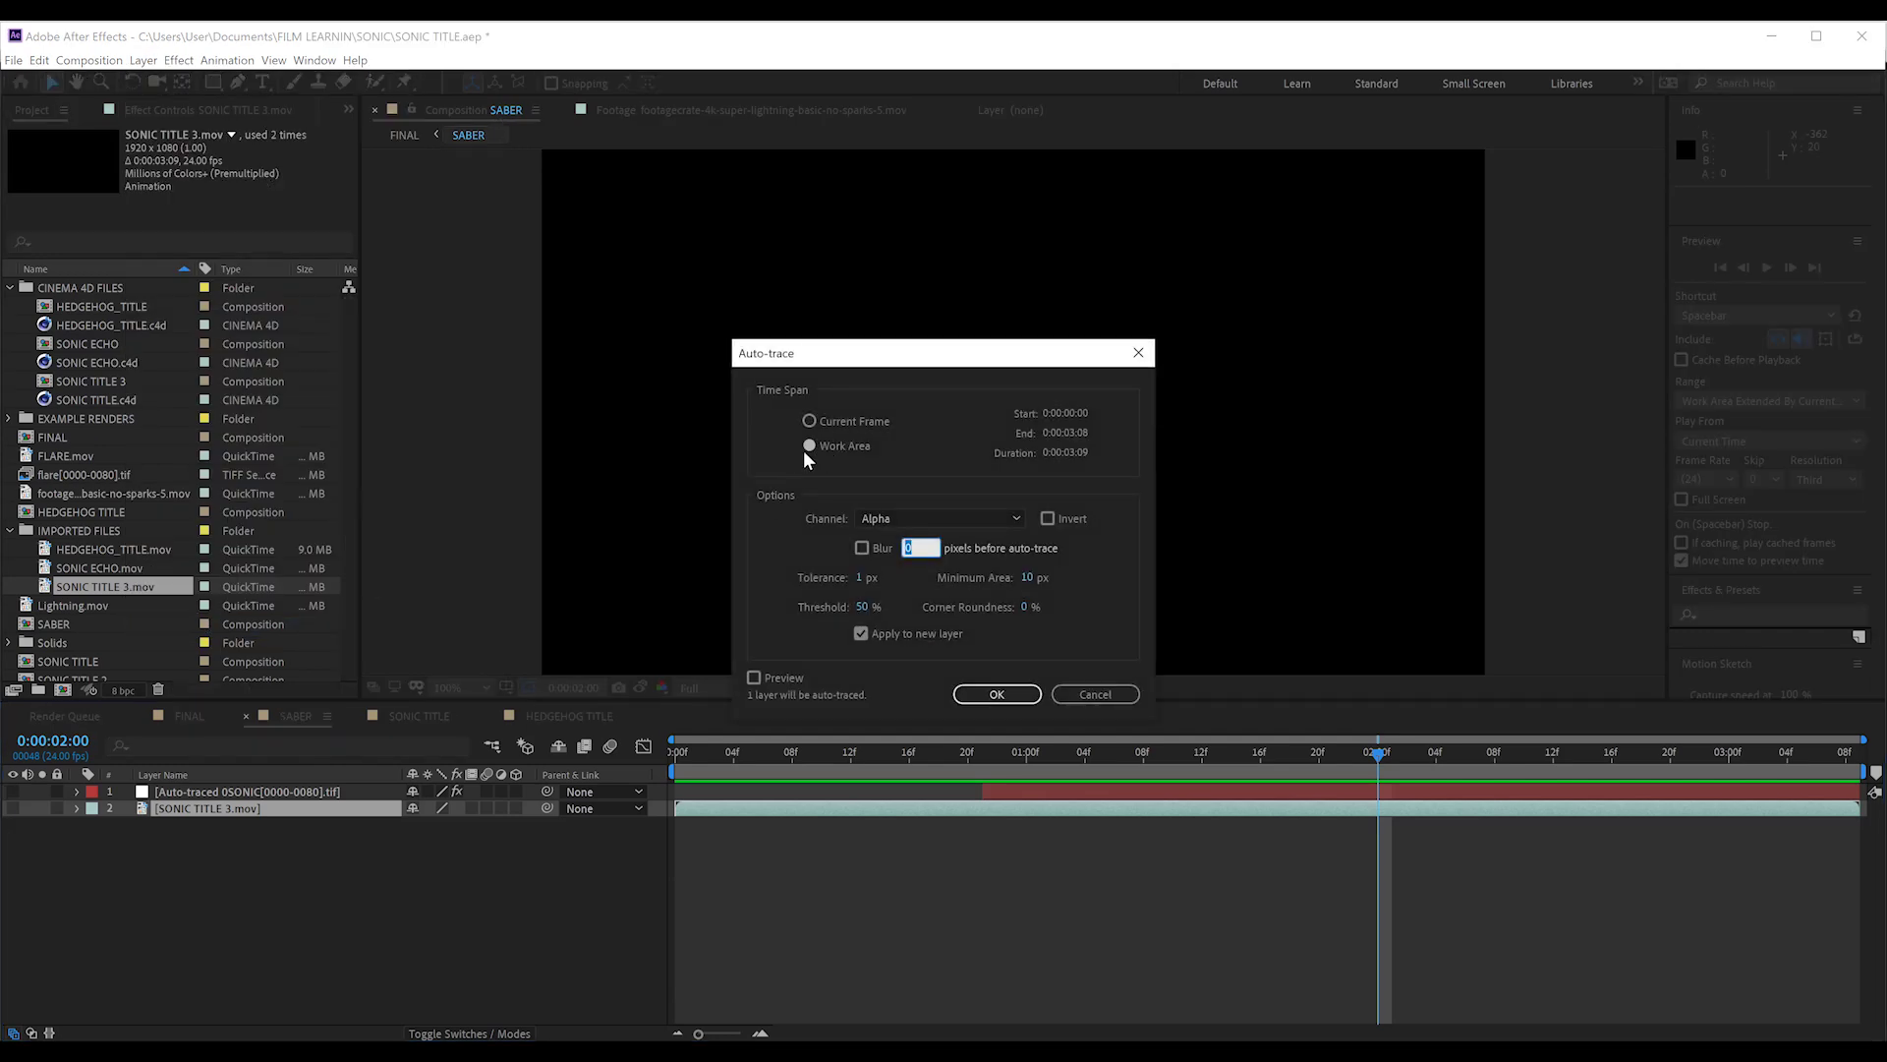
pyautogui.click(997, 694)
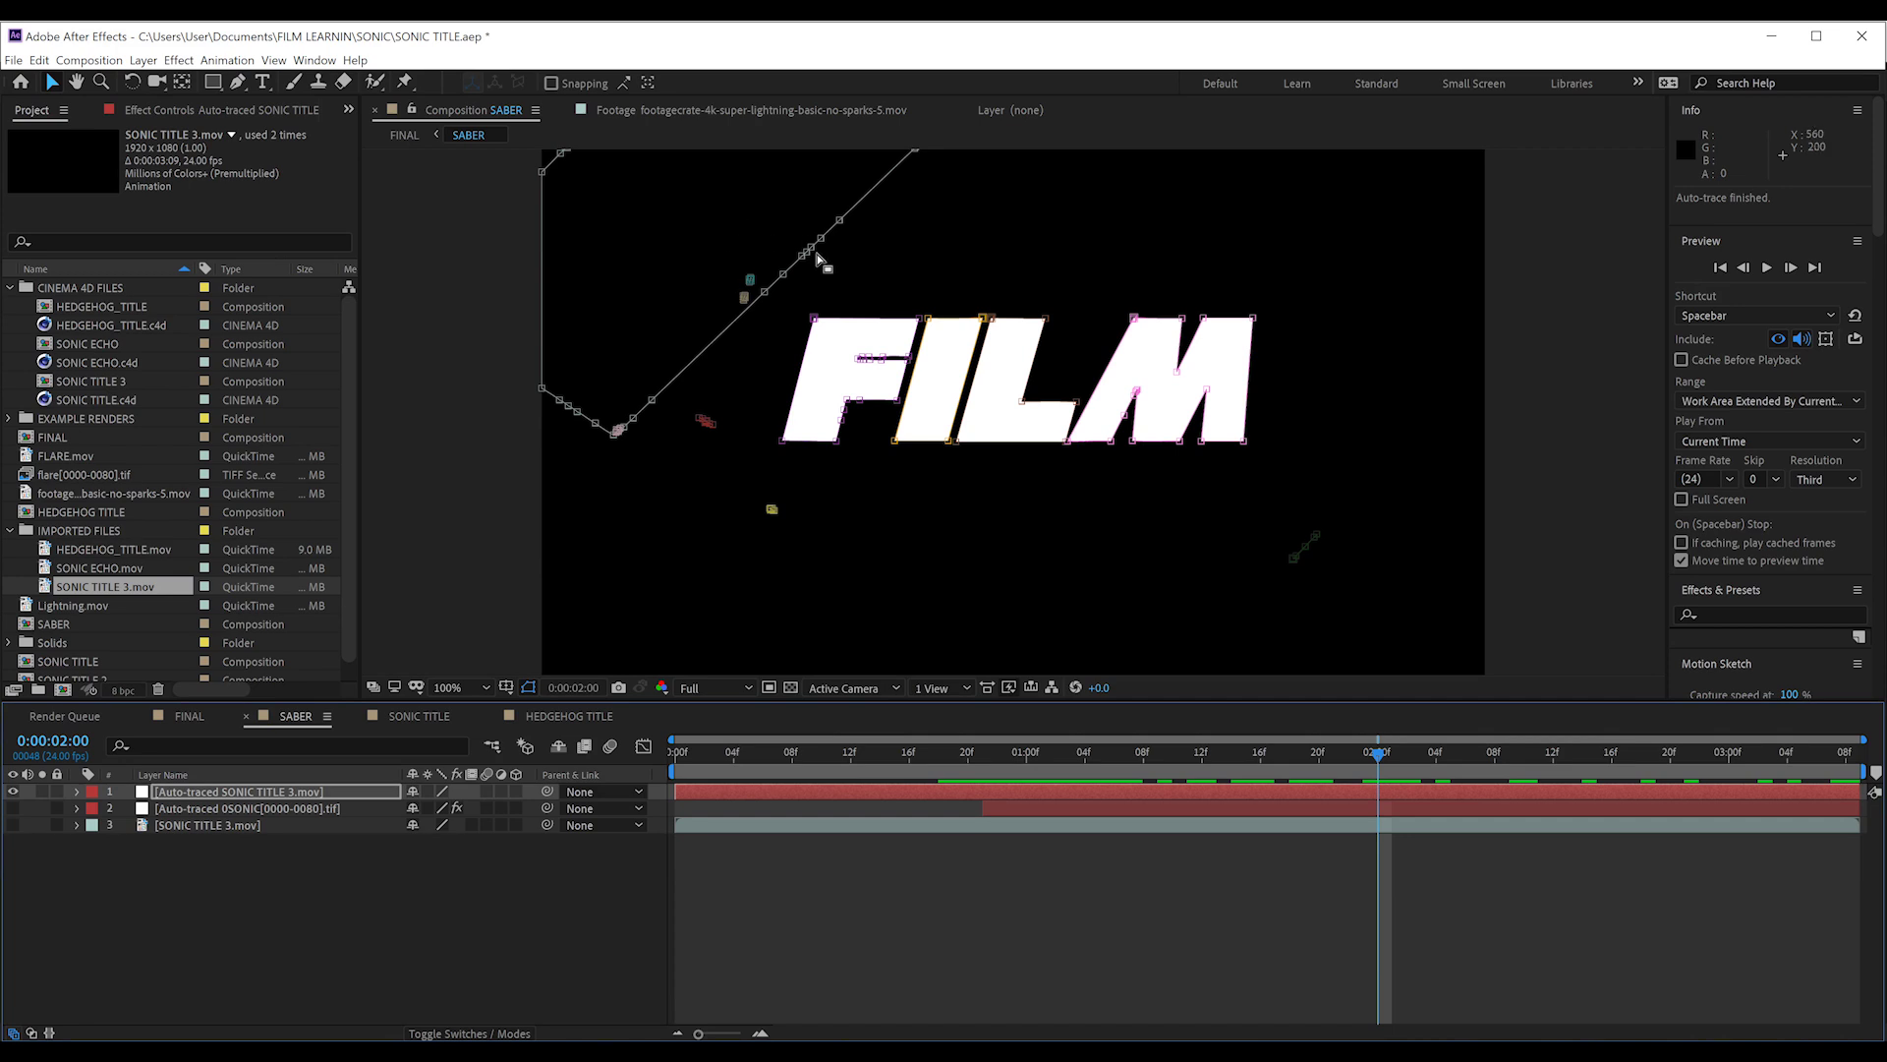
# Reveal the auto-traced layer's masks and delete Masks 11 and 10.
pyautogui.moveTo(964, 759); pyautogui.dragTo(1026, 762)
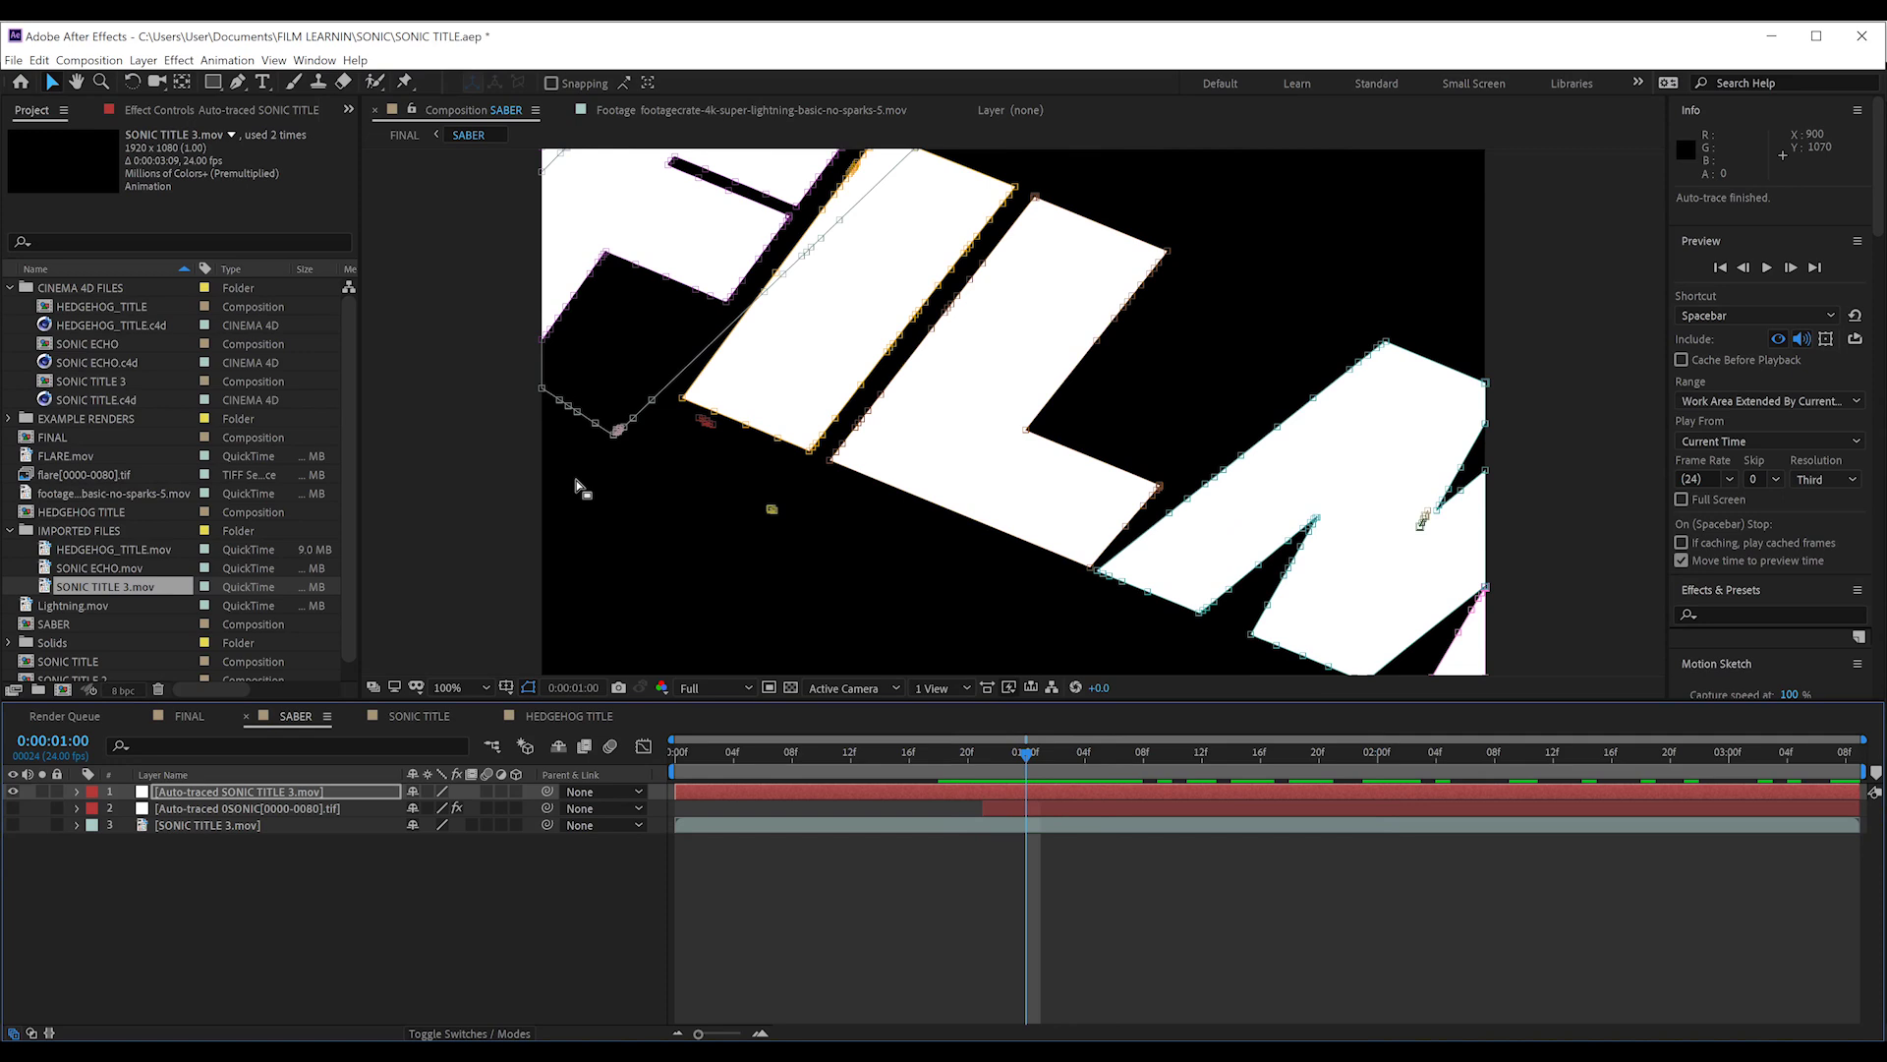
pyautogui.click(316, 794)
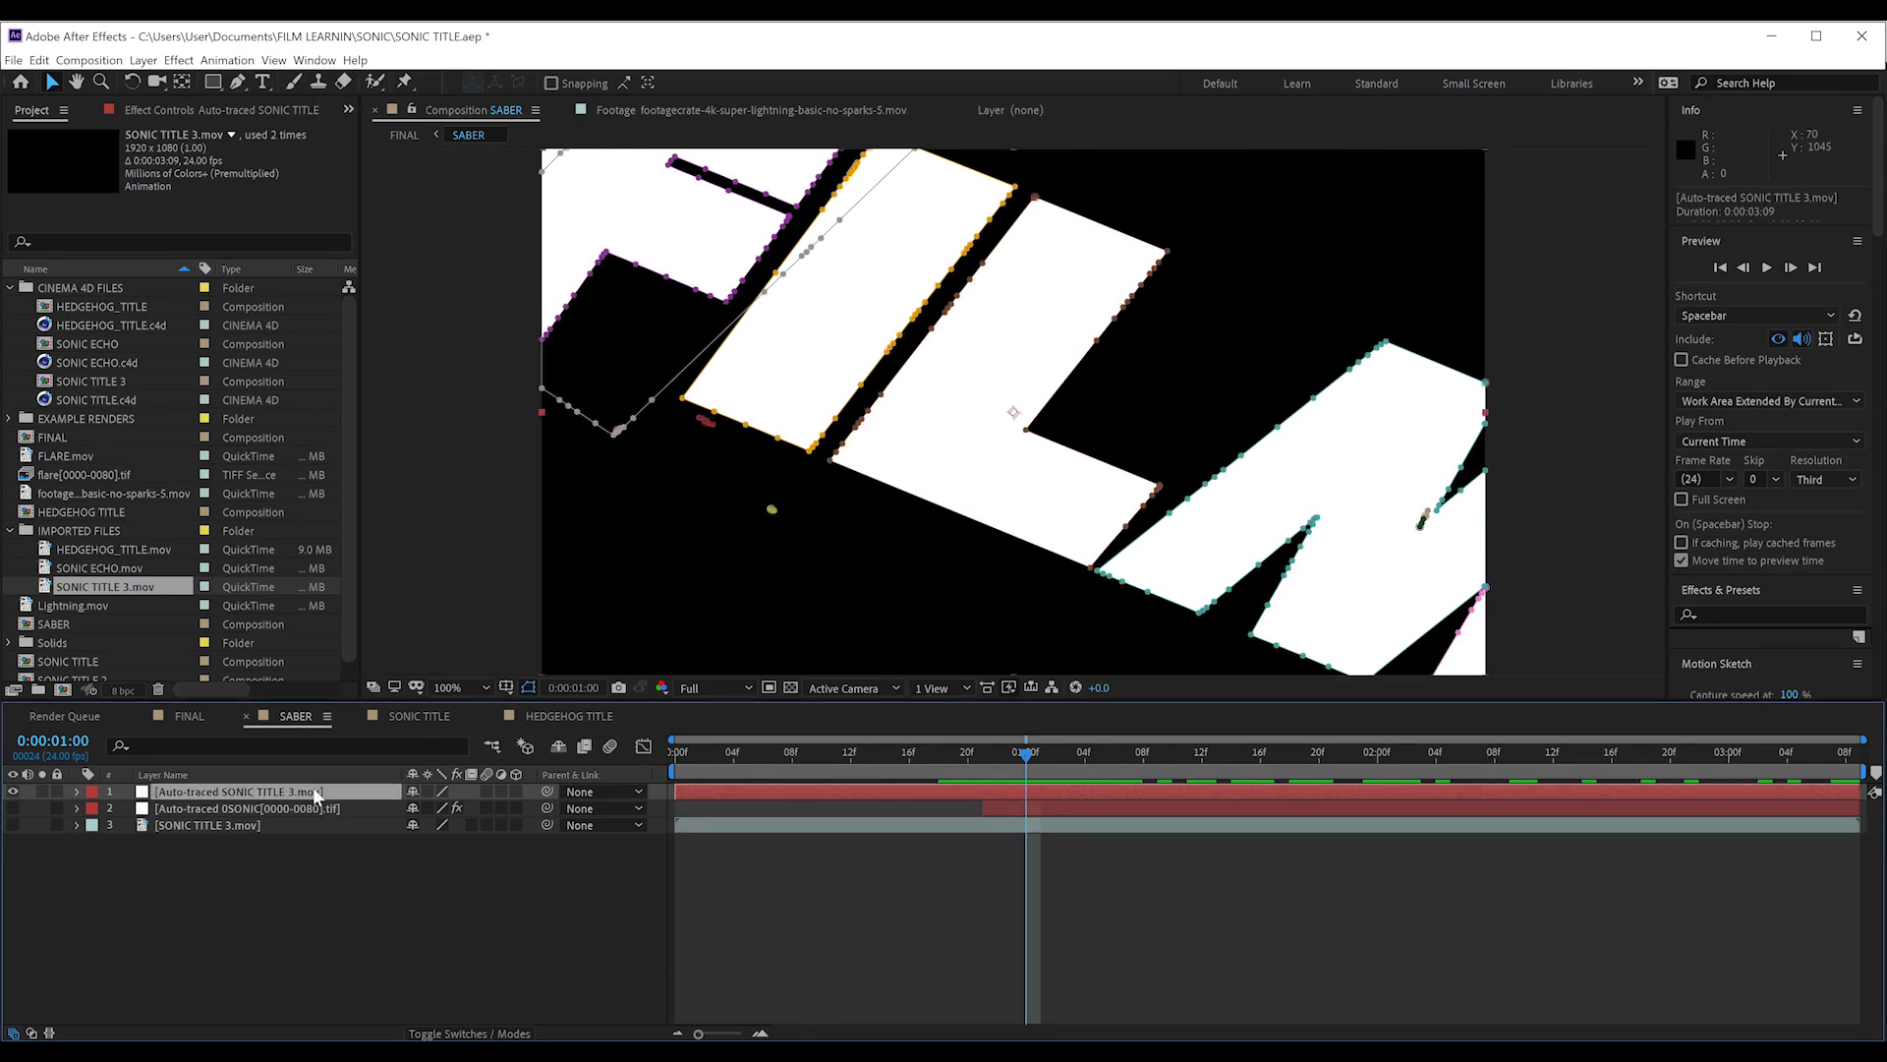
pyautogui.press('m')
pyautogui.scroll(-3, 305, 873)
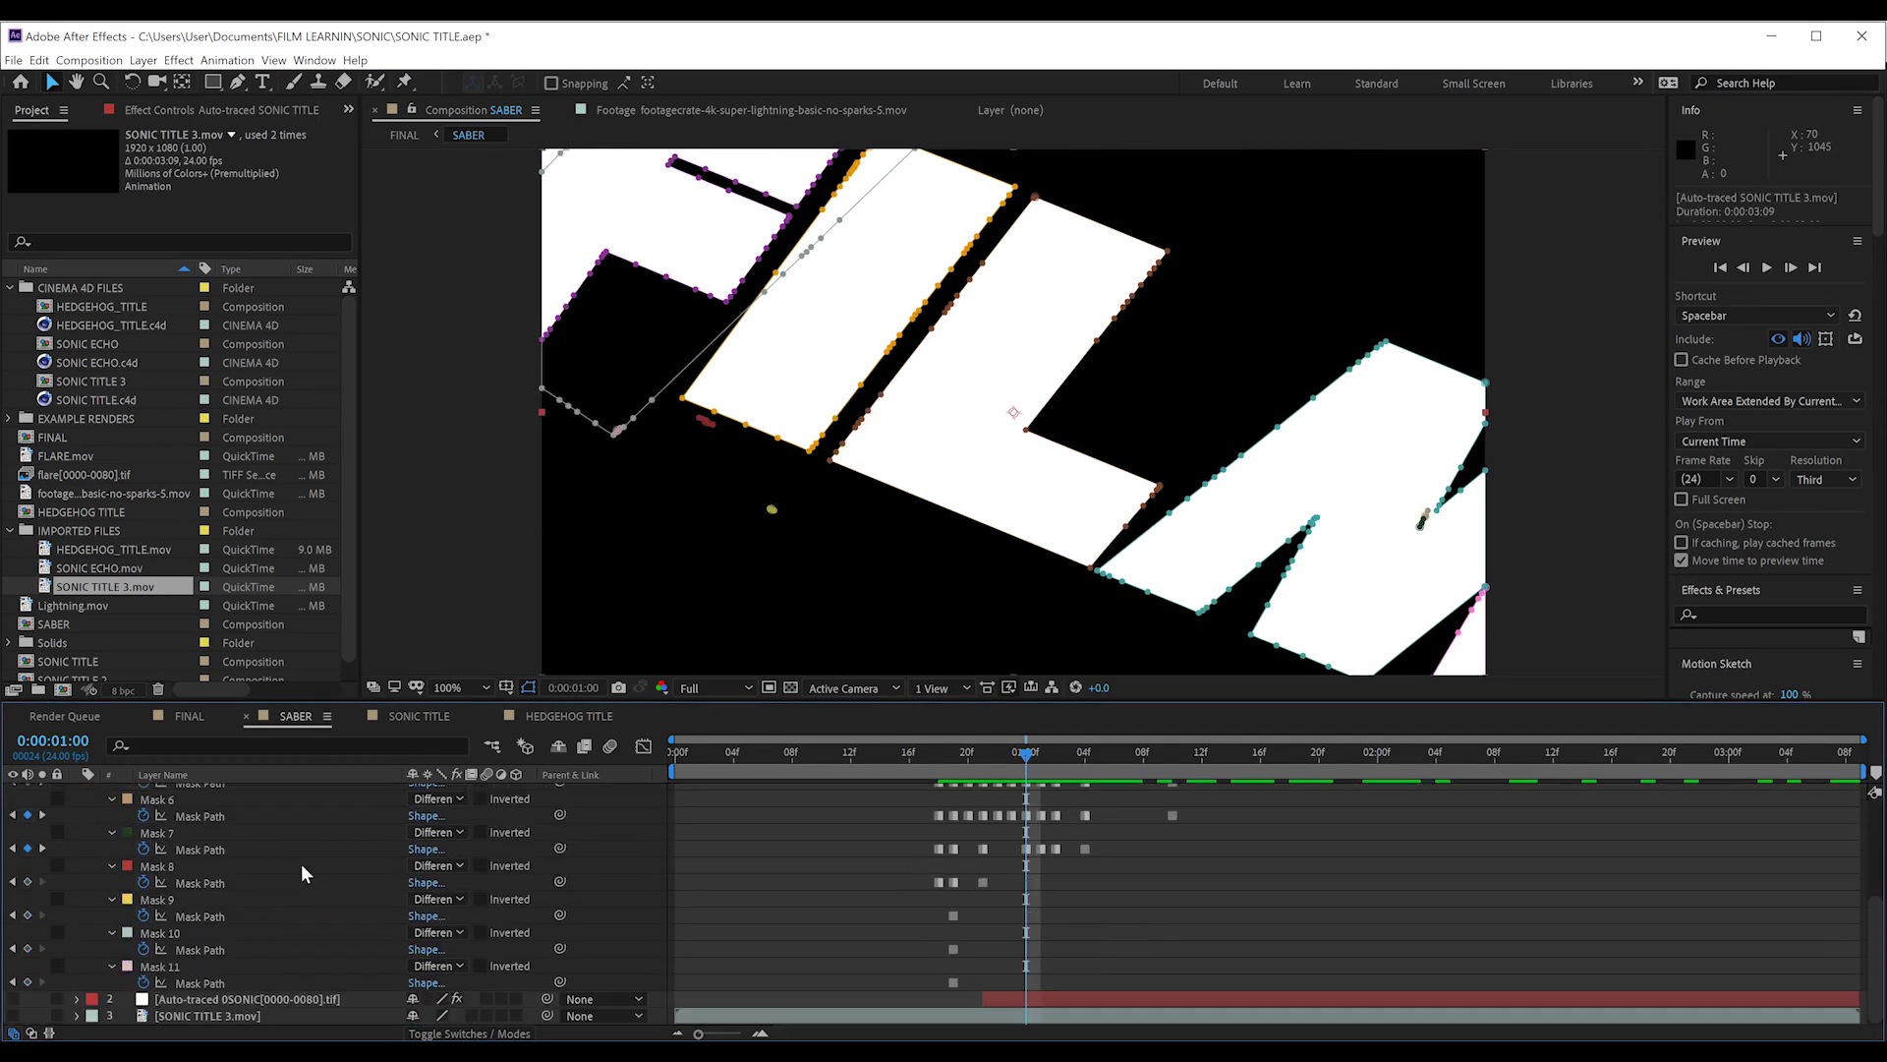
pyautogui.click(169, 972)
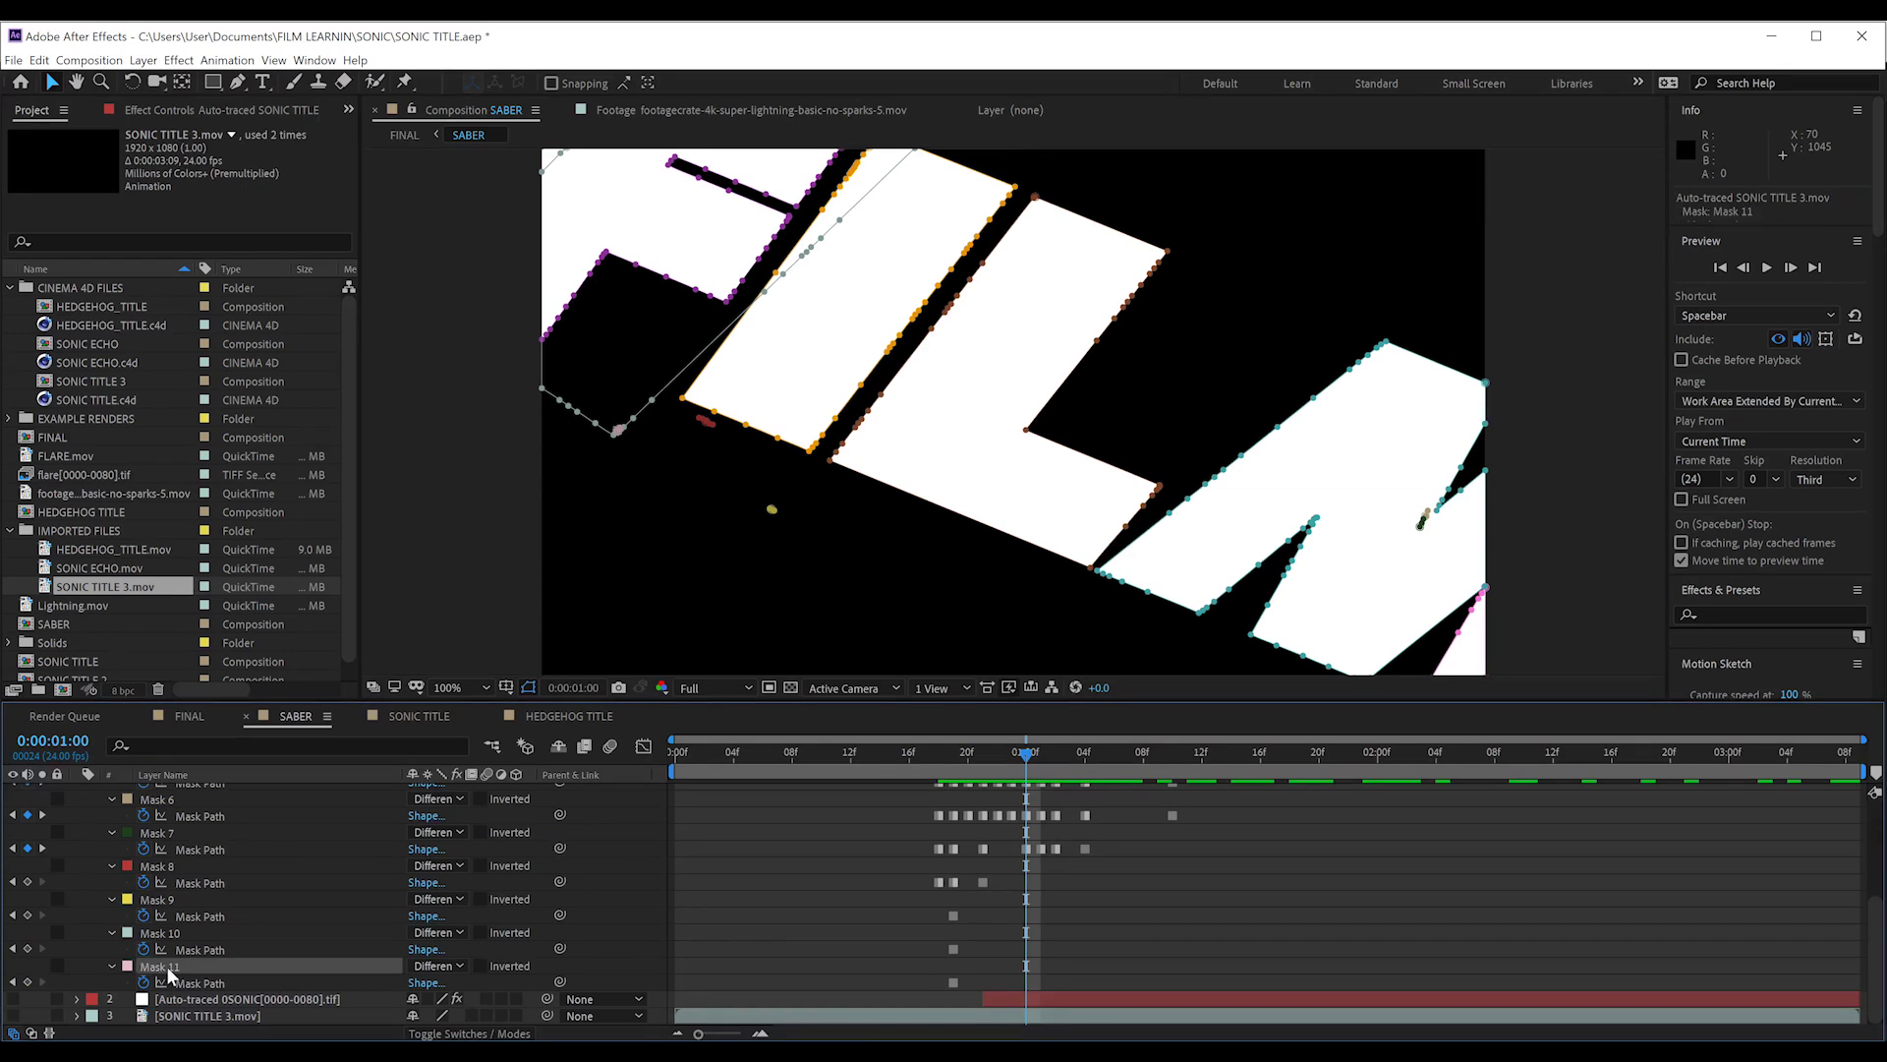
pyautogui.press('Delete')
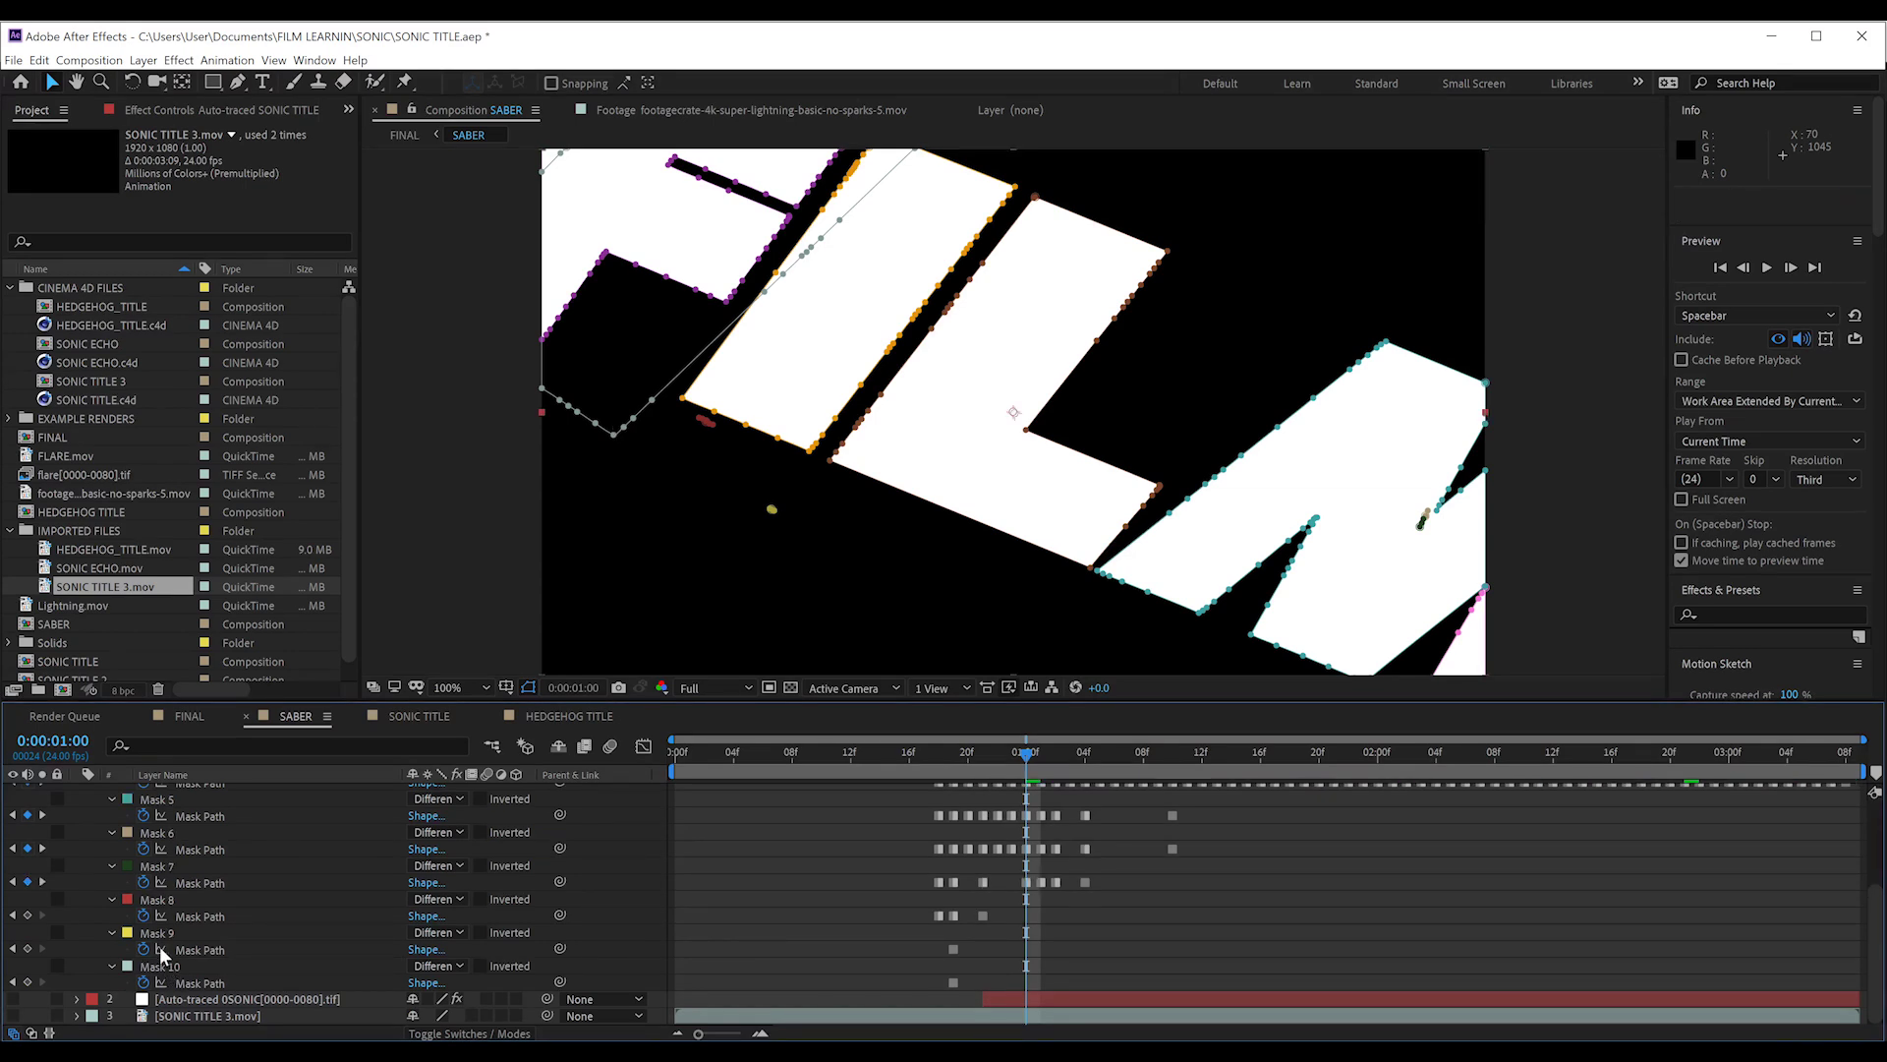
pyautogui.click(165, 972)
pyautogui.press('Delete')
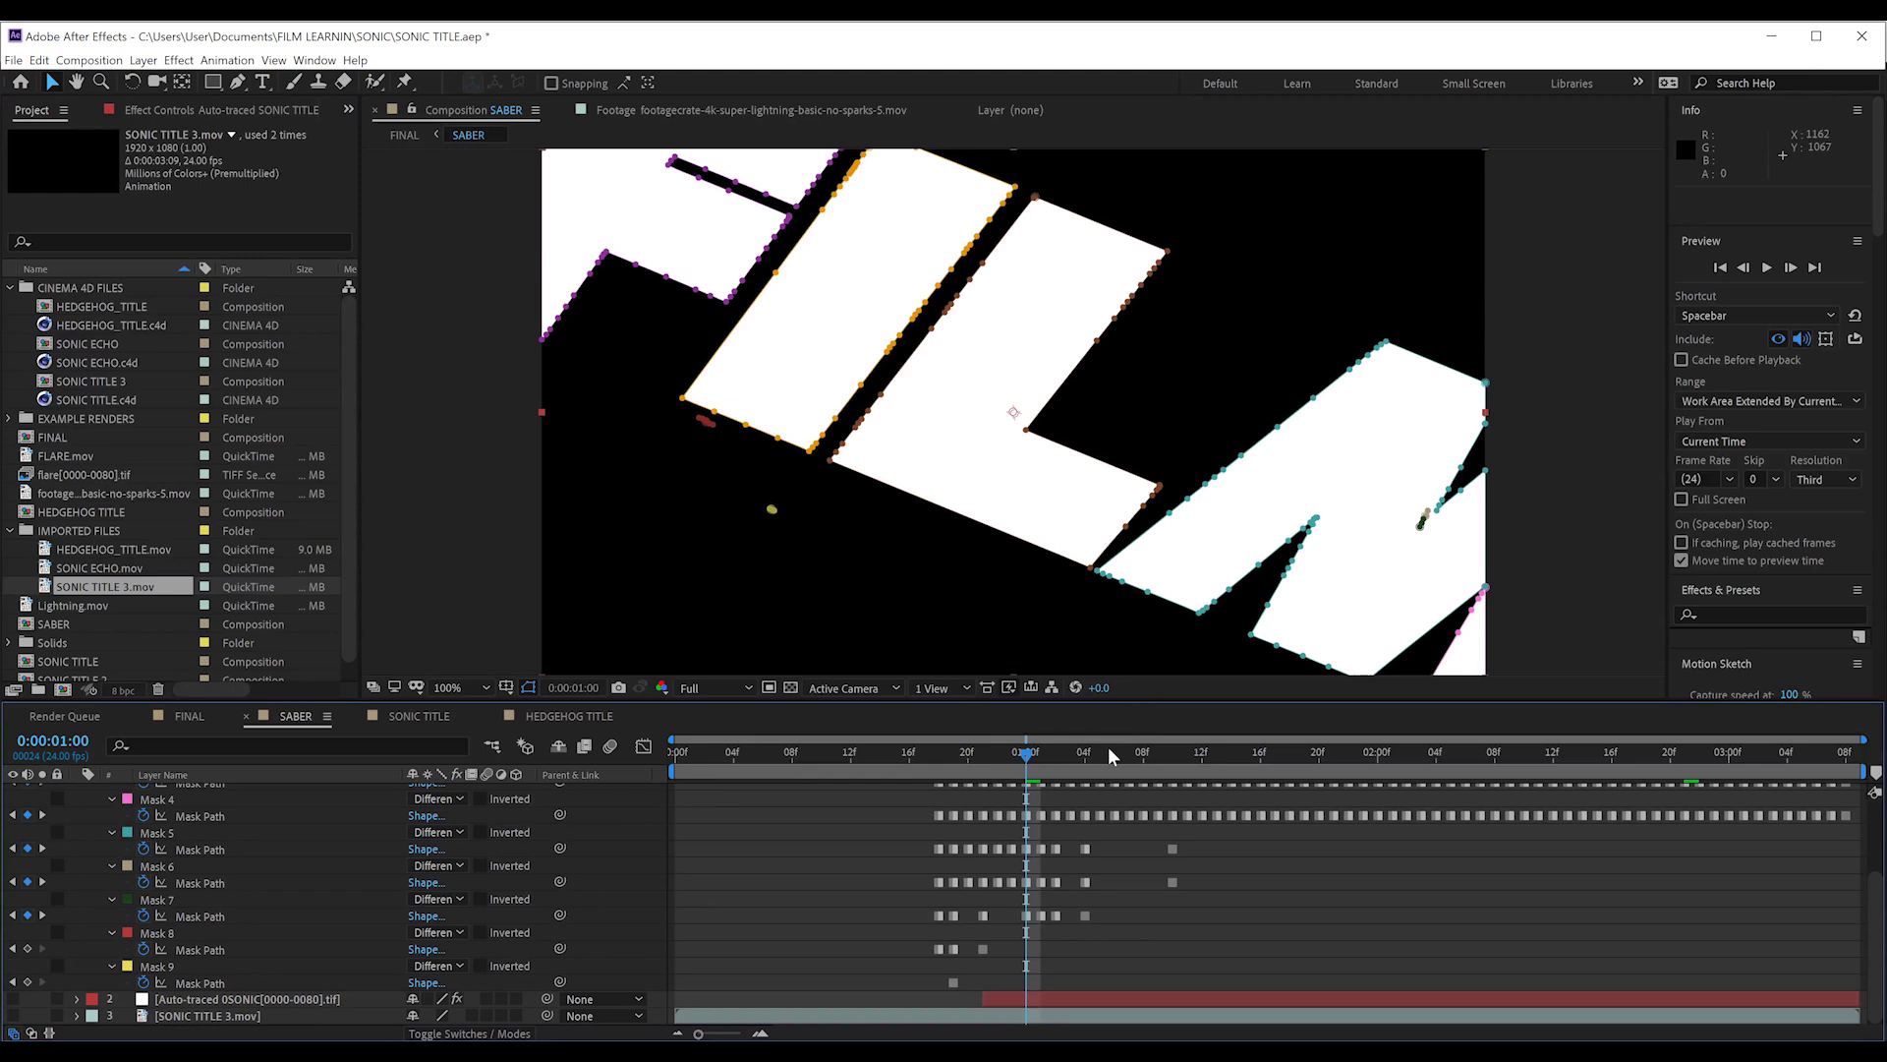
# Delete Masks 9 through 5, keeping Masks 1–4, and preview the remaining trace.
pyautogui.moveTo(1032, 759); pyautogui.dragTo(1129, 759)
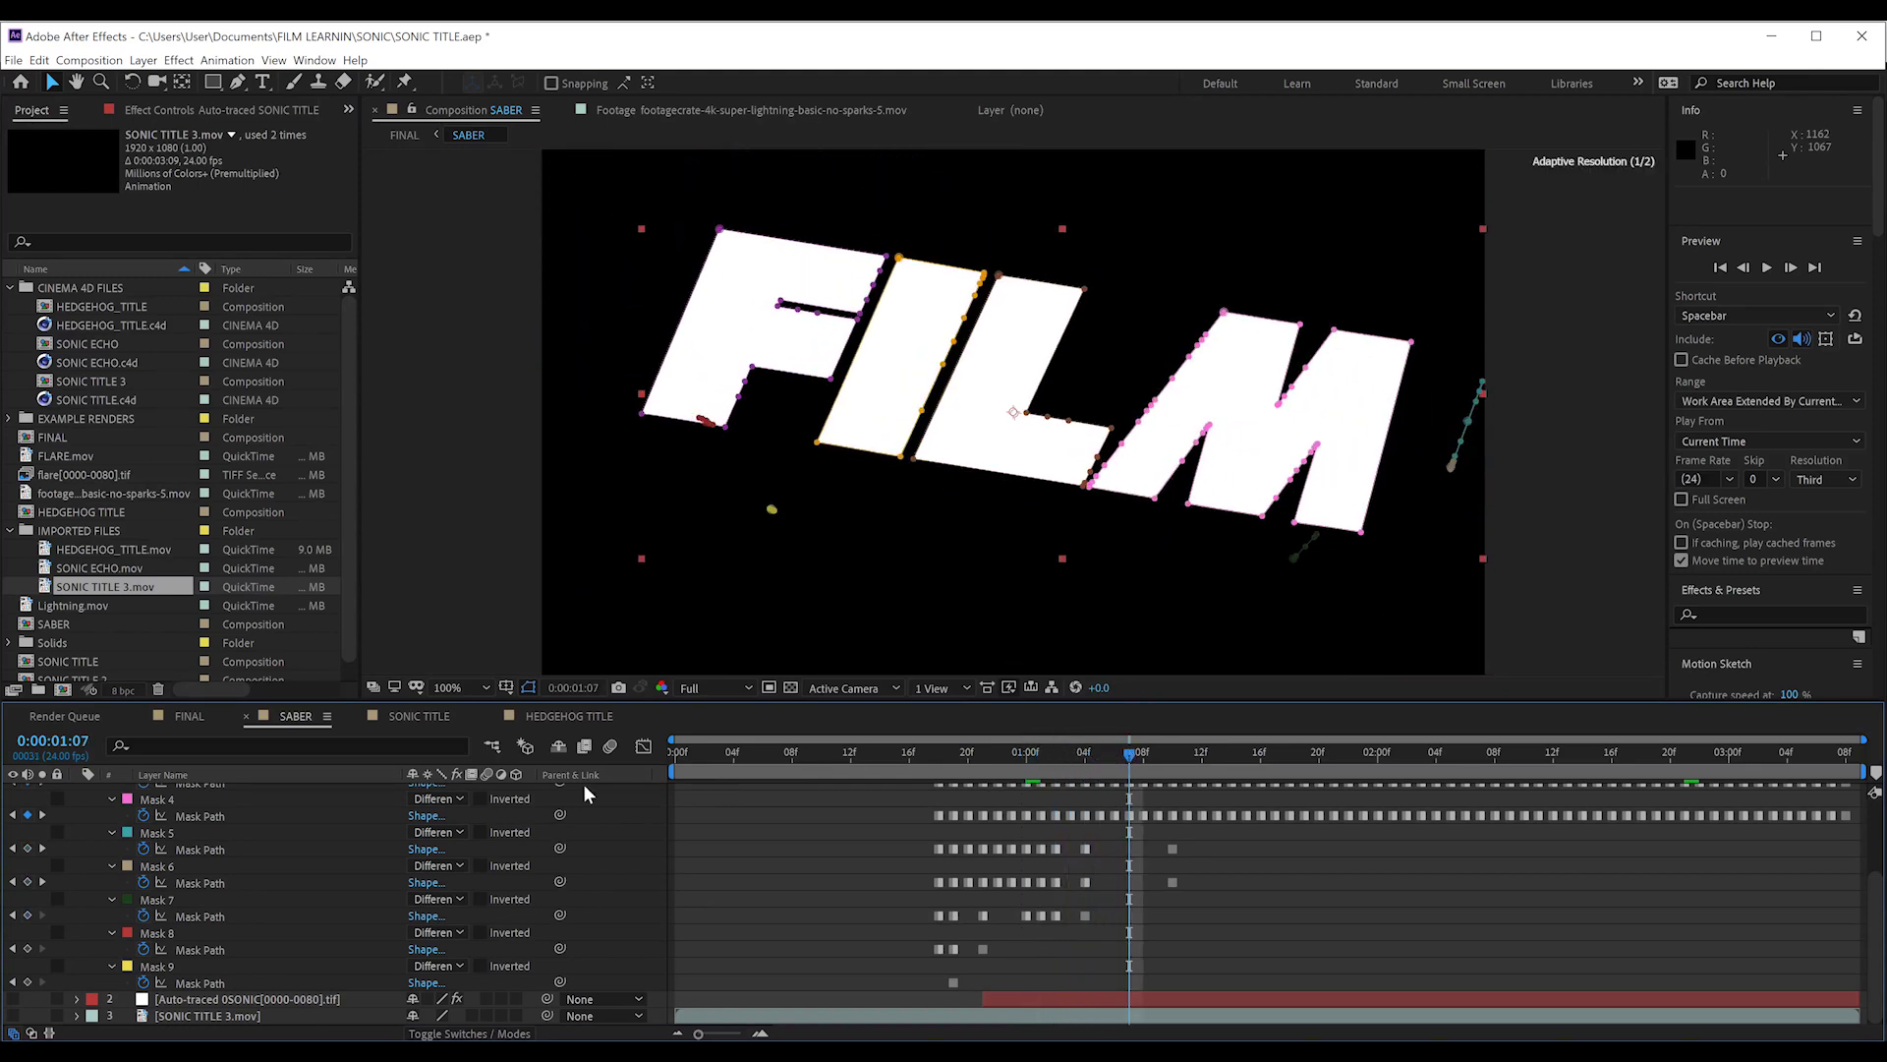
pyautogui.click(160, 974)
pyautogui.press('Delete')
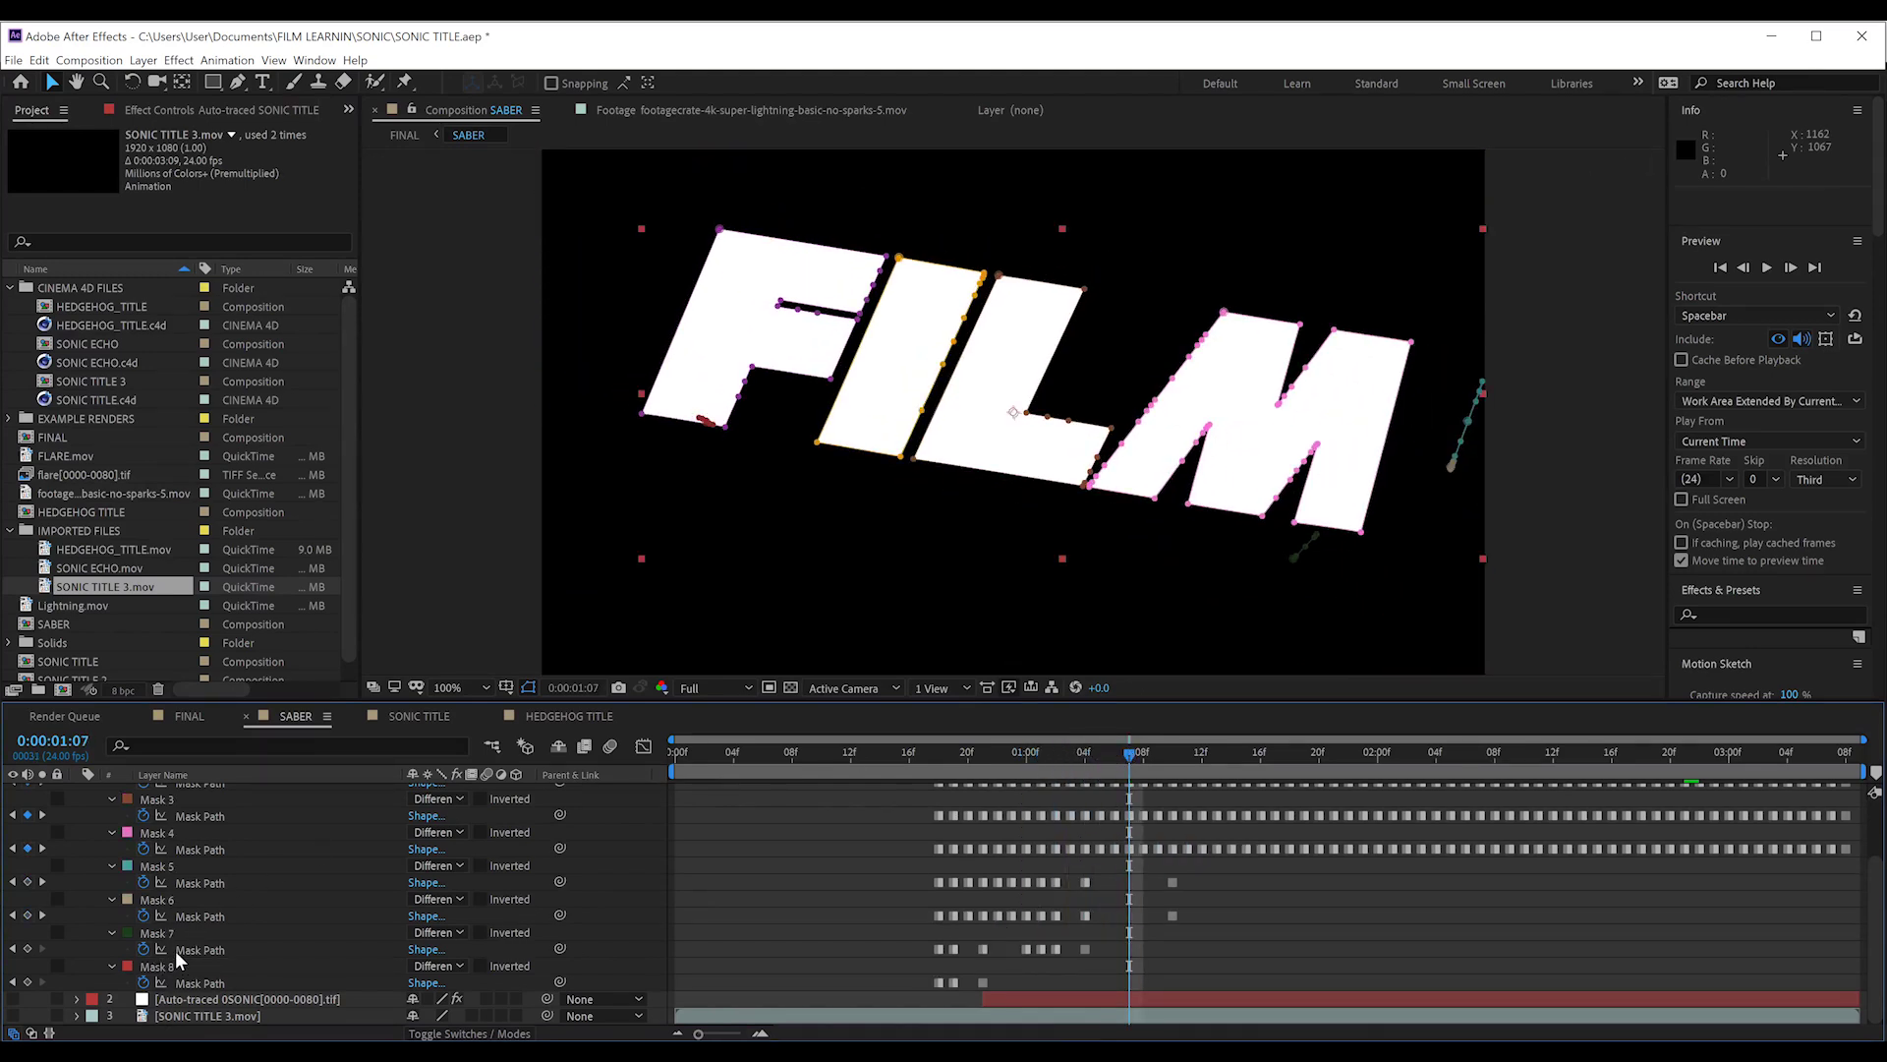
pyautogui.click(160, 968)
pyautogui.press('Delete')
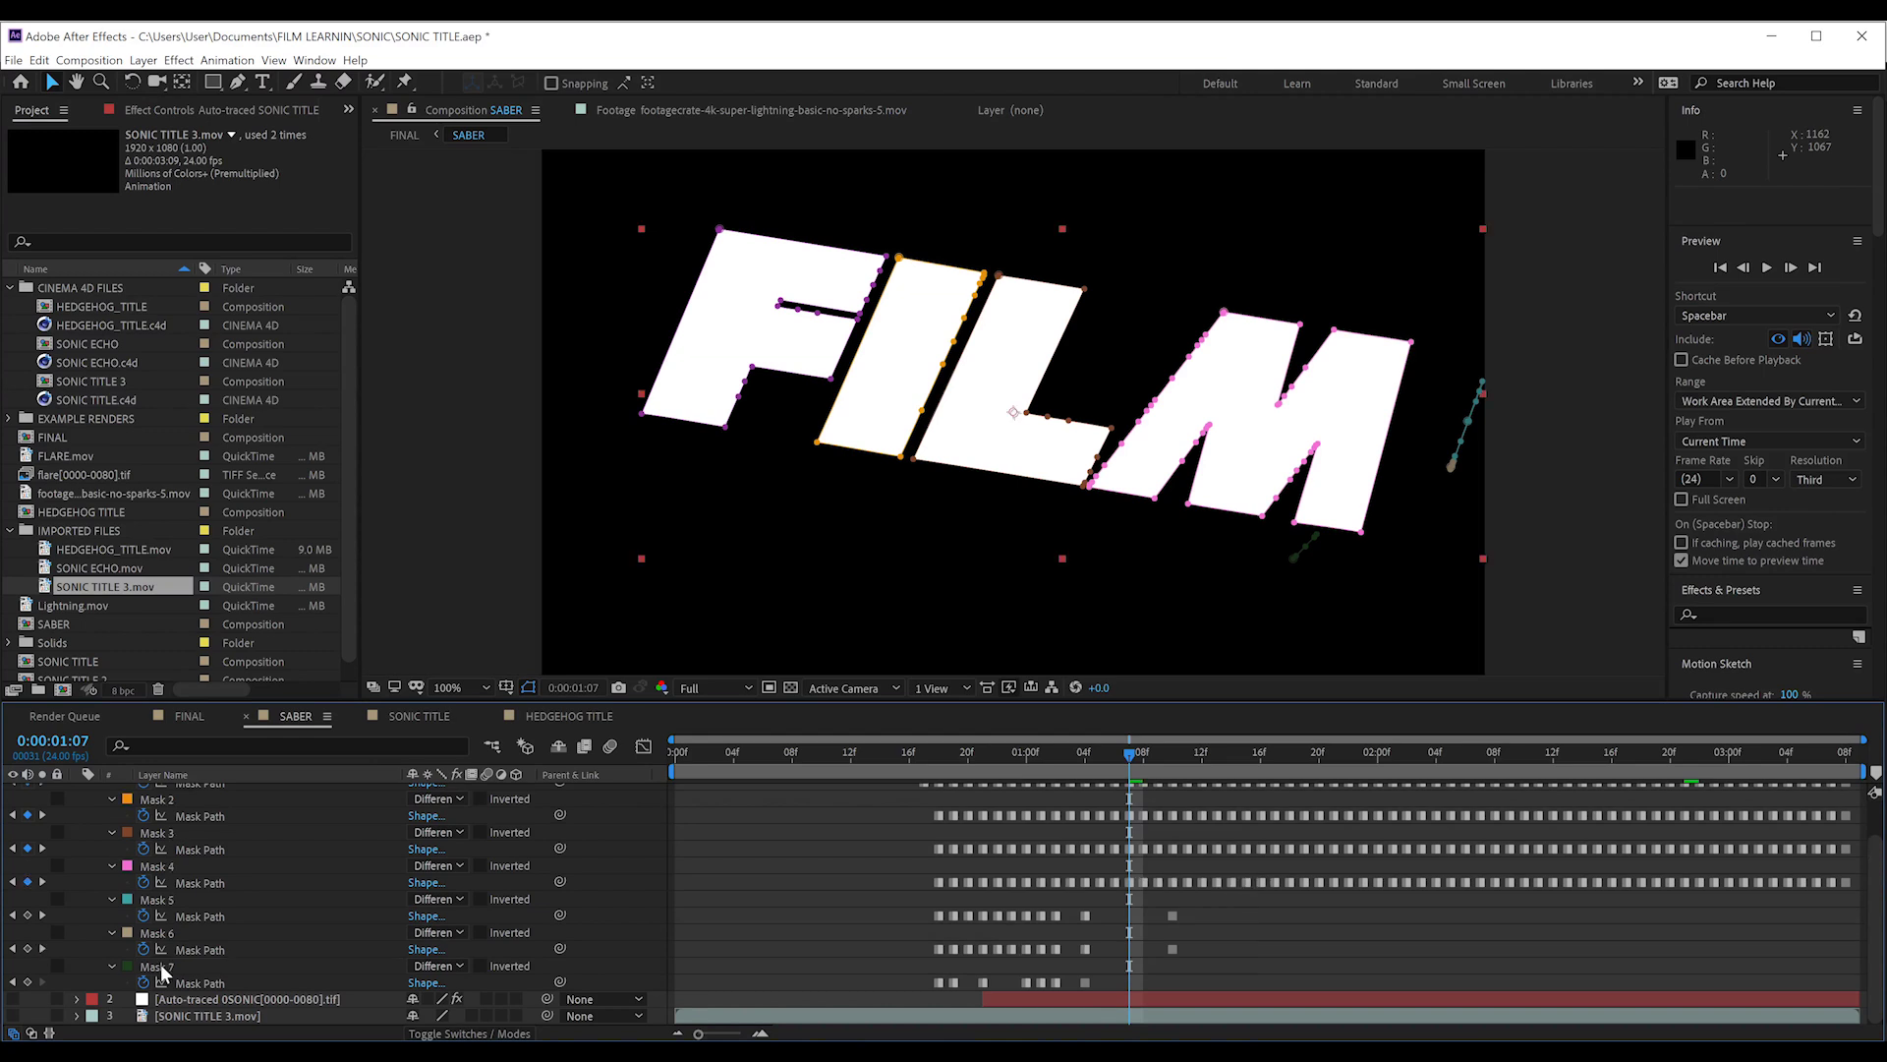
pyautogui.click(160, 968)
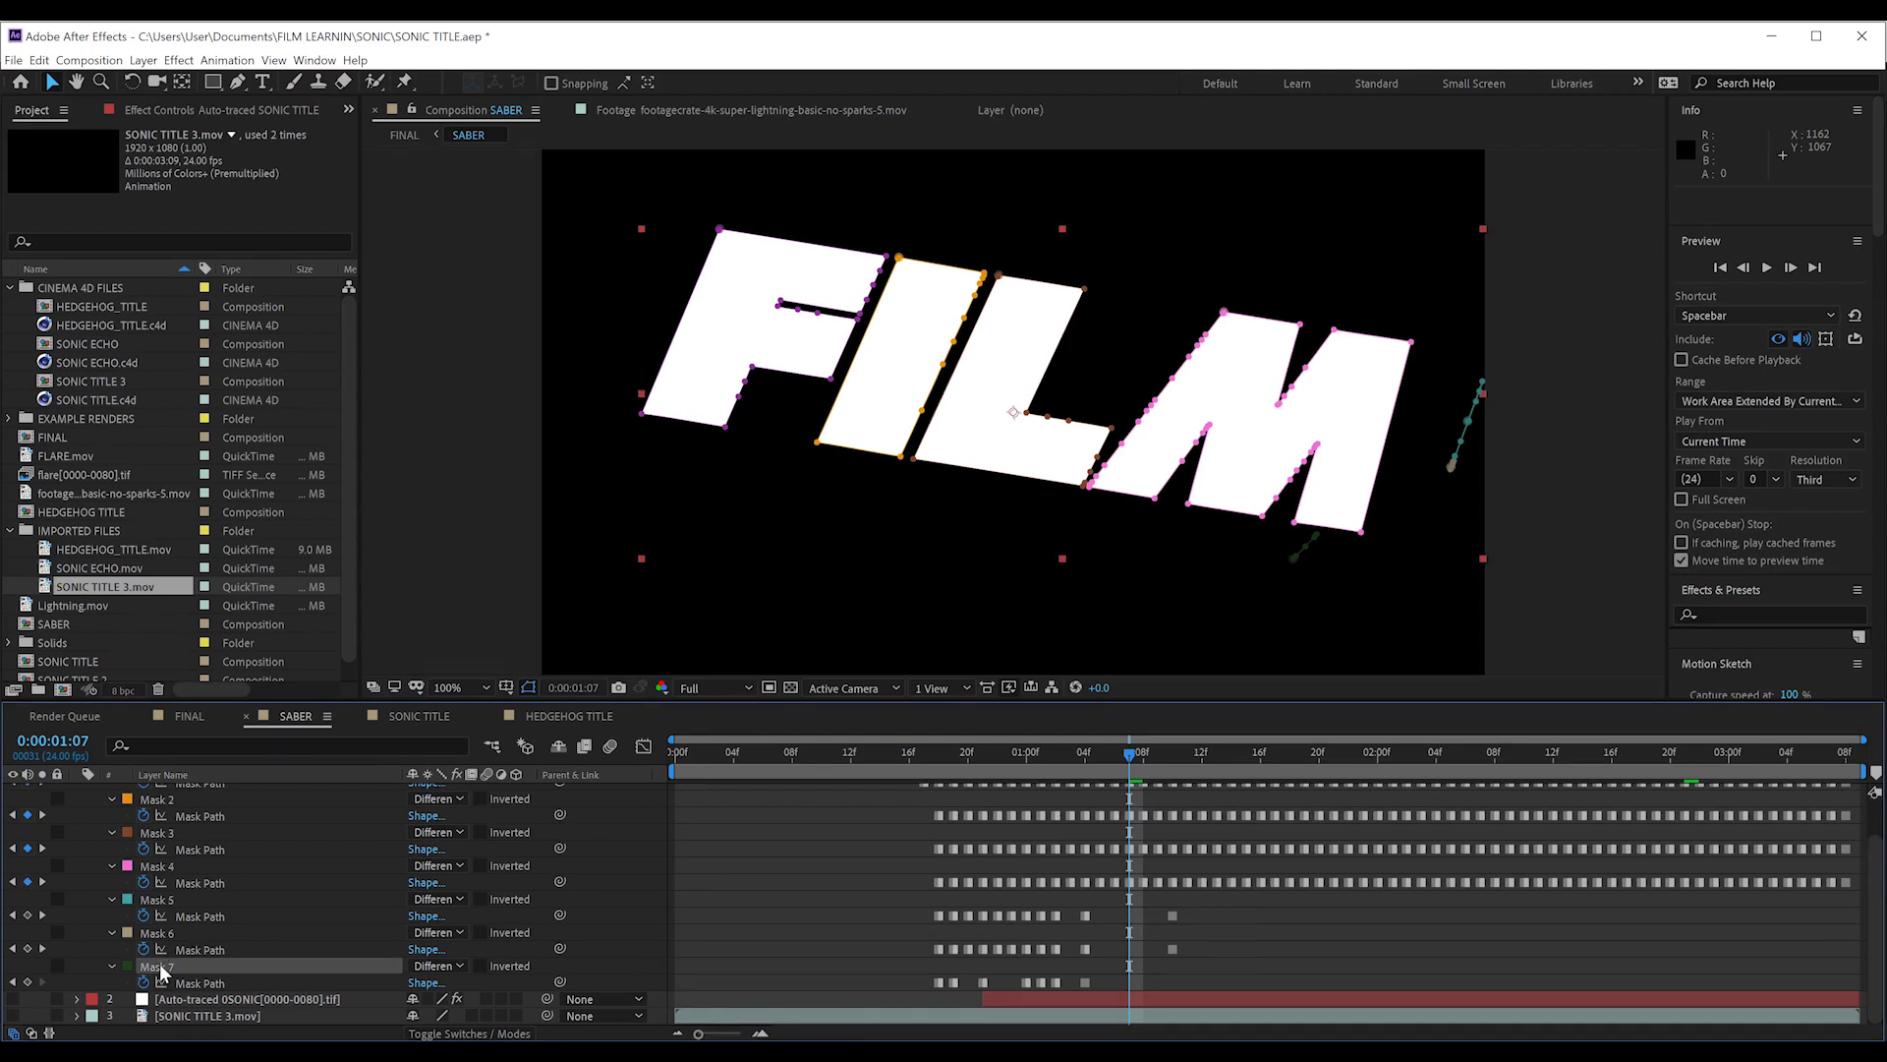
pyautogui.press('Delete')
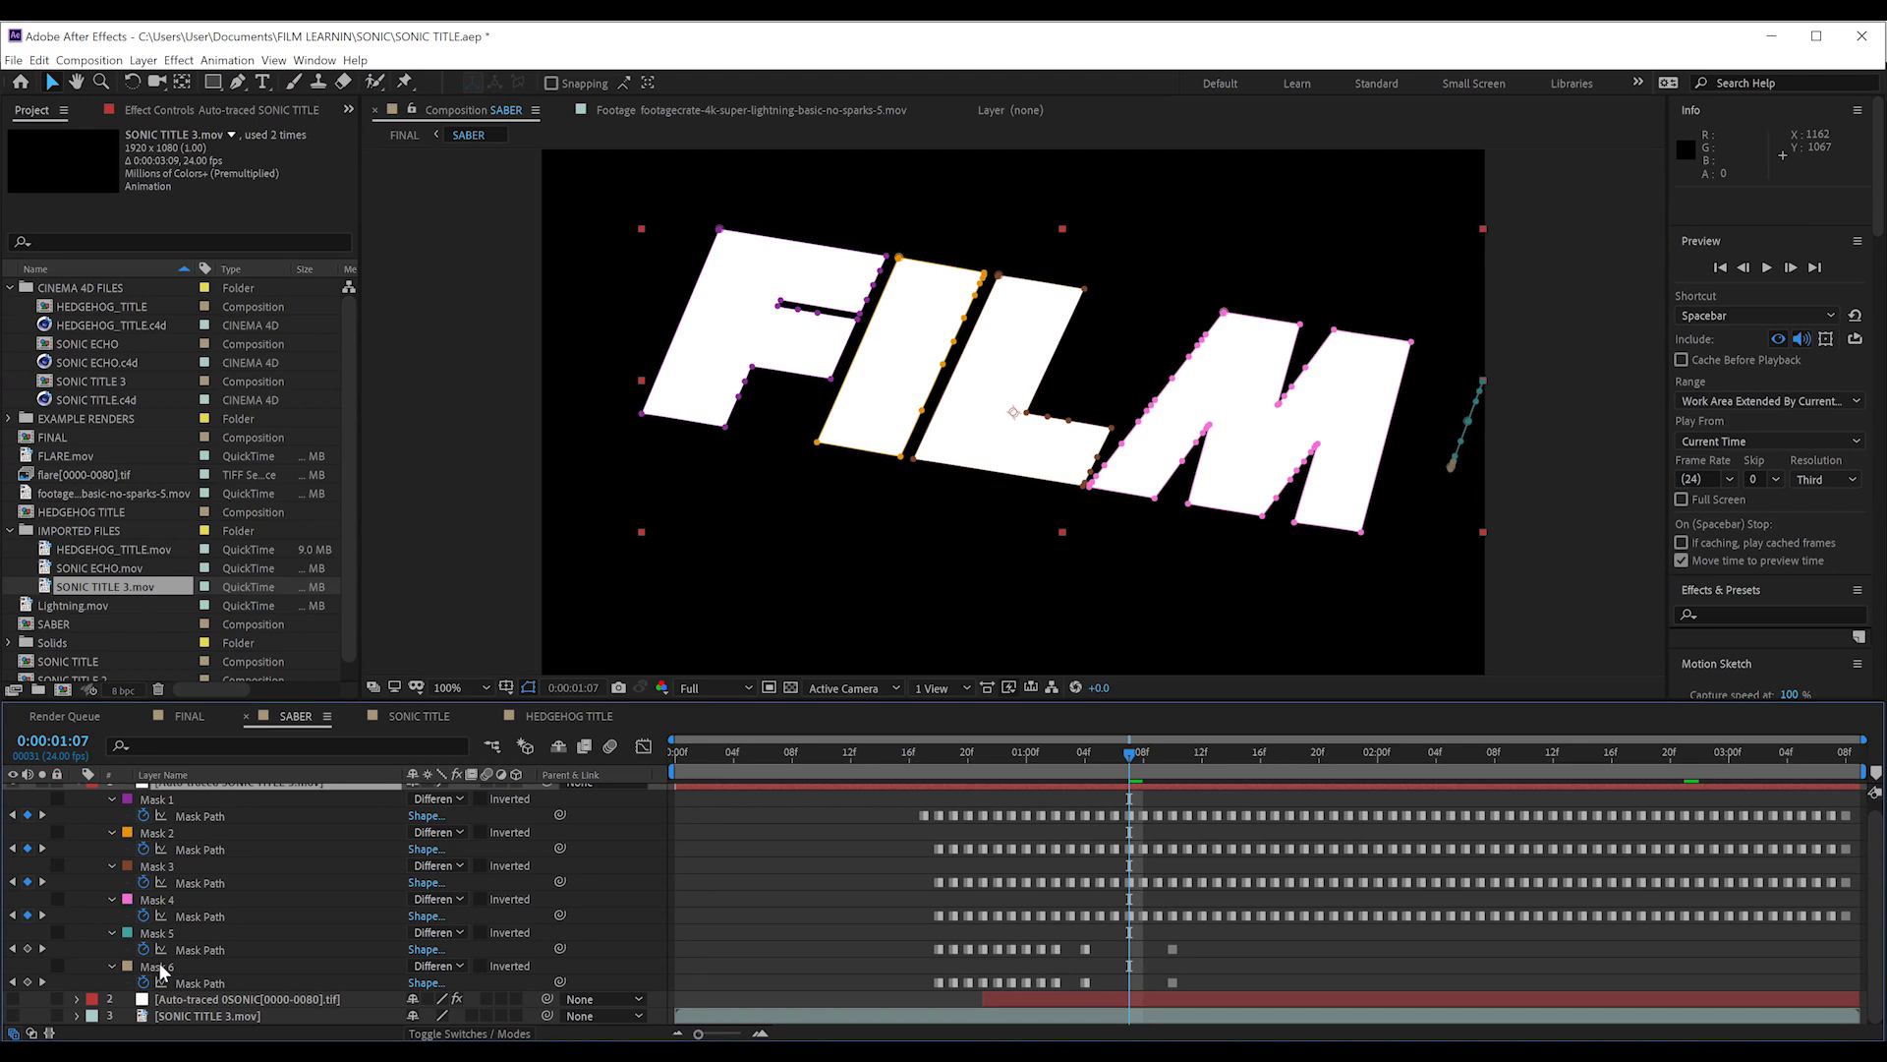
pyautogui.click(160, 969)
pyautogui.press('Delete')
pyautogui.click(159, 946)
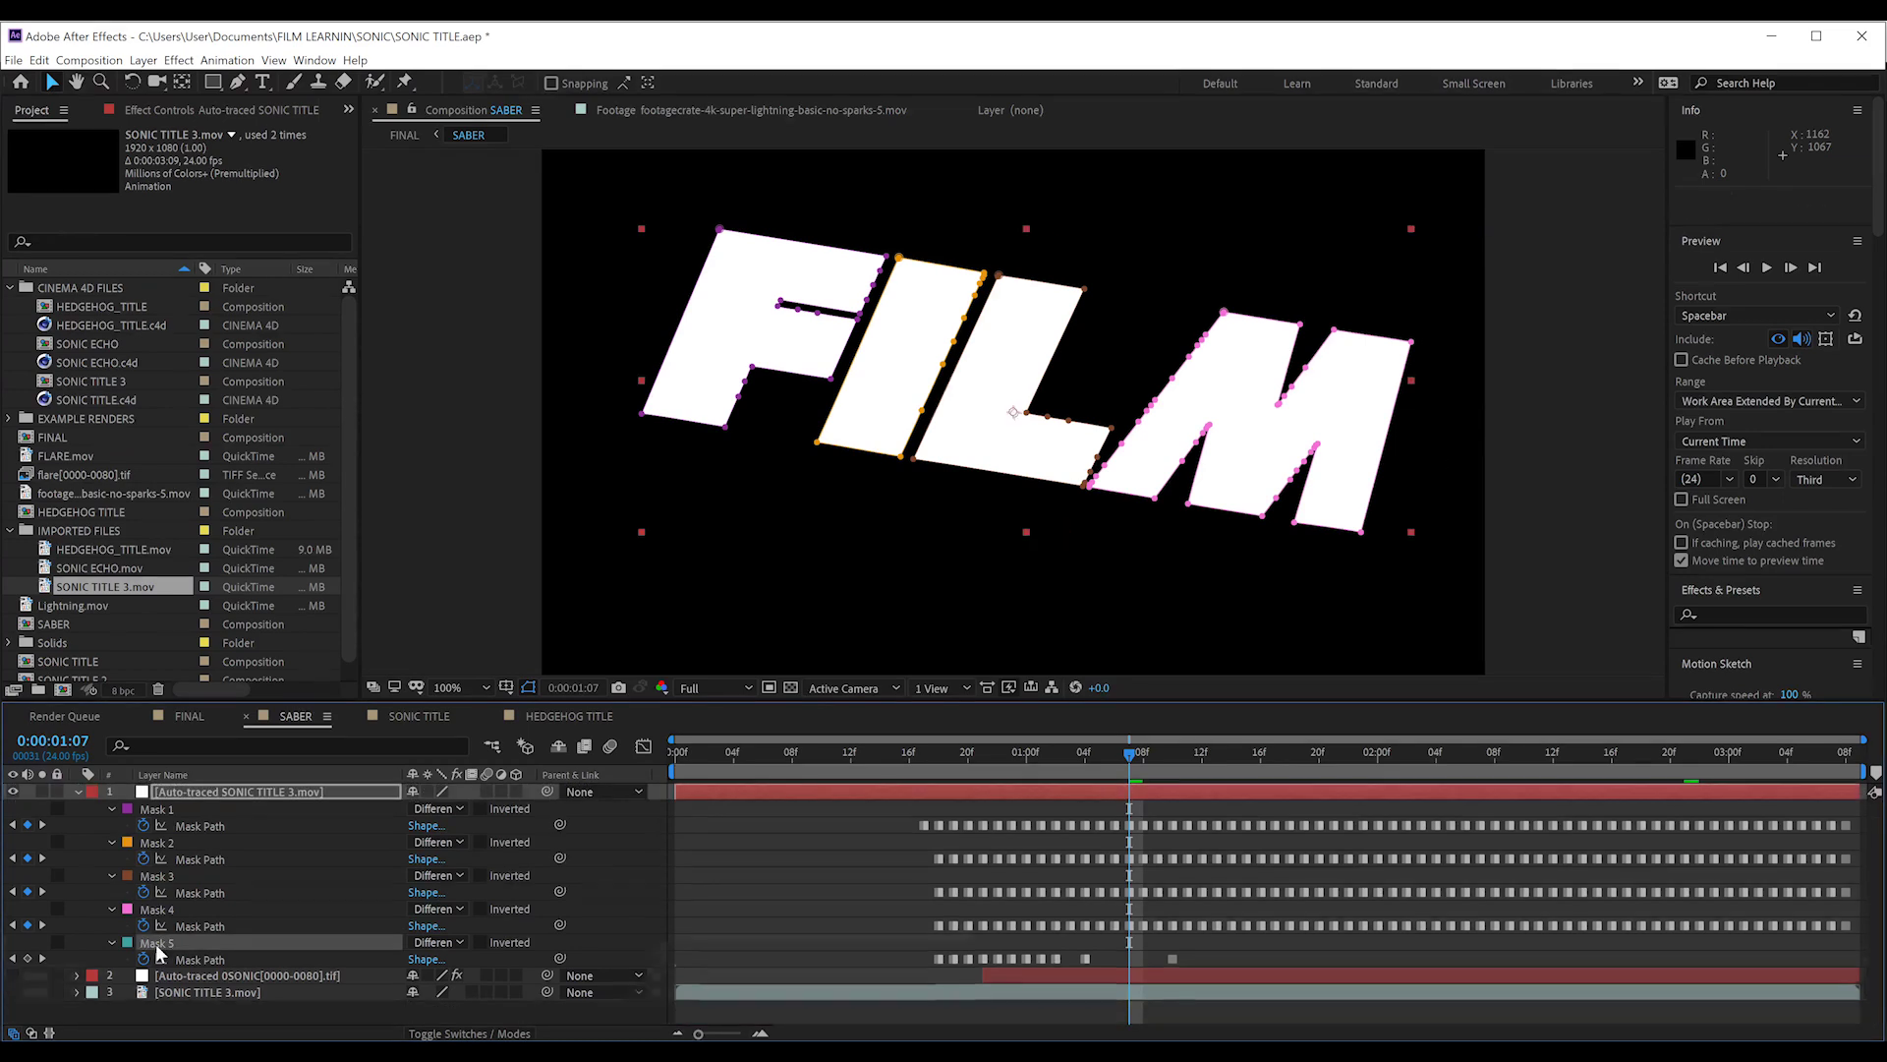
pyautogui.press('Delete')
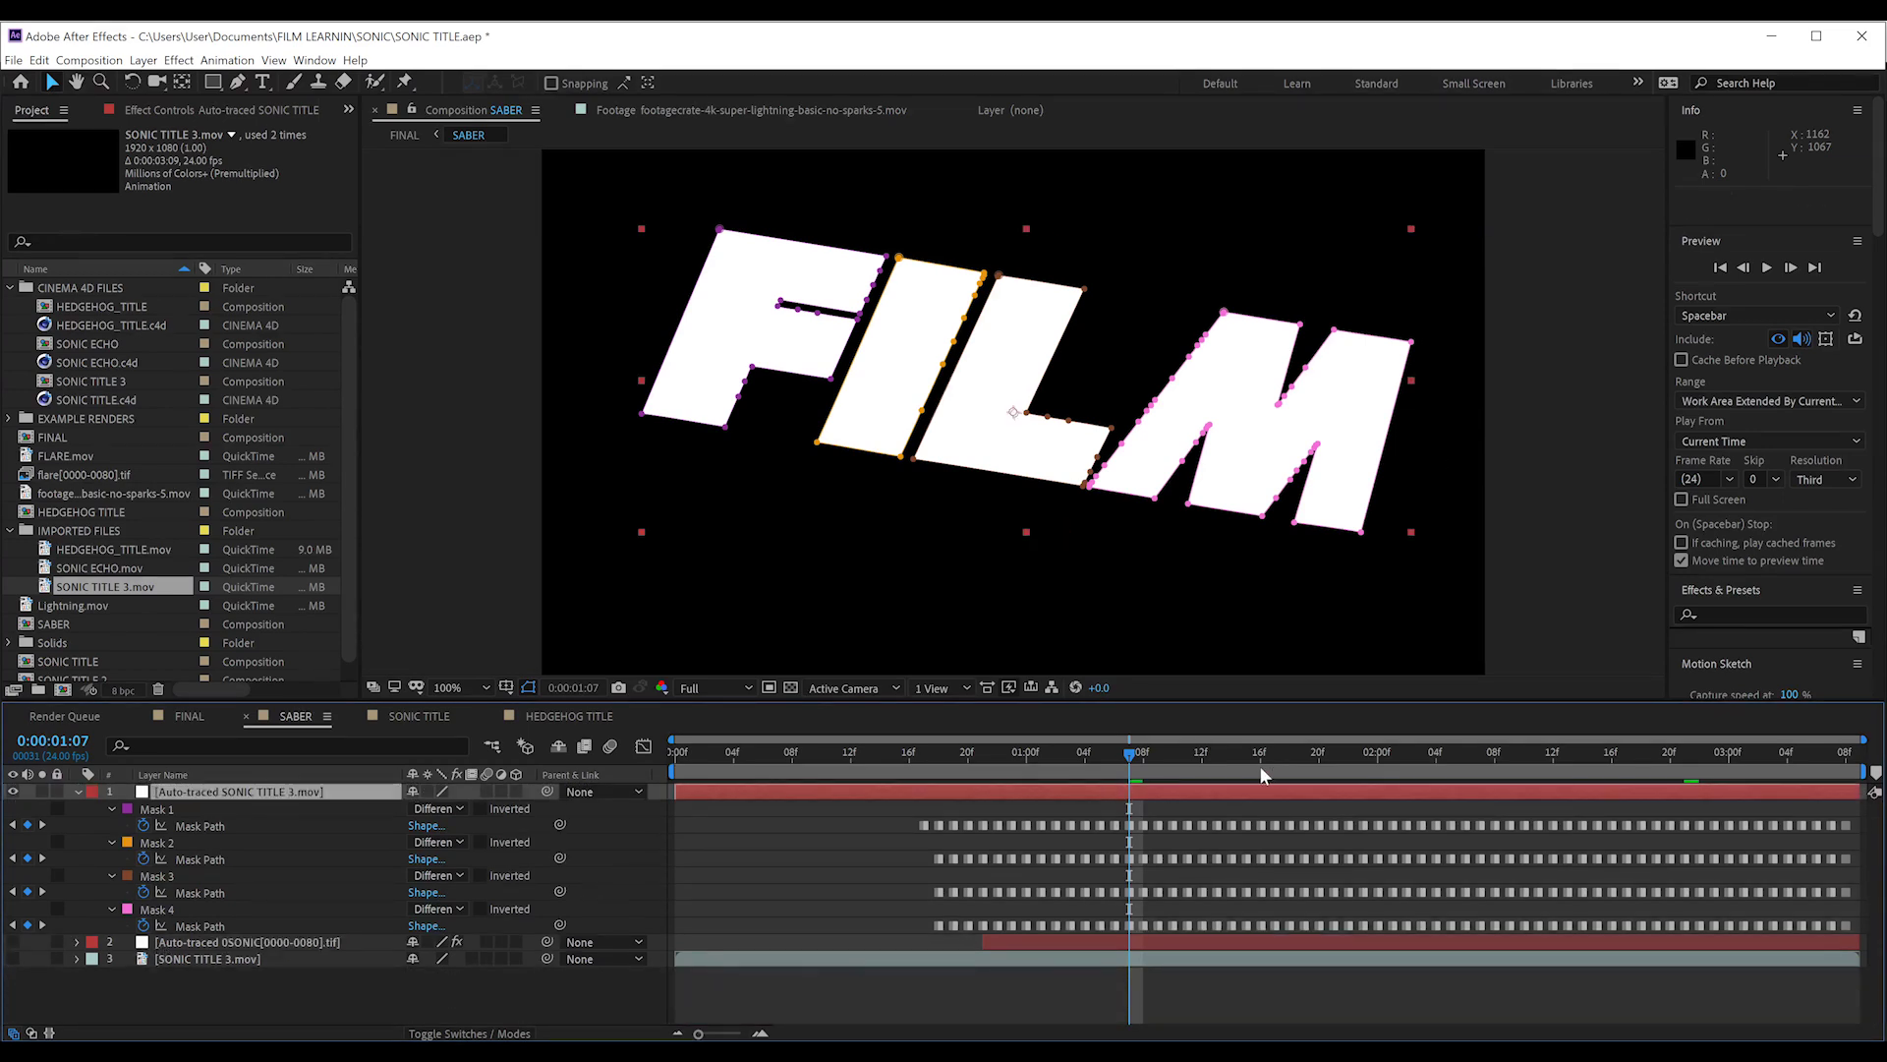
pyautogui.press('space')
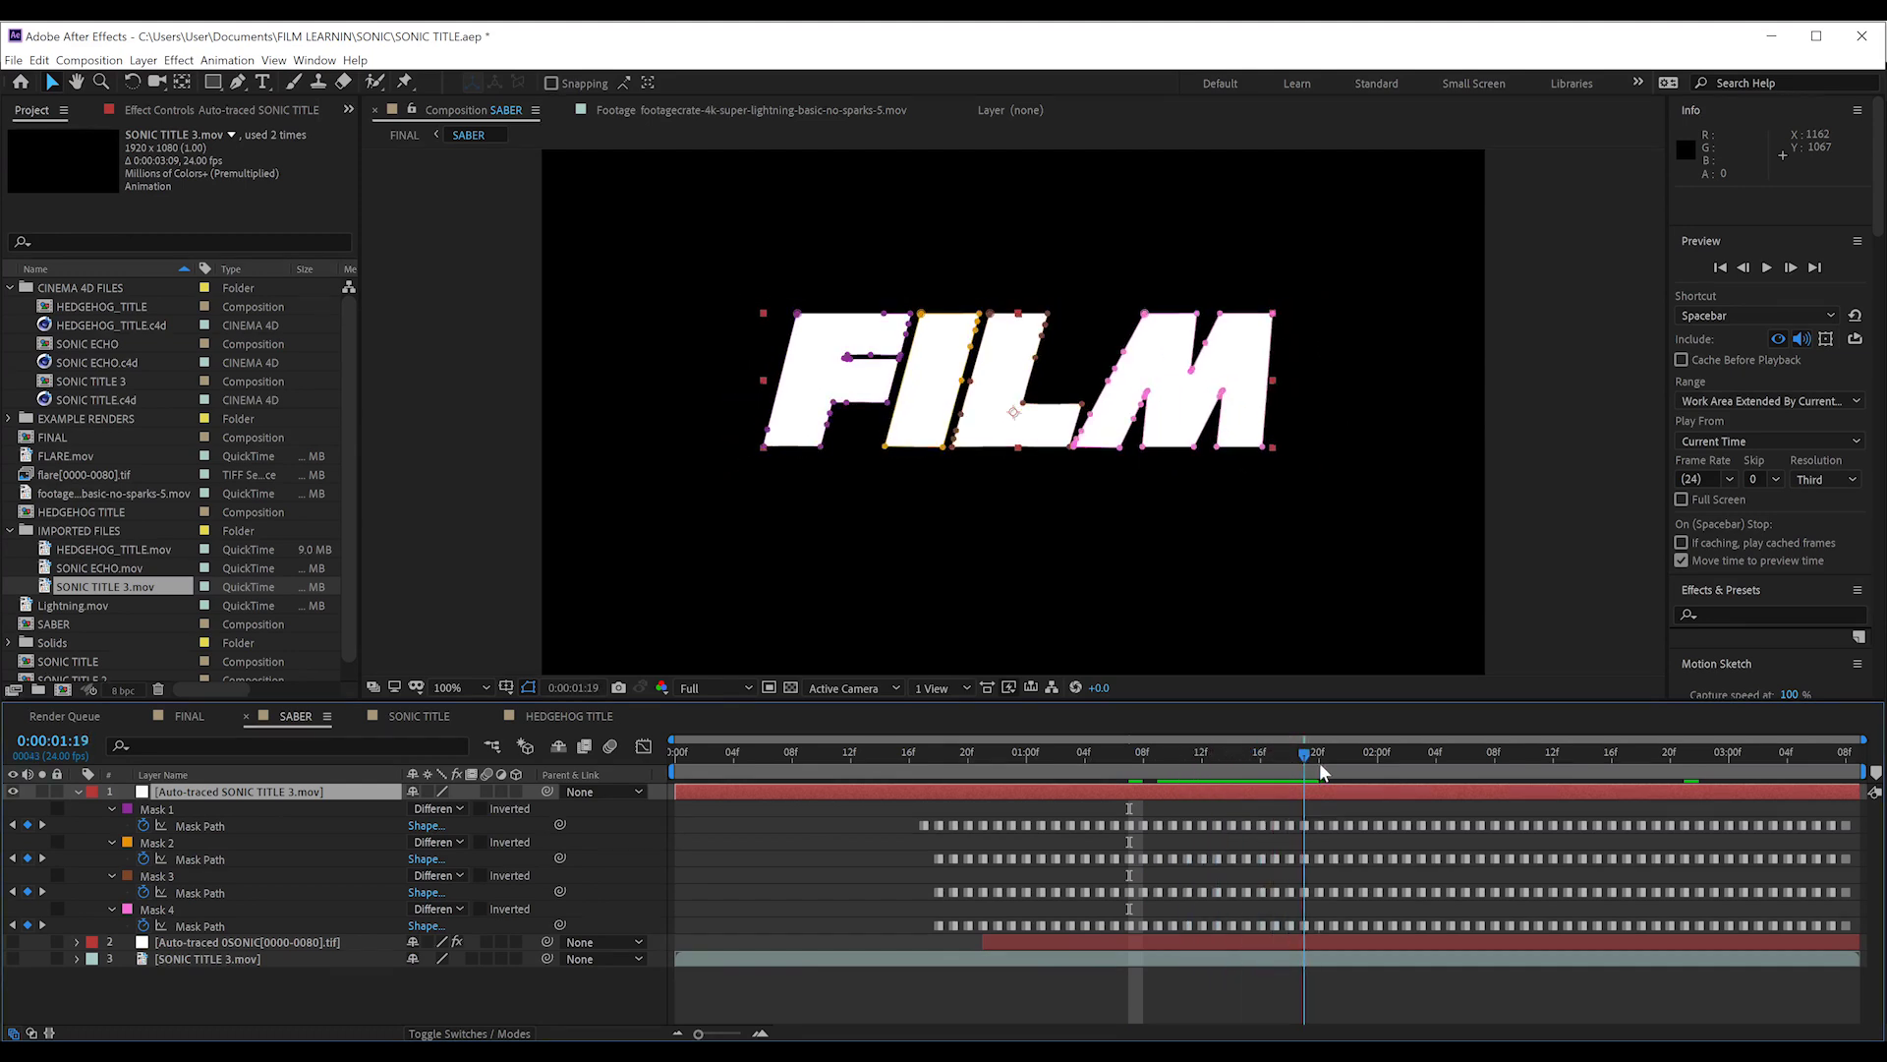
pyautogui.moveTo(1130, 776); pyautogui.dragTo(985, 781)
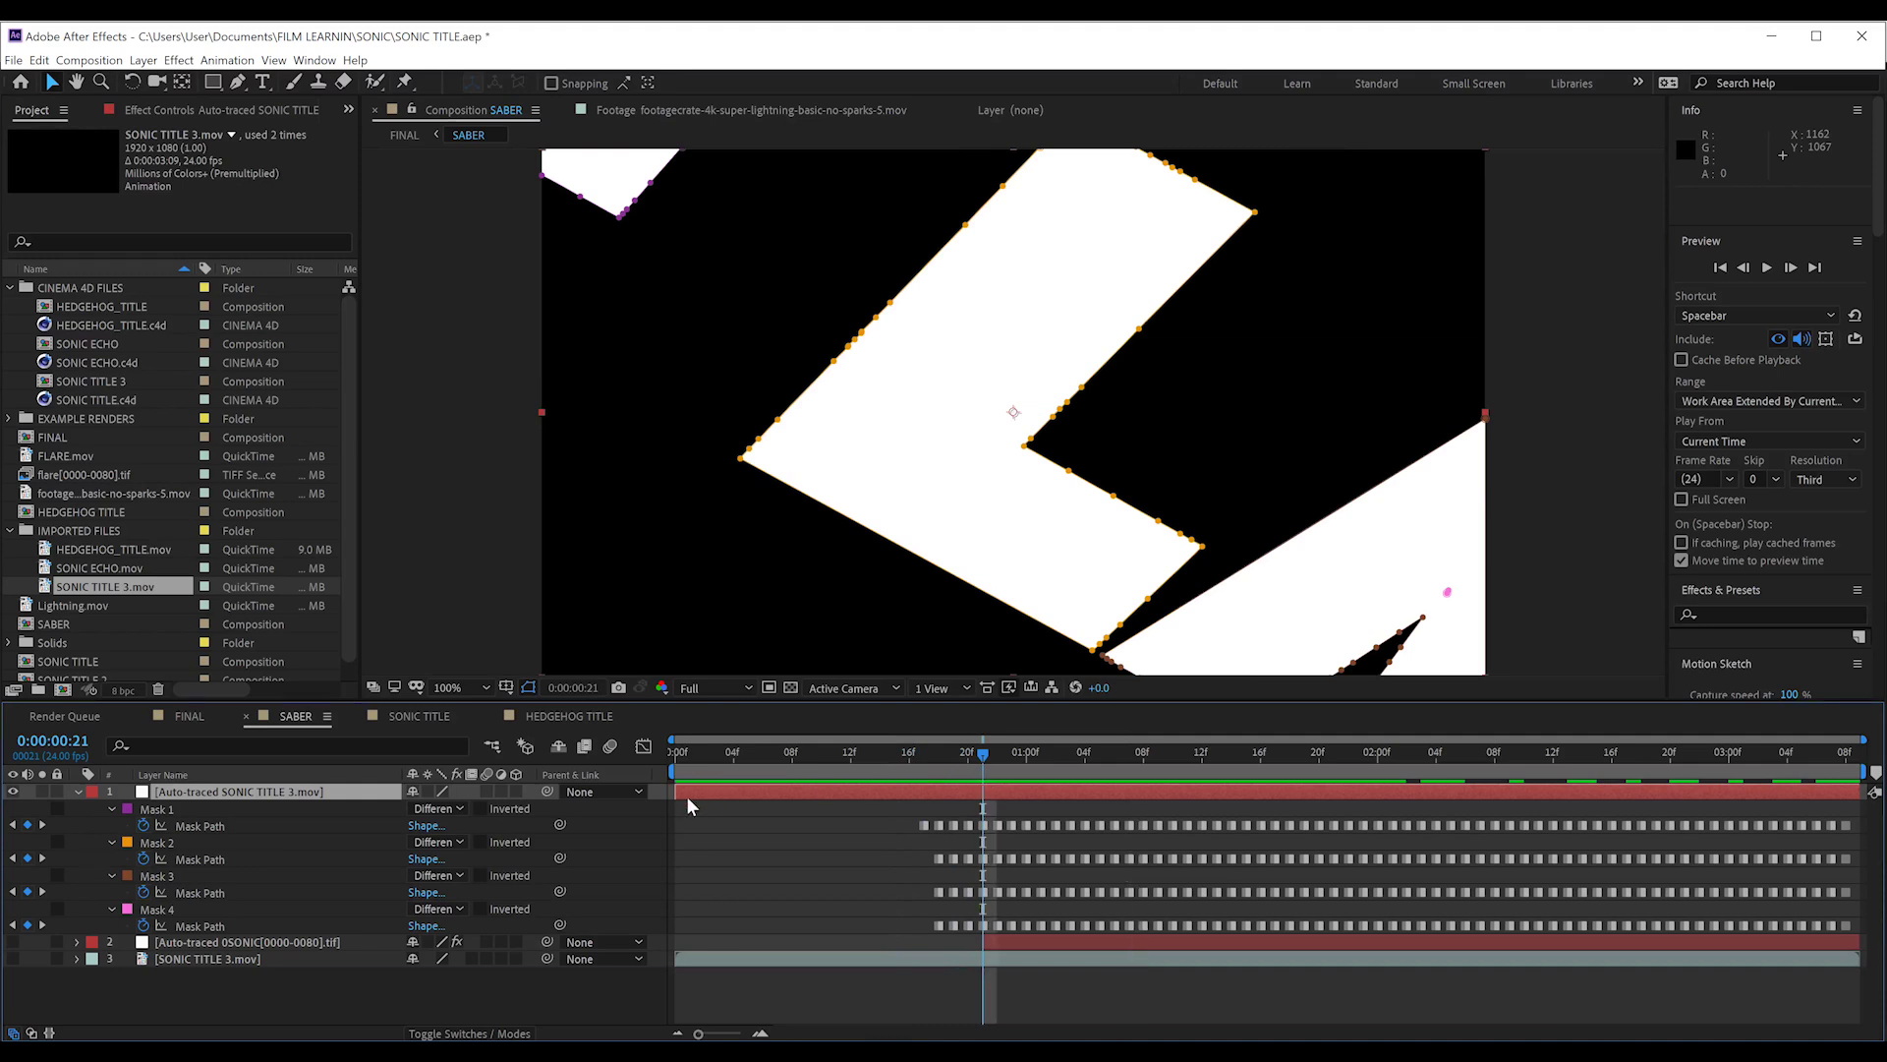
# Trim the new traced layer to start at frame 21 and copy the 0SONIC layer's Saber effect.
pyautogui.moveTo(674, 790); pyautogui.dragTo(980, 790)
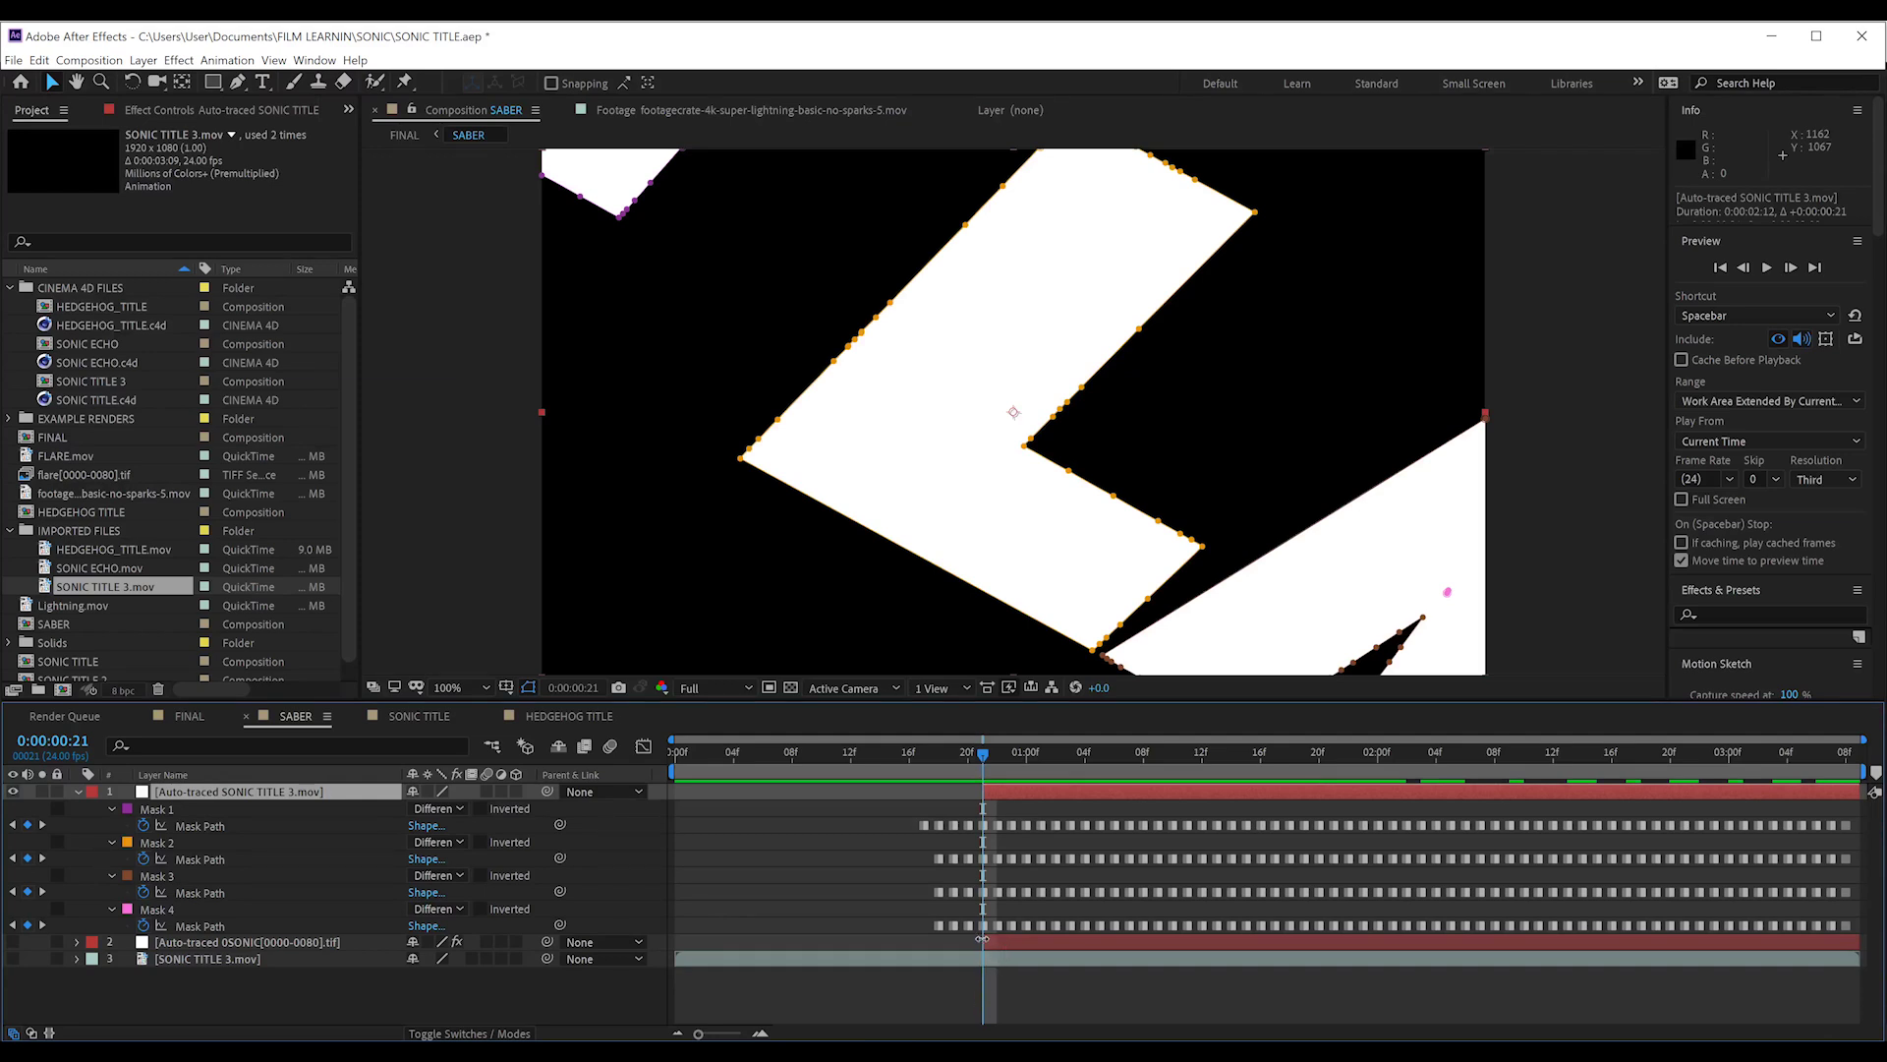
pyautogui.click(249, 944)
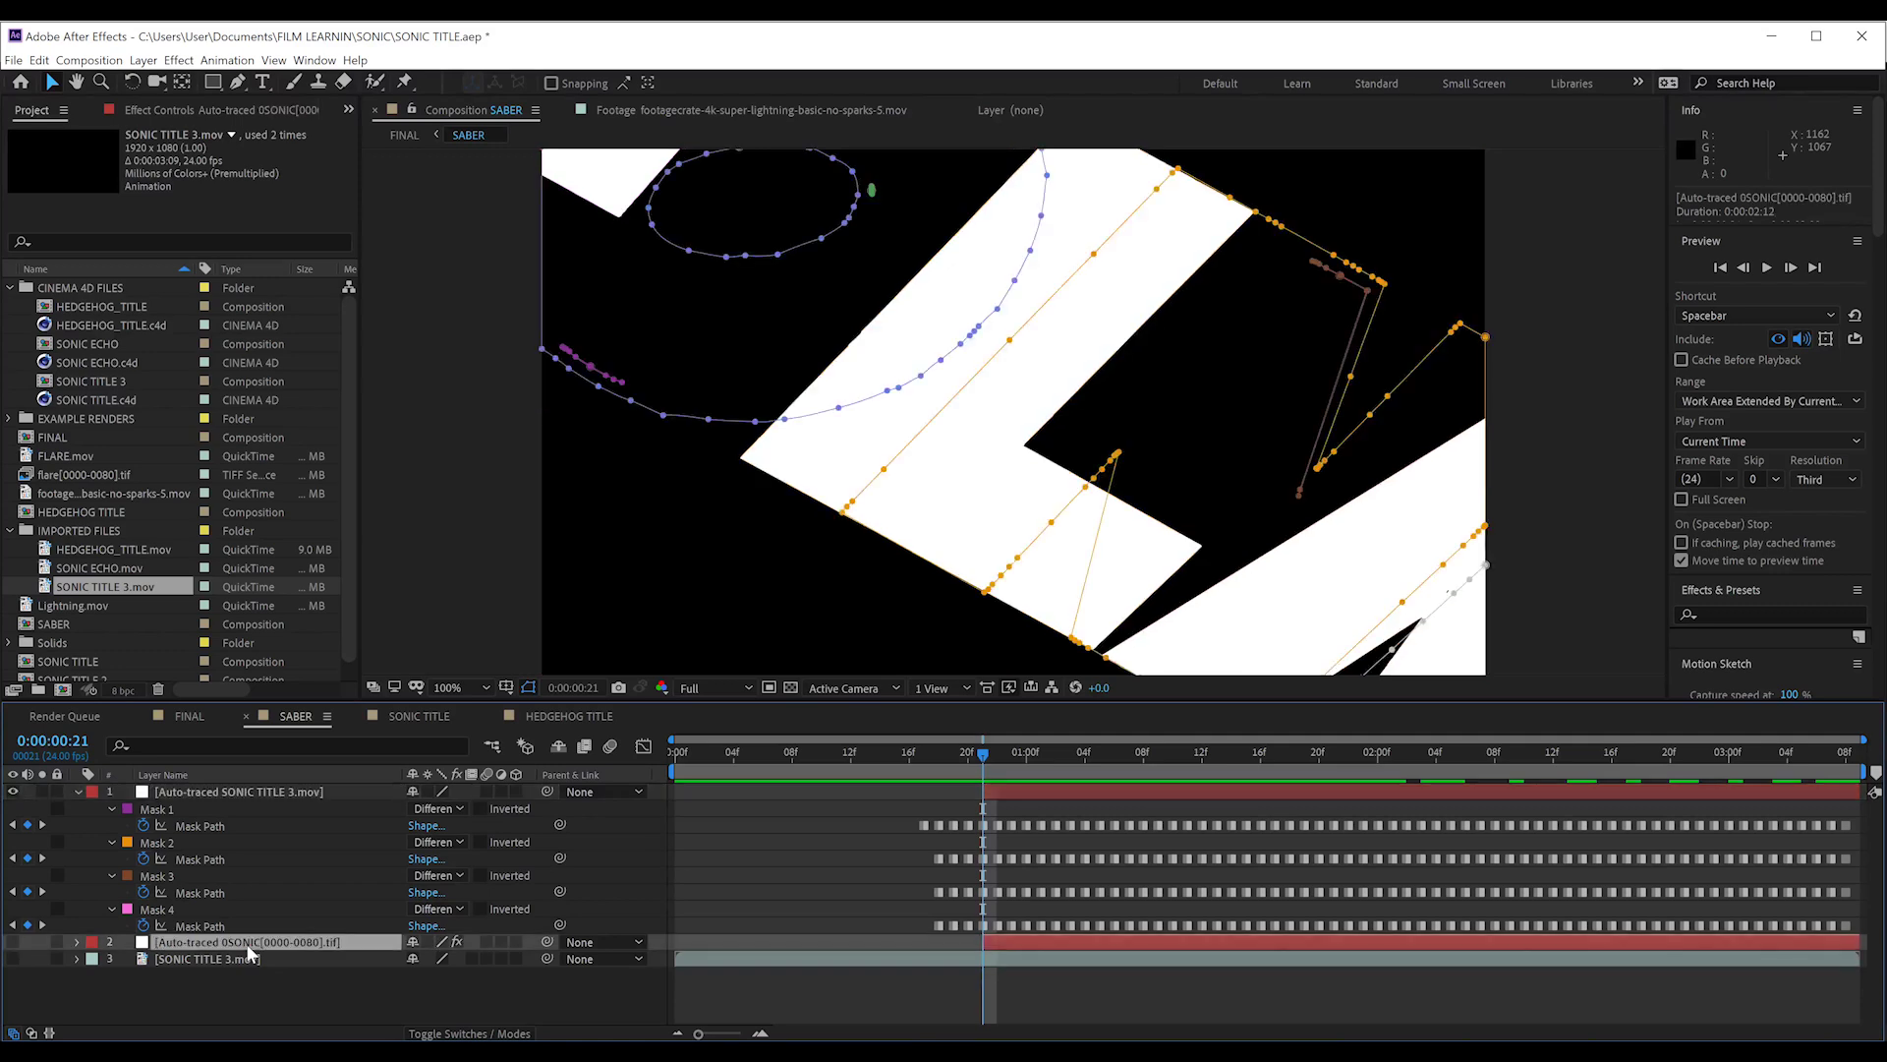
pyautogui.click(157, 110)
pyautogui.click(47, 153)
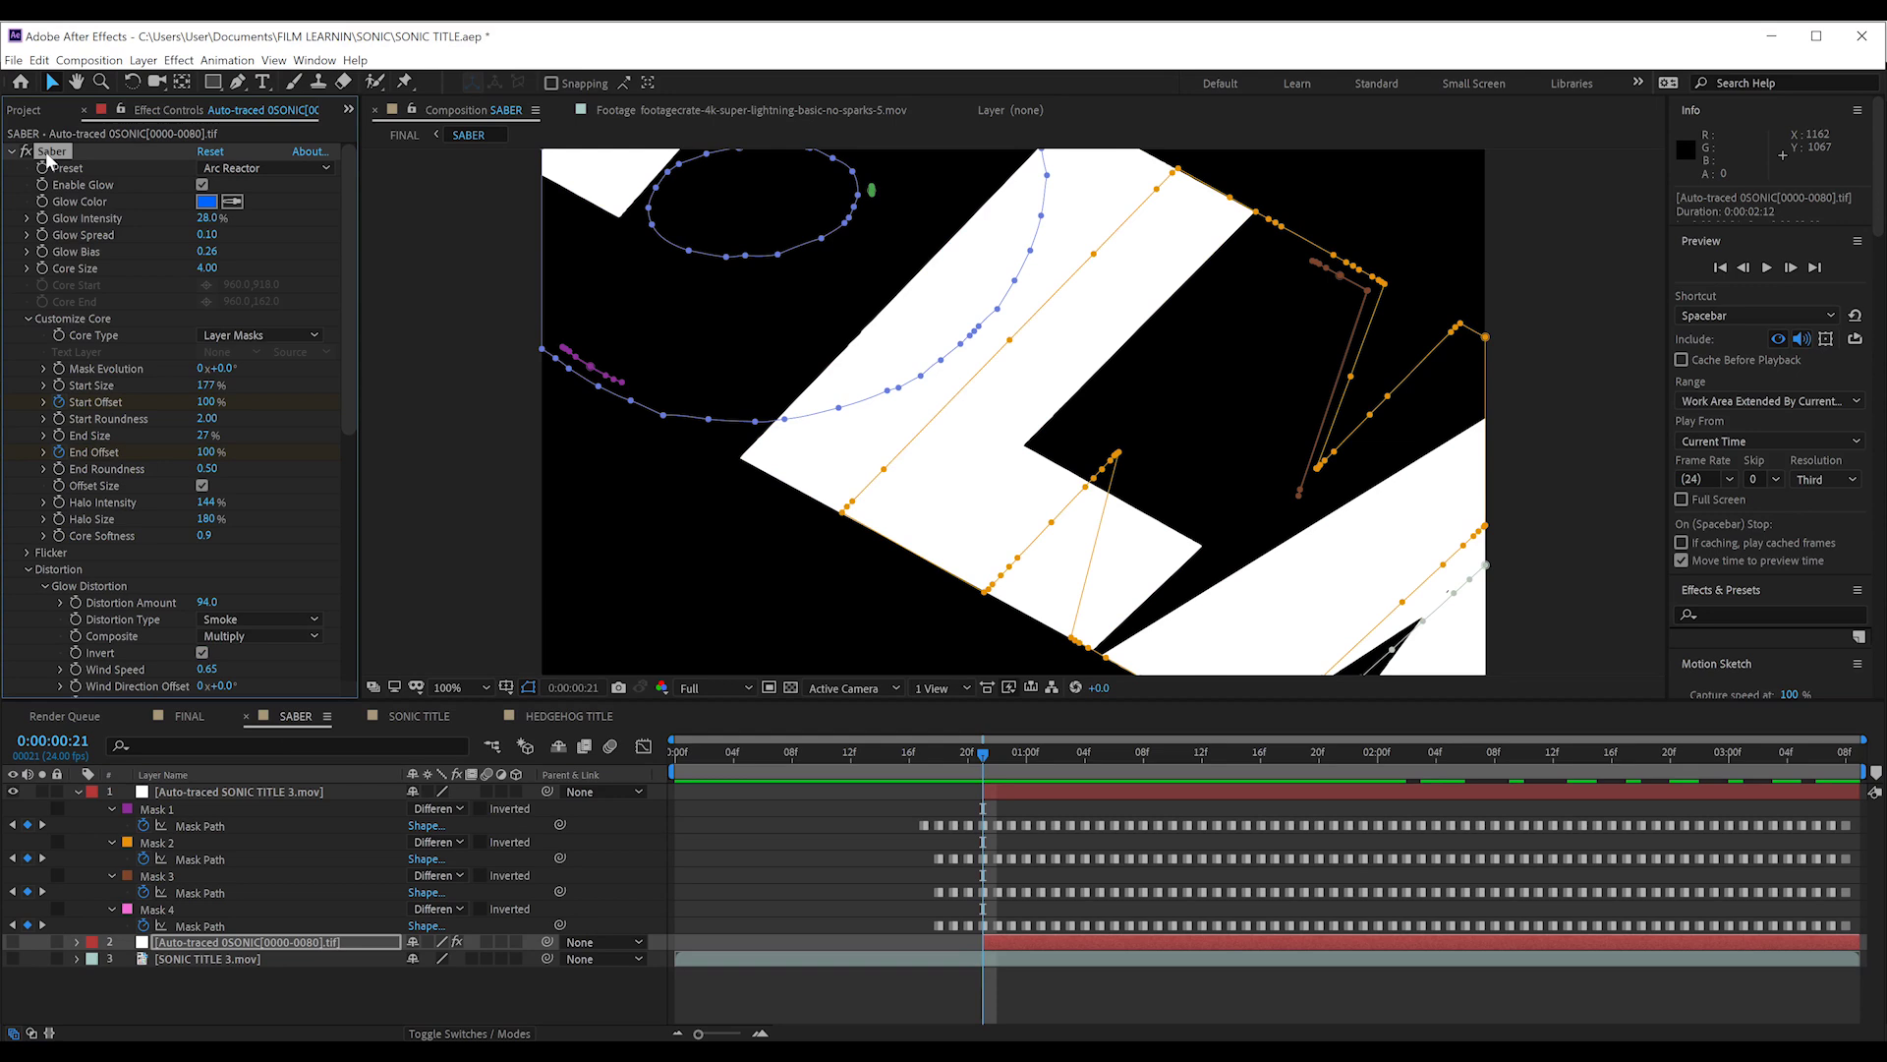
# Paste the Saber effect onto the SONIC TITLE 3.mov traced layer and preview the blue glow.
pyautogui.click(231, 797)
pyautogui.hotkey('ctrl', 'v')
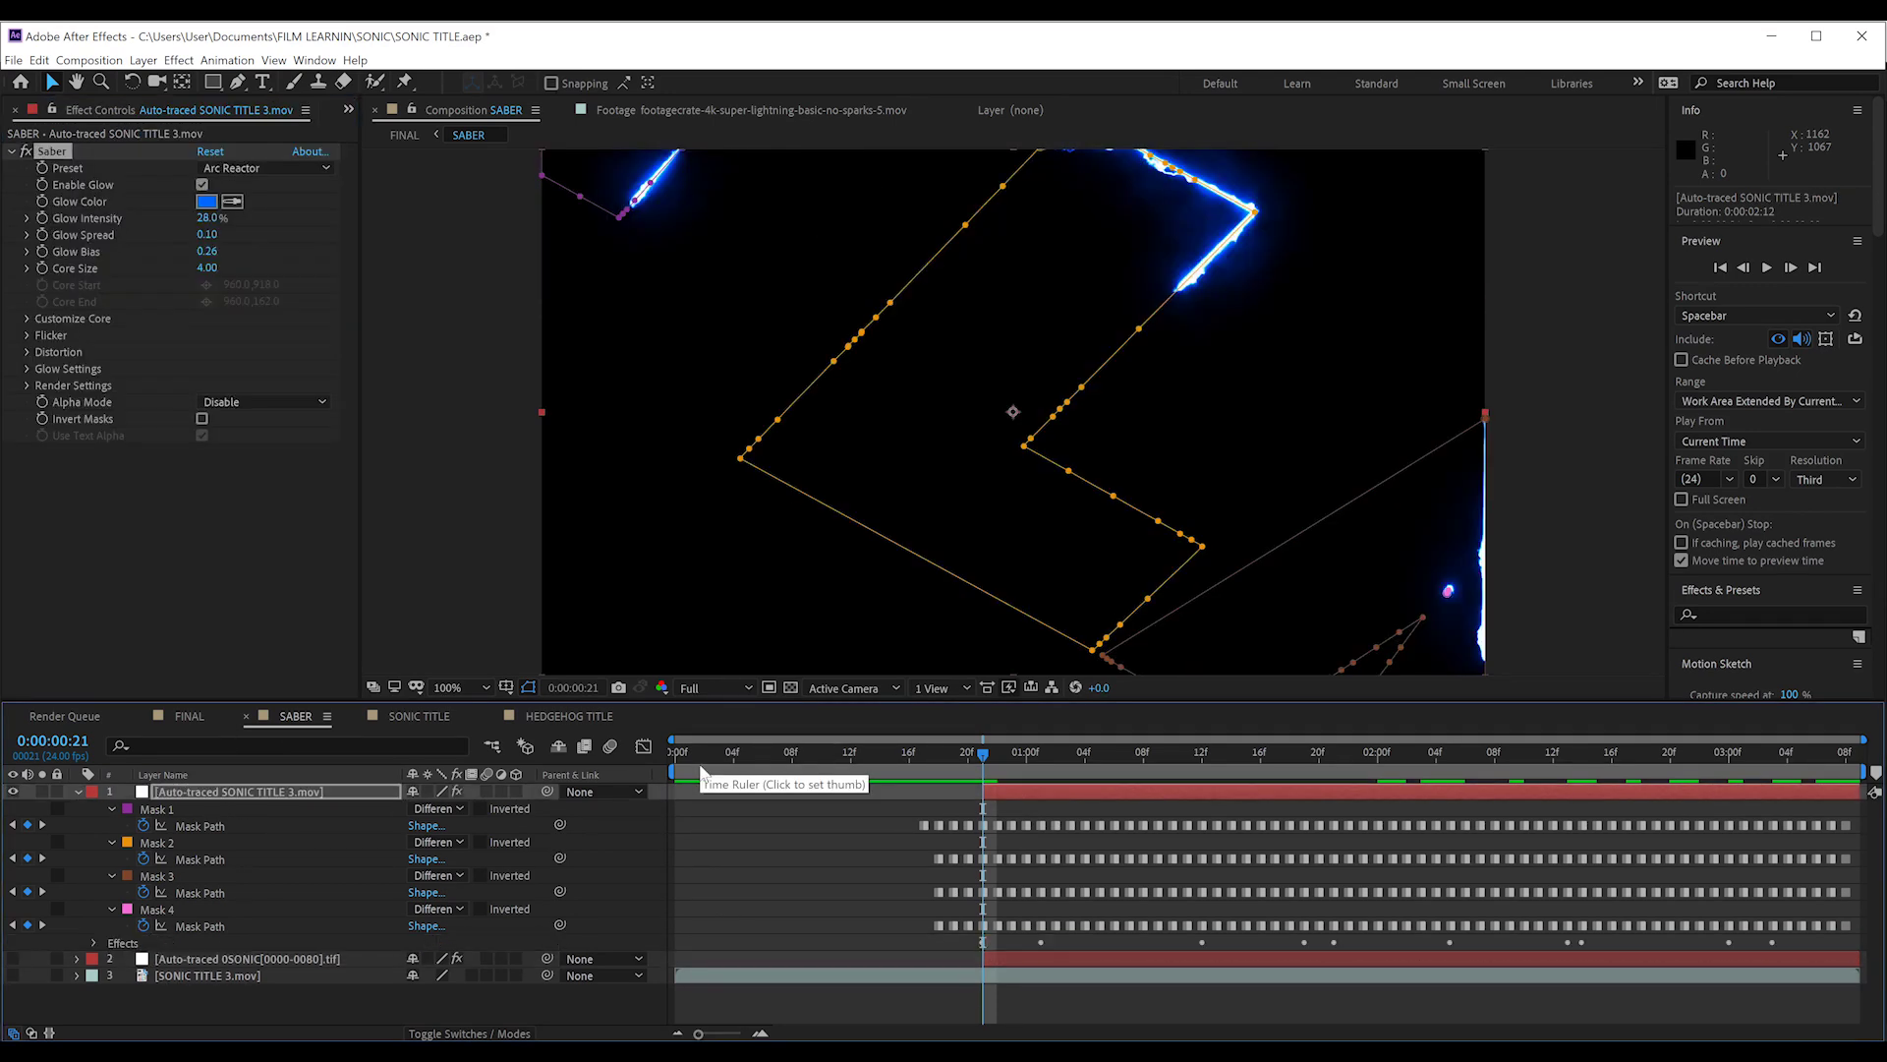
pyautogui.press('Home')
pyautogui.press('space')
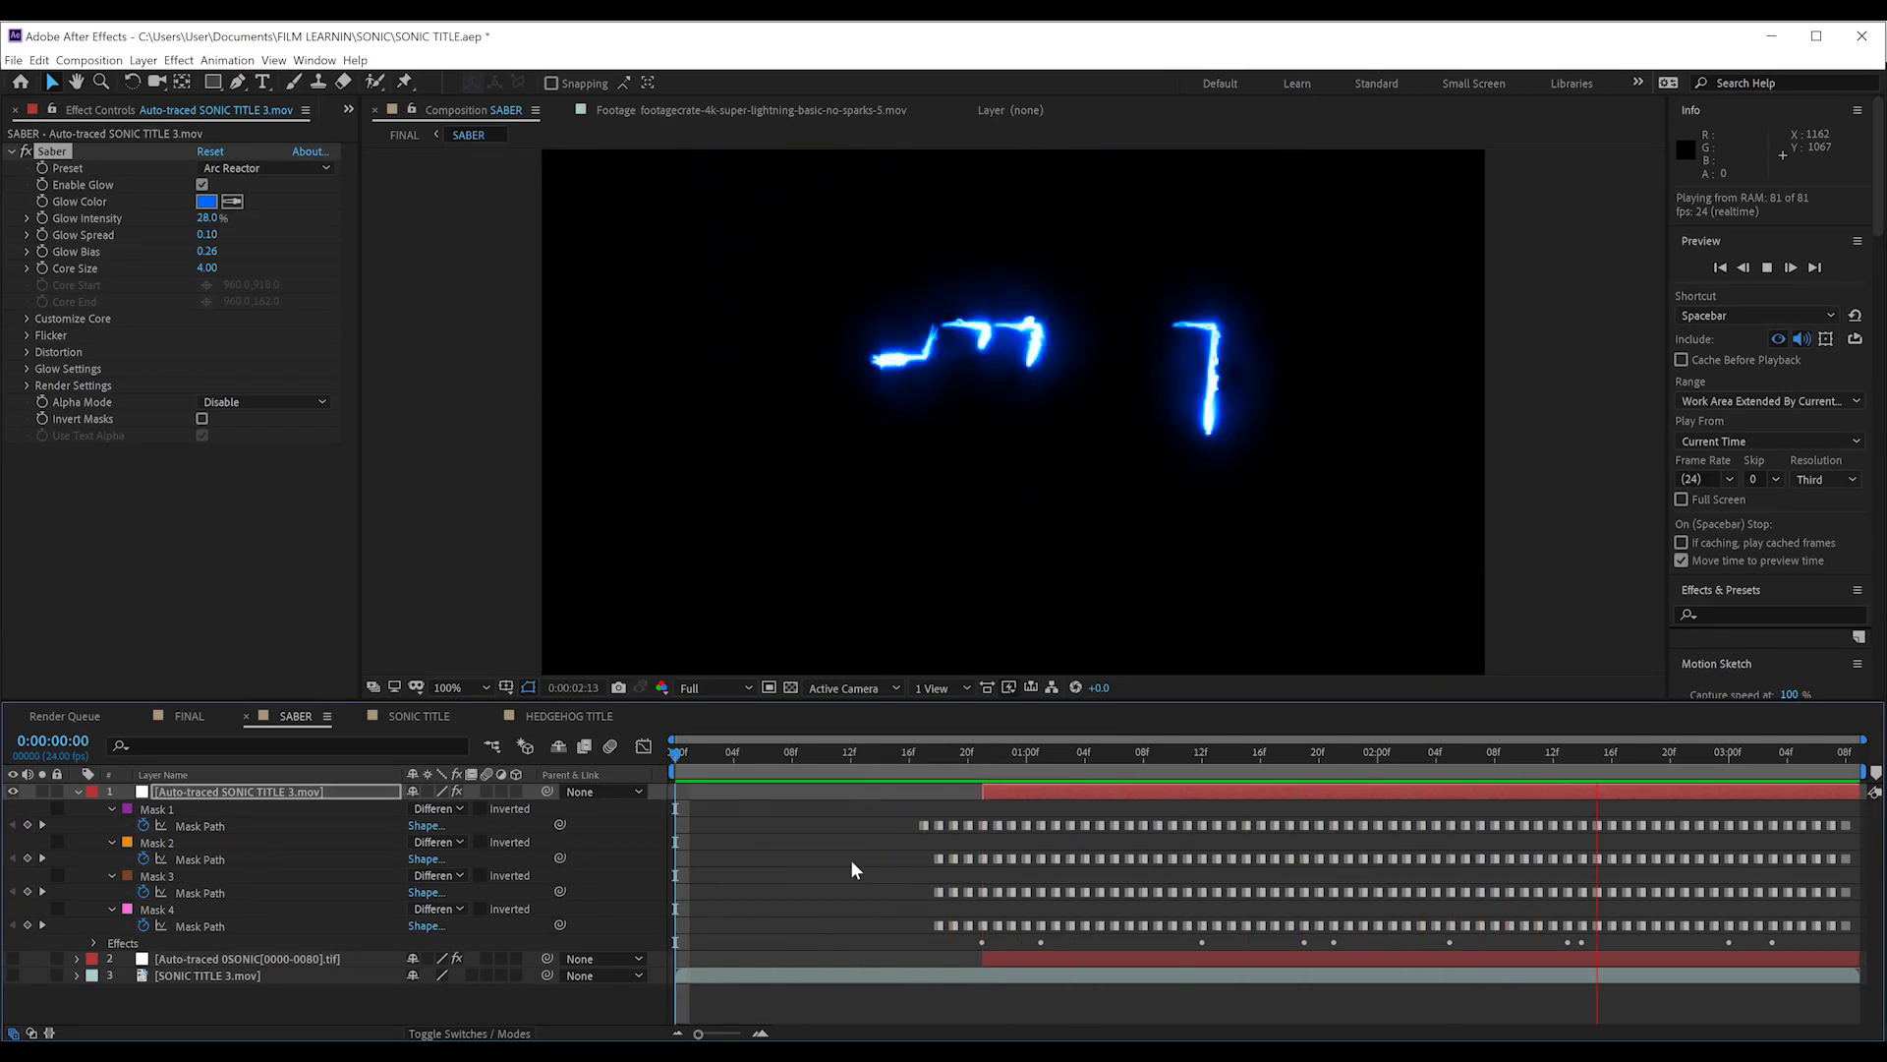
pyautogui.hotkey('shift', ',')
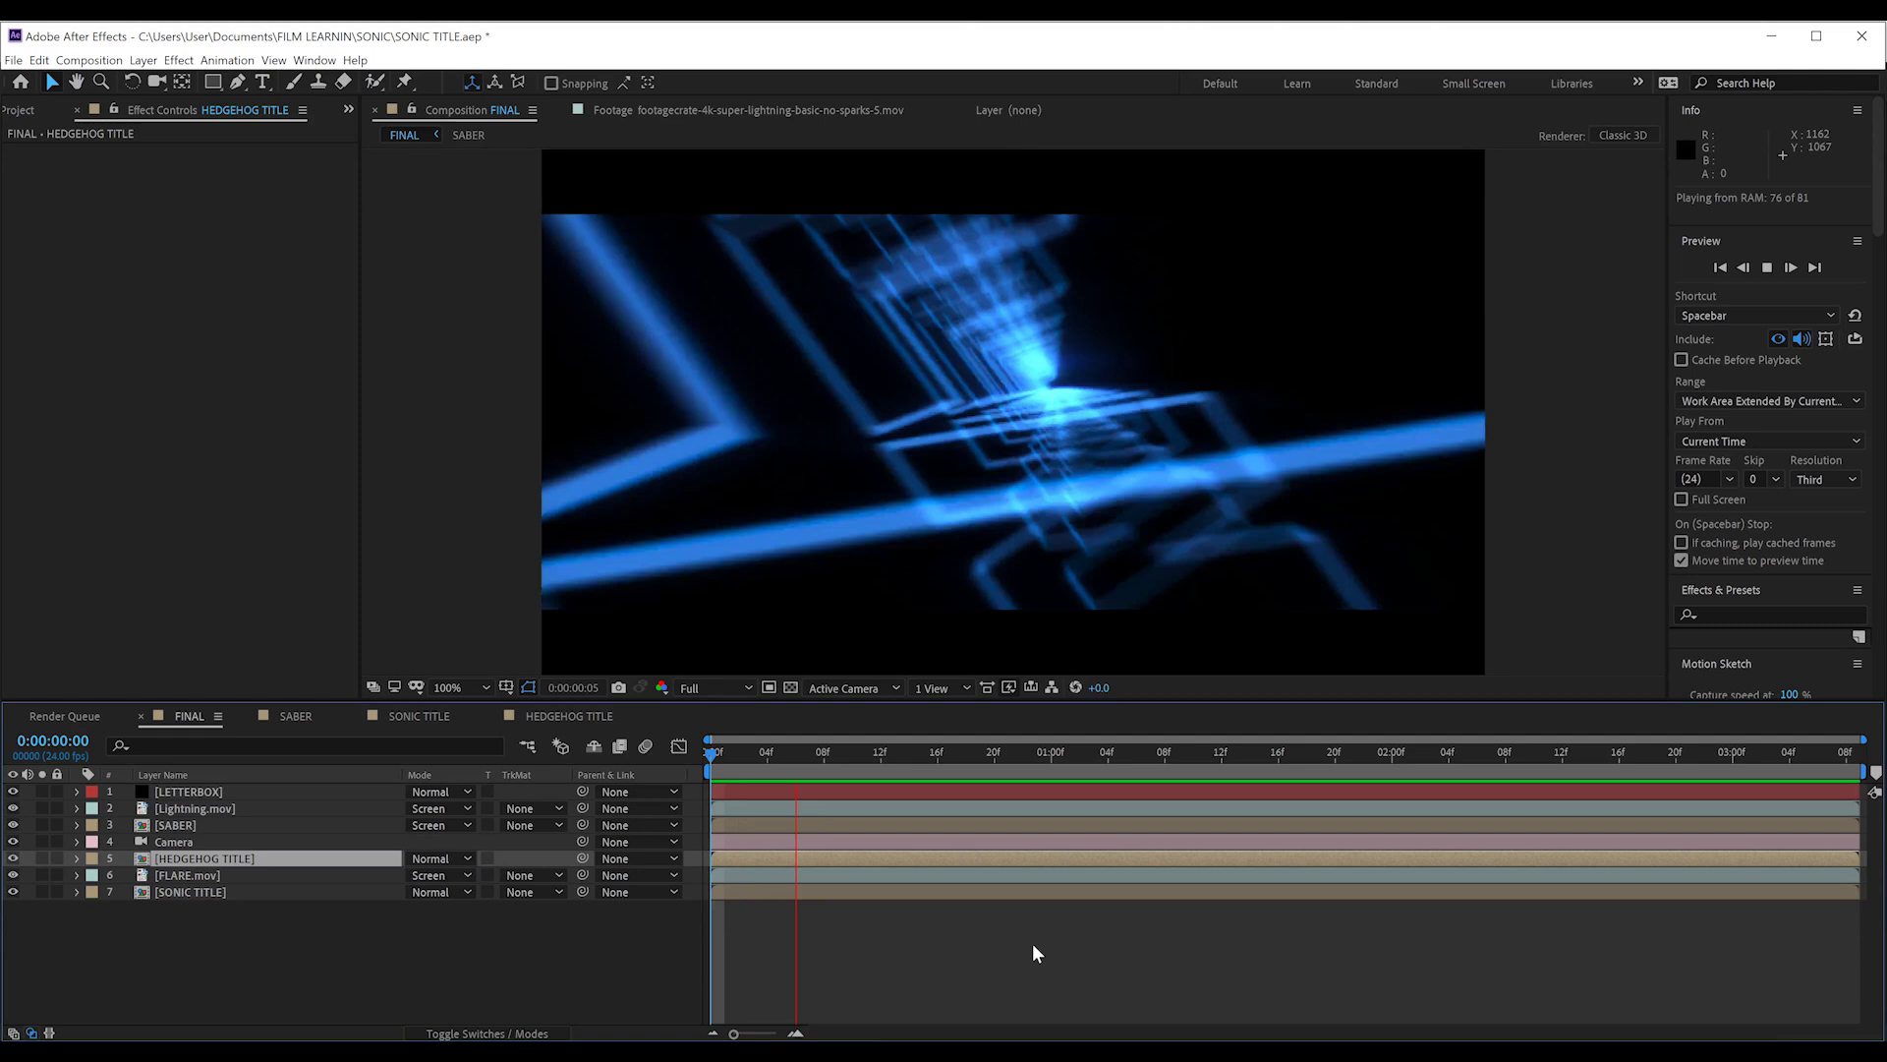